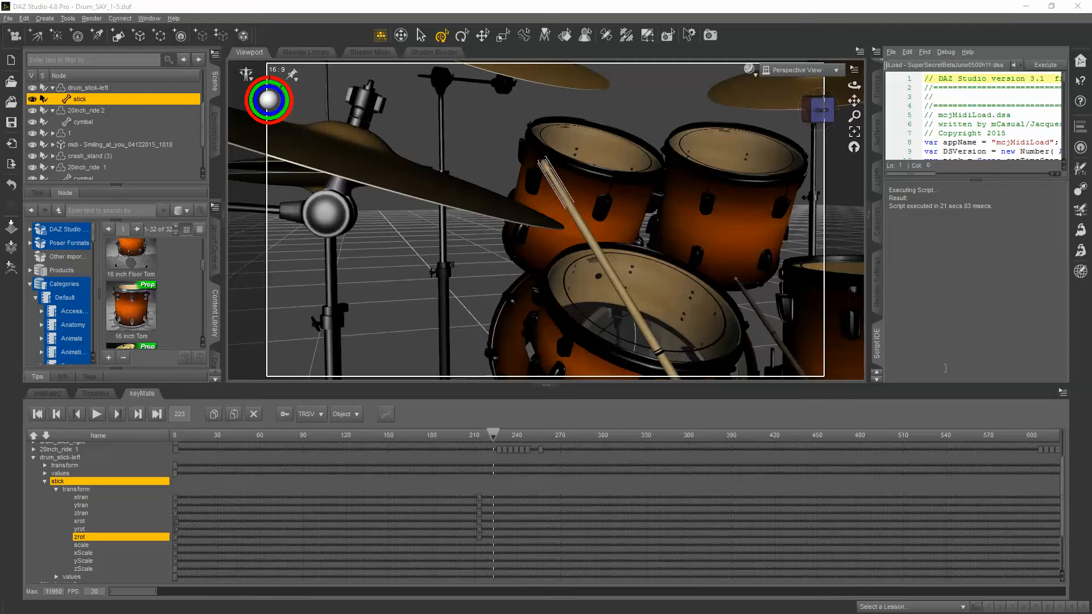
- Run the mcjMidiLoad script and set the assignment source to channel10 - Percussions with note051 - Ride Cymbal 1
{"action": "left_click", "coordinate": [891, 52]}
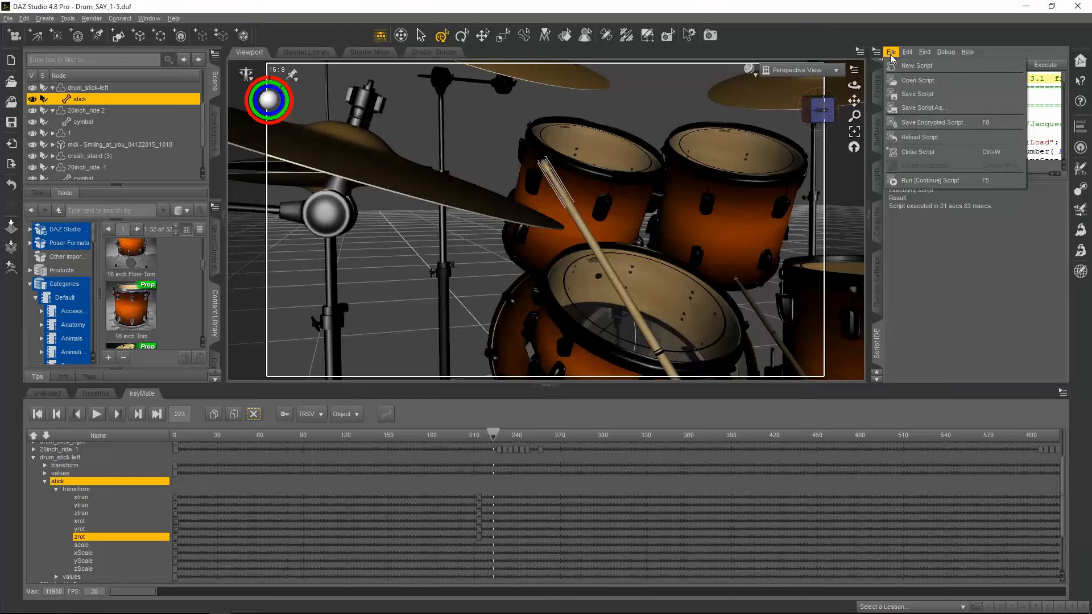
{"action": "left_click", "coordinate": [908, 182]}
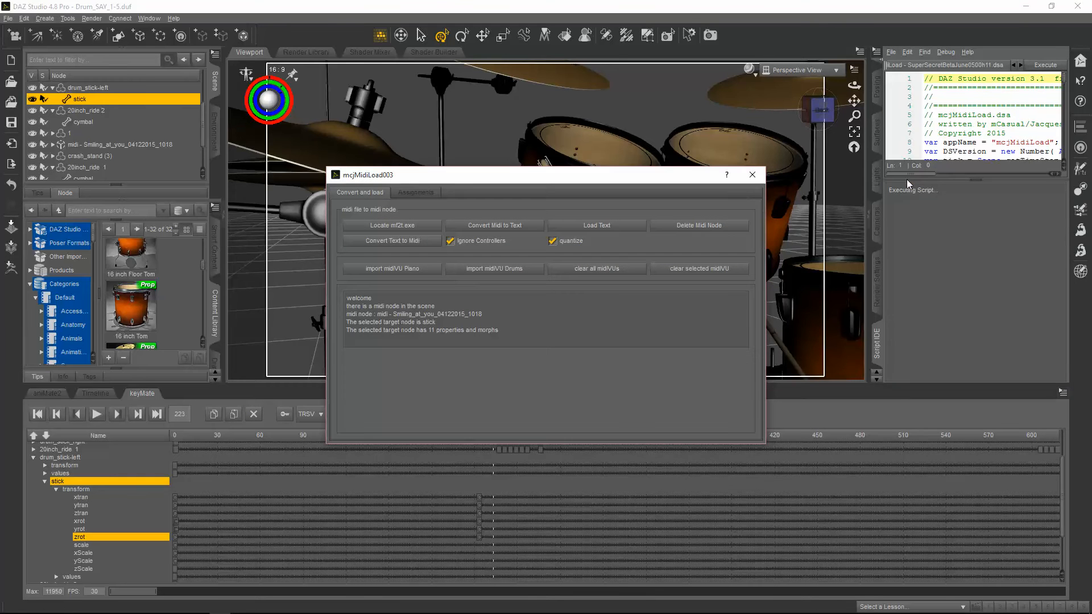
{"action": "left_click", "coordinate": [410, 193]}
{"action": "left_click", "coordinate": [404, 226]}
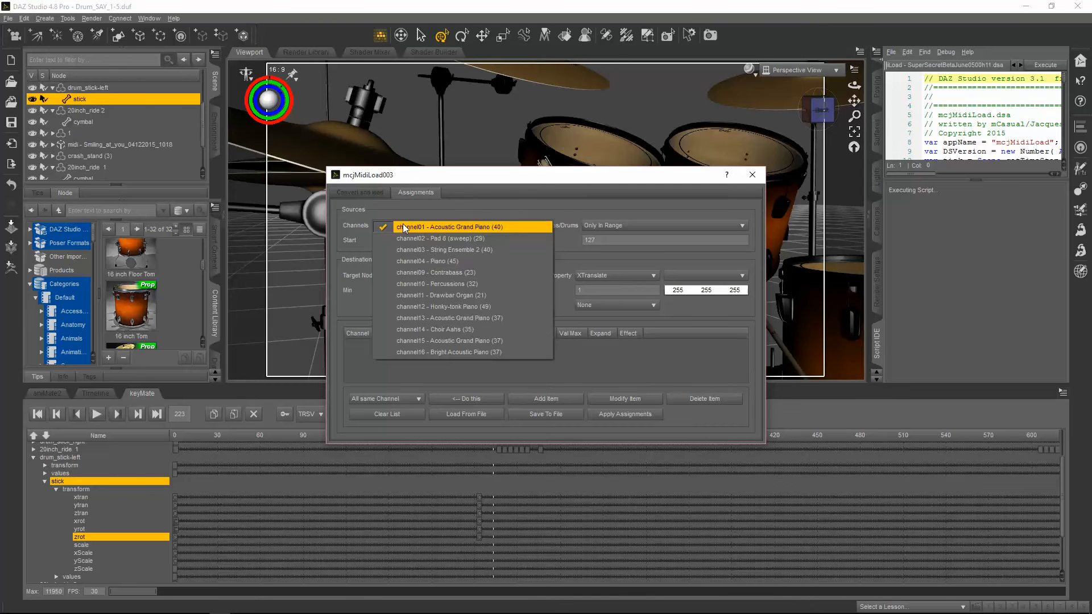
{"action": "left_click", "coordinate": [411, 283]}
{"action": "left_click", "coordinate": [603, 230]}
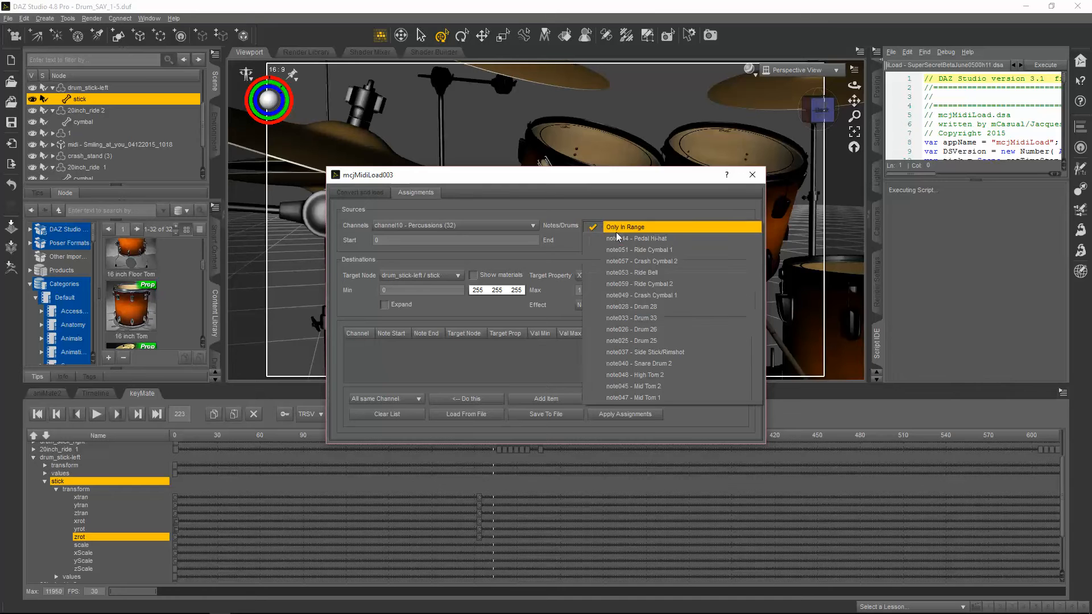
{"action": "left_click", "coordinate": [670, 251]}
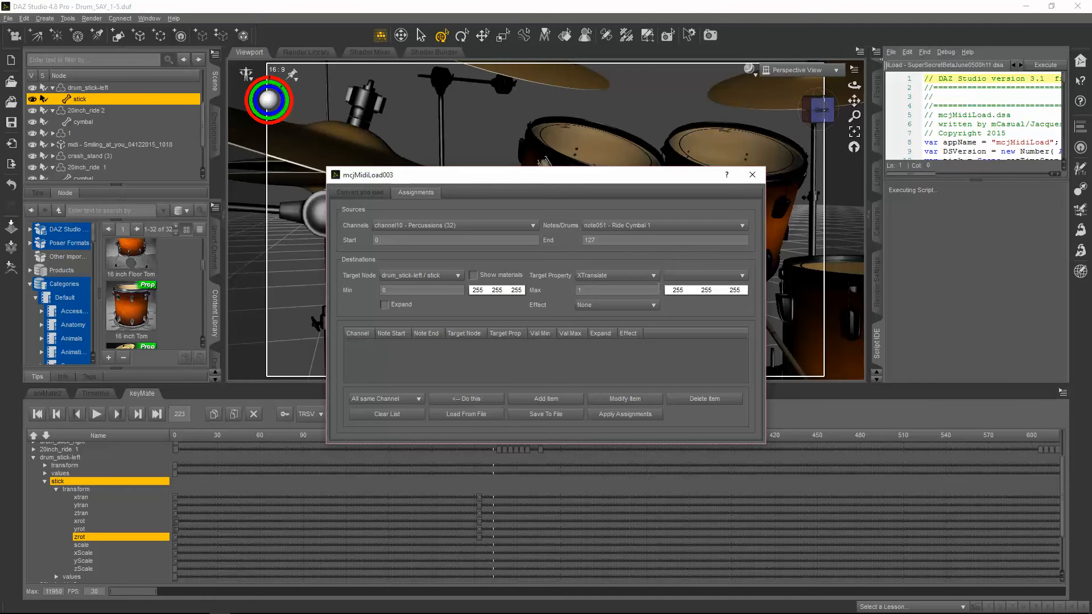
- Add an assignment driving the left stick's XRotate with a maximum of -3, apply it and close the script dialog
{"action": "left_click", "coordinate": [598, 277]}
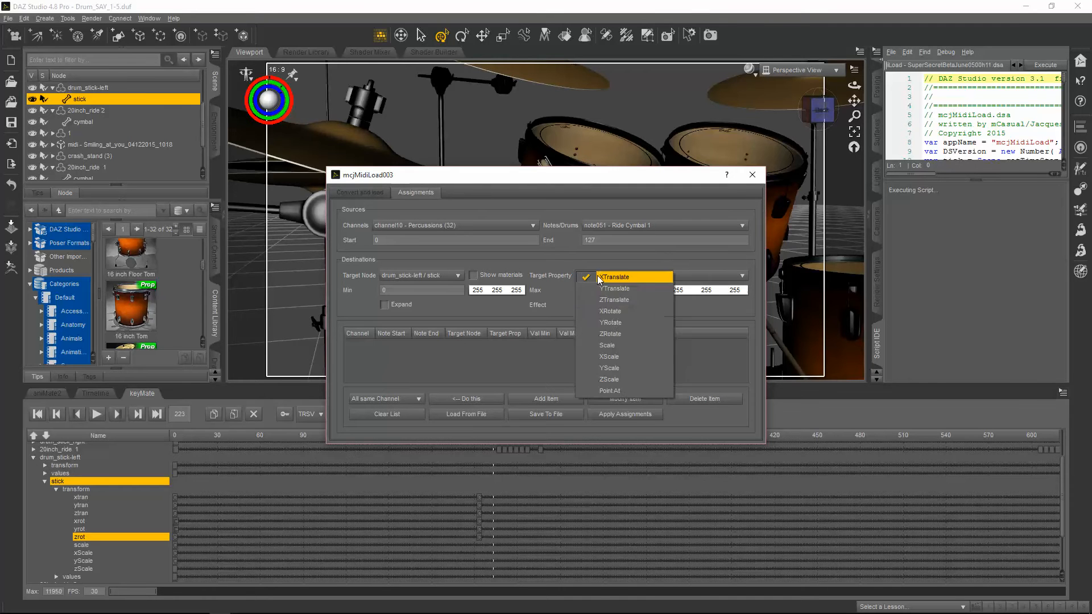
{"action": "left_click", "coordinate": [610, 311]}
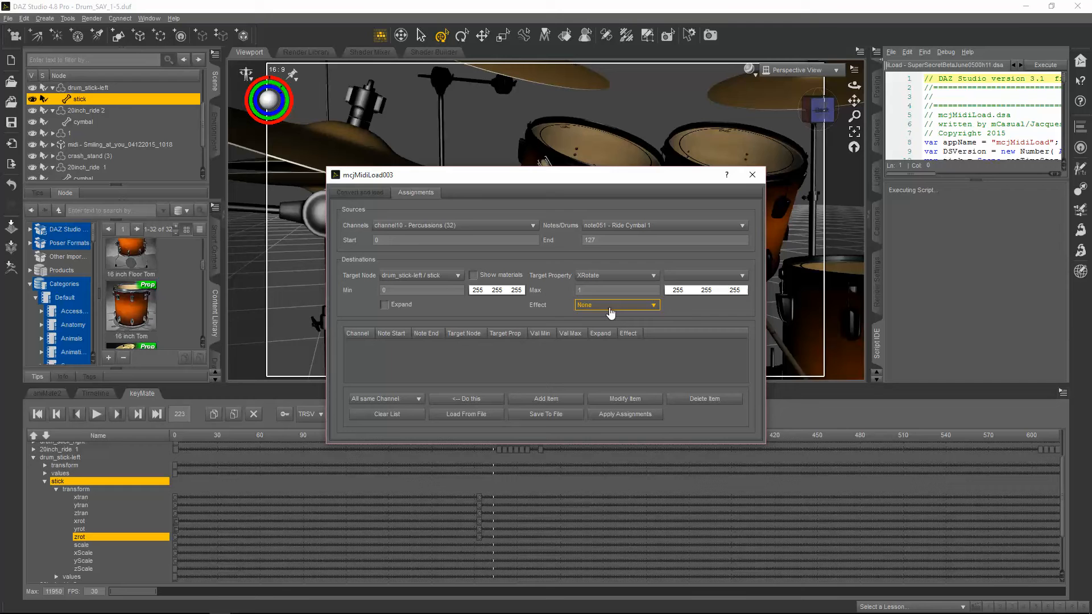
{"action": "double_click", "coordinate": [590, 291]}
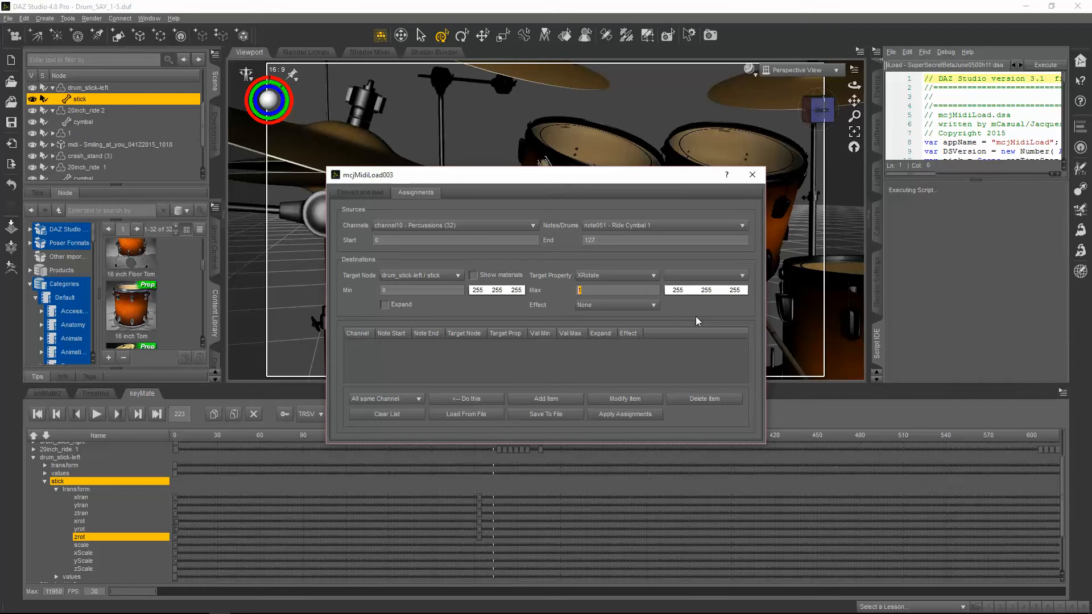
{"action": "type", "text": "-3"}
{"action": "left_click", "coordinate": [552, 405]}
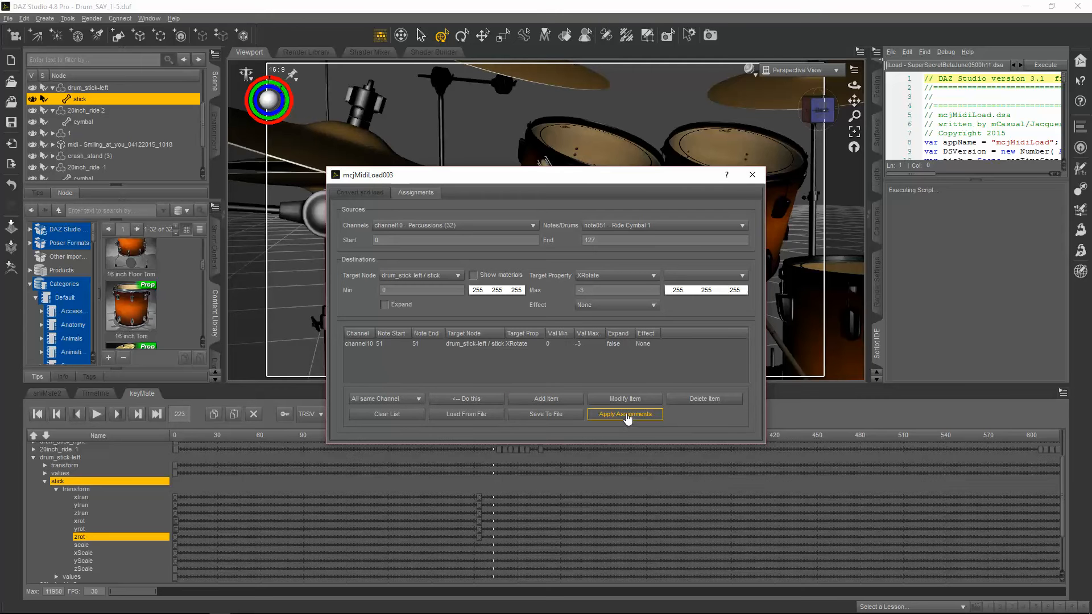
{"action": "left_click", "coordinate": [627, 416]}
{"action": "left_click", "coordinate": [753, 174]}
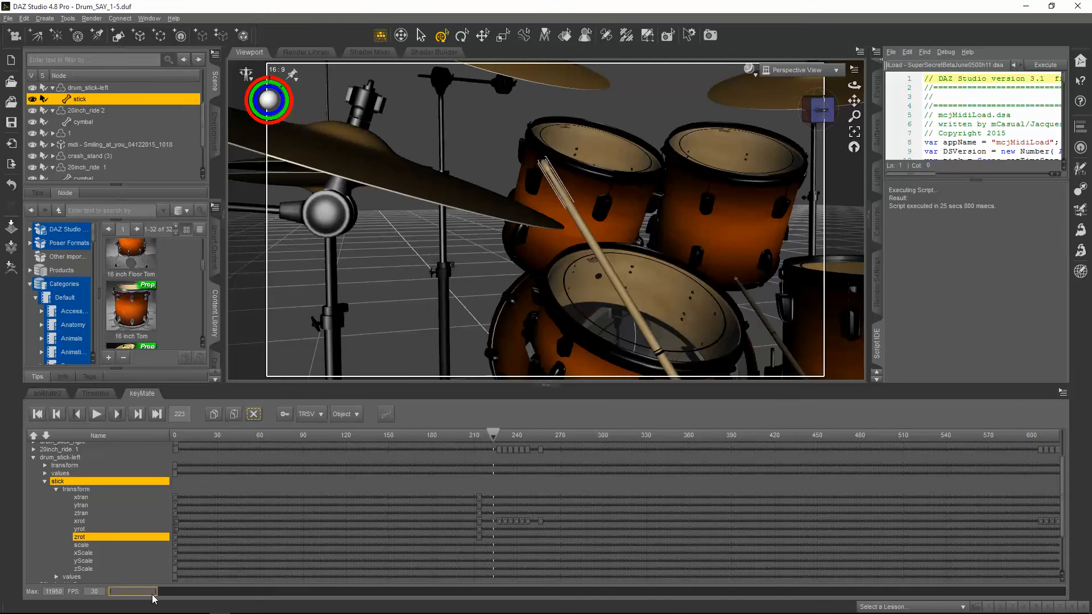
- Delete the left stick's xrot keys from about frame 500 to the end, leaving only the first group of hits
{"action": "left_click_drag", "start_coordinate": [154, 593], "coordinate": [221, 592]}
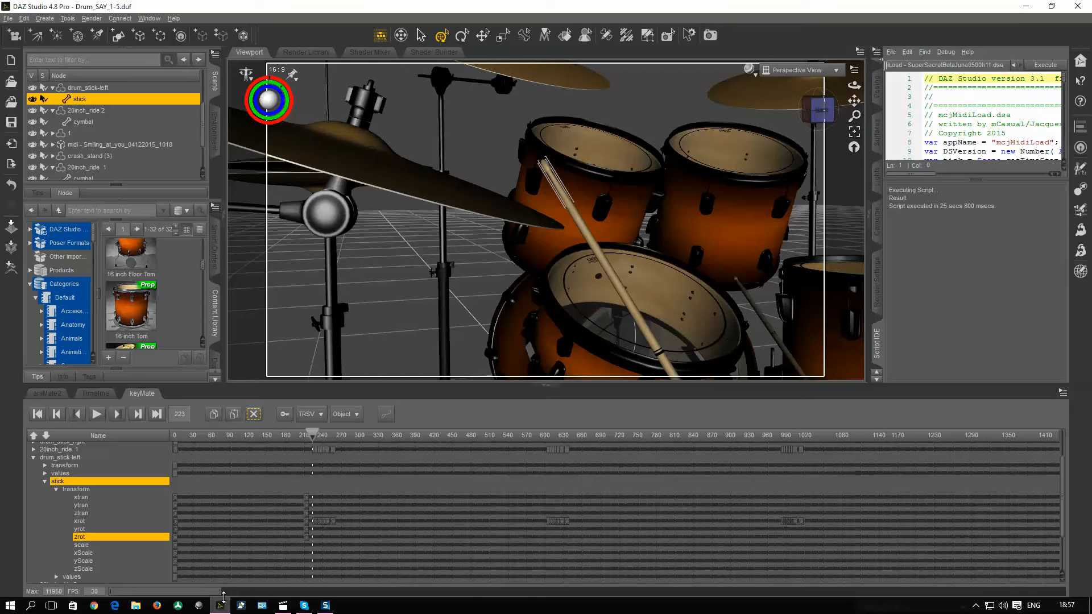
{"action": "left_click_drag", "start_coordinate": [219, 592], "coordinate": [151, 594]}
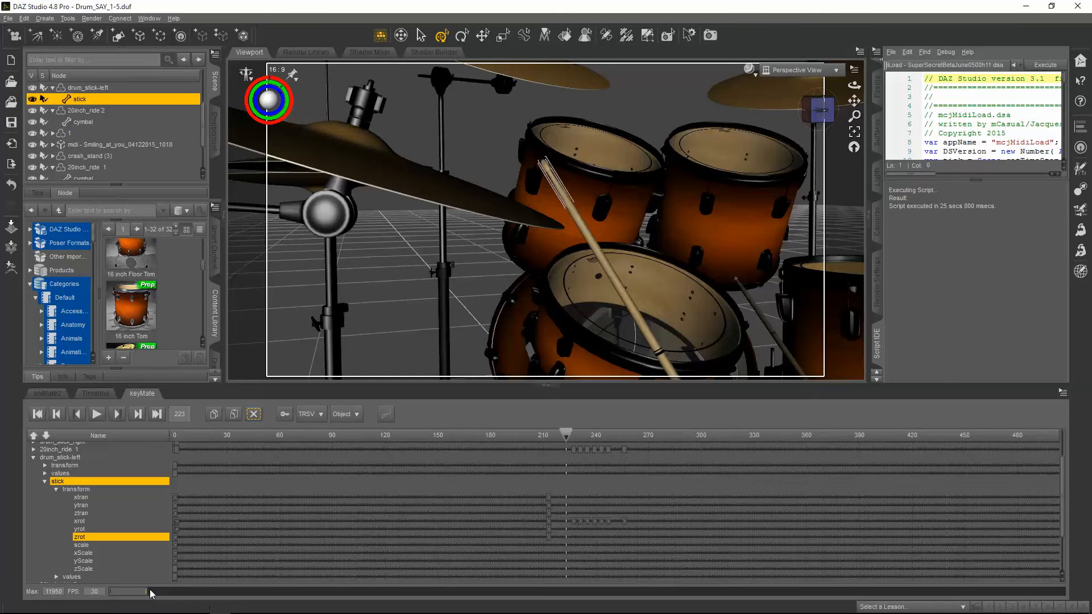
{"action": "left_click_drag", "start_coordinate": [565, 434], "coordinate": [570, 434]}
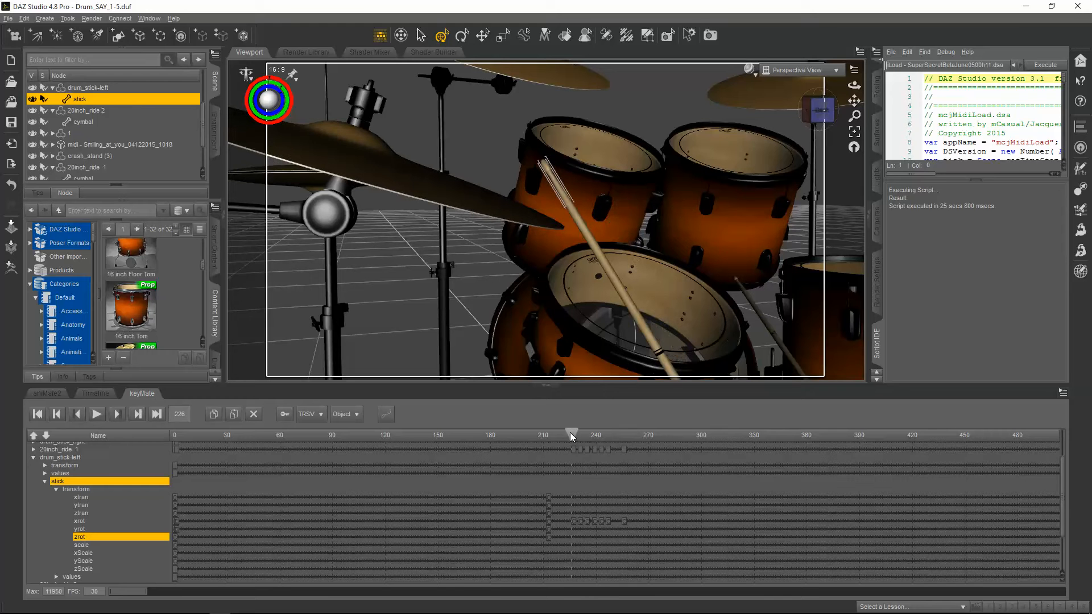
{"action": "left_click_drag", "start_coordinate": [149, 594], "coordinate": [1067, 597]}
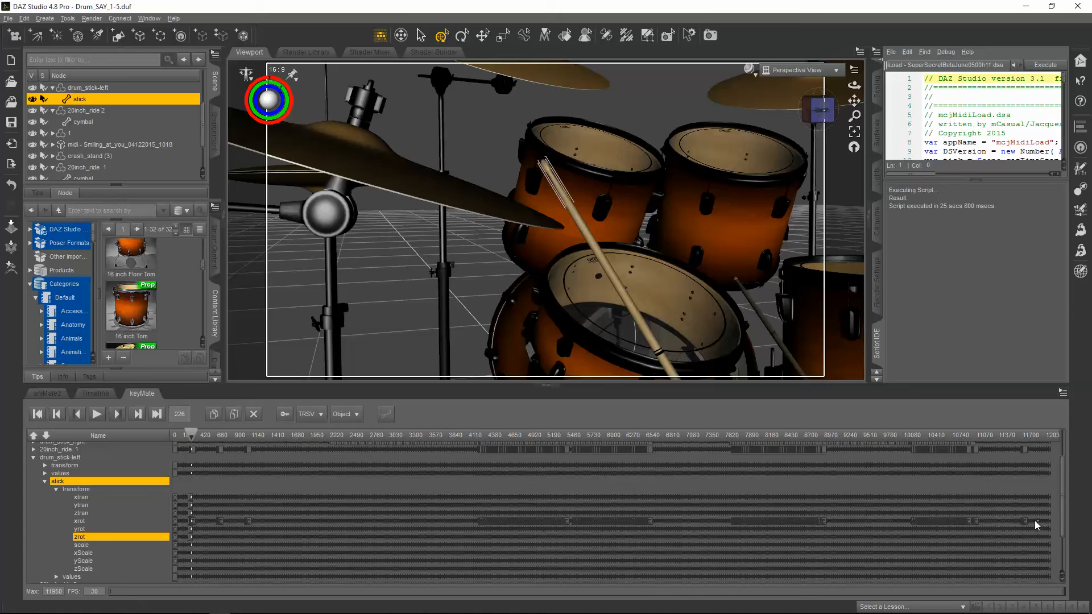
{"action": "left_click_drag", "start_coordinate": [1037, 520], "coordinate": [211, 521]}
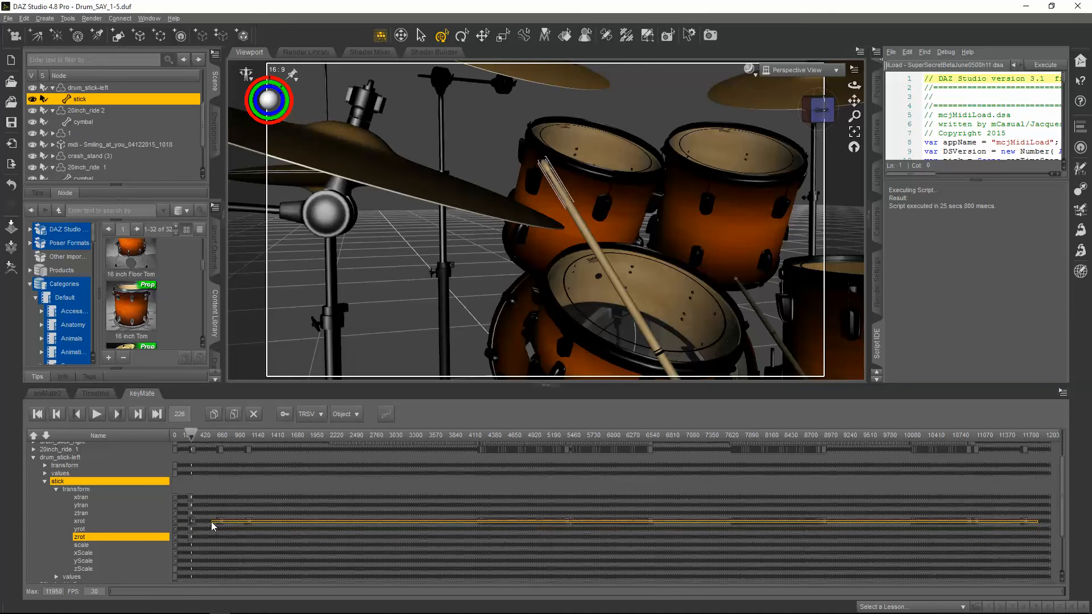
{"action": "left_click", "coordinate": [255, 415]}
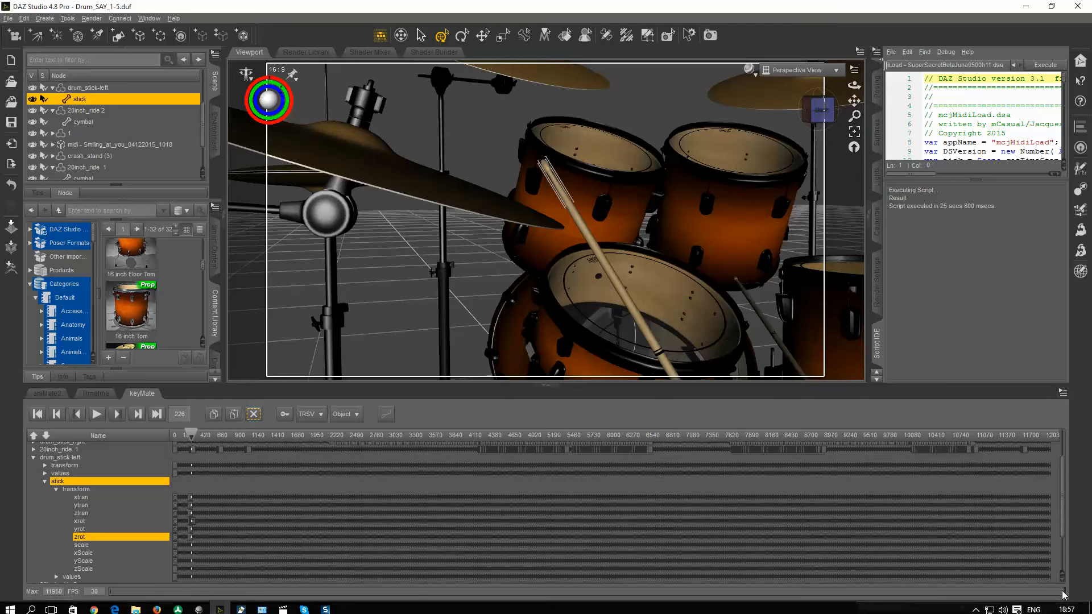
- Delete the remaining first group of xrot hit keys on the left stick and move the playhead to frame 213
{"action": "left_click_drag", "start_coordinate": [1063, 593], "coordinate": [173, 592]}
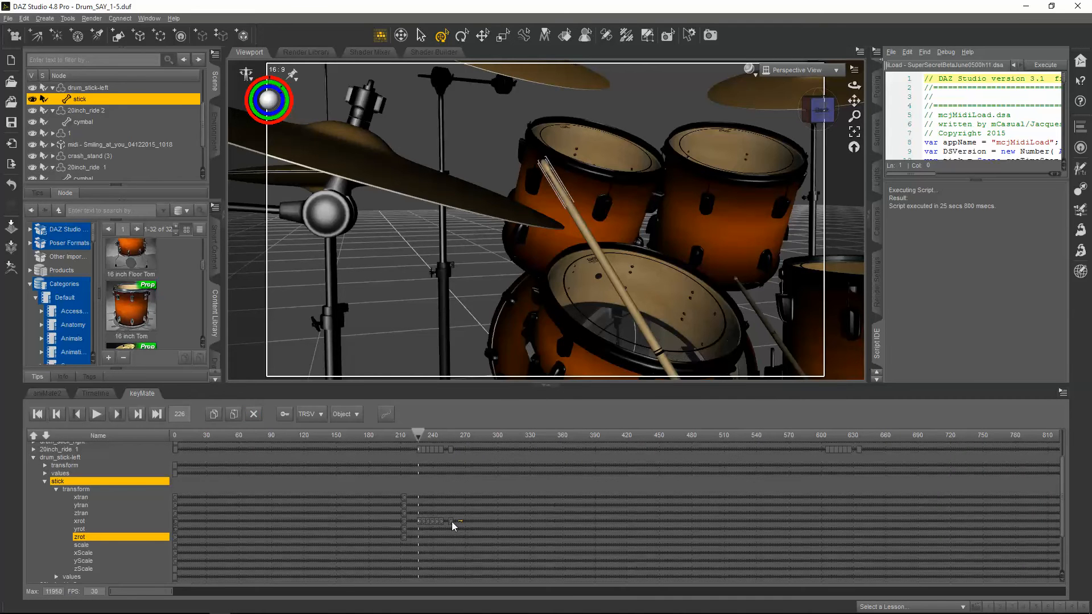
{"action": "left_click_drag", "start_coordinate": [412, 523], "coordinate": [412, 524]}
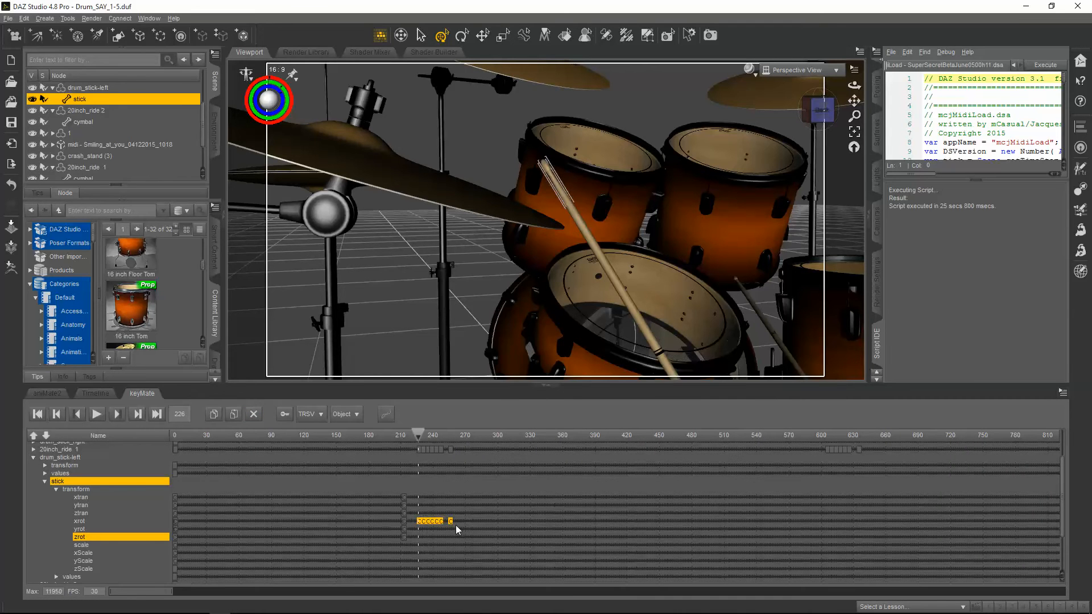
{"action": "left_click", "coordinate": [253, 415]}
{"action": "left_click_drag", "start_coordinate": [418, 435], "coordinate": [403, 433]}
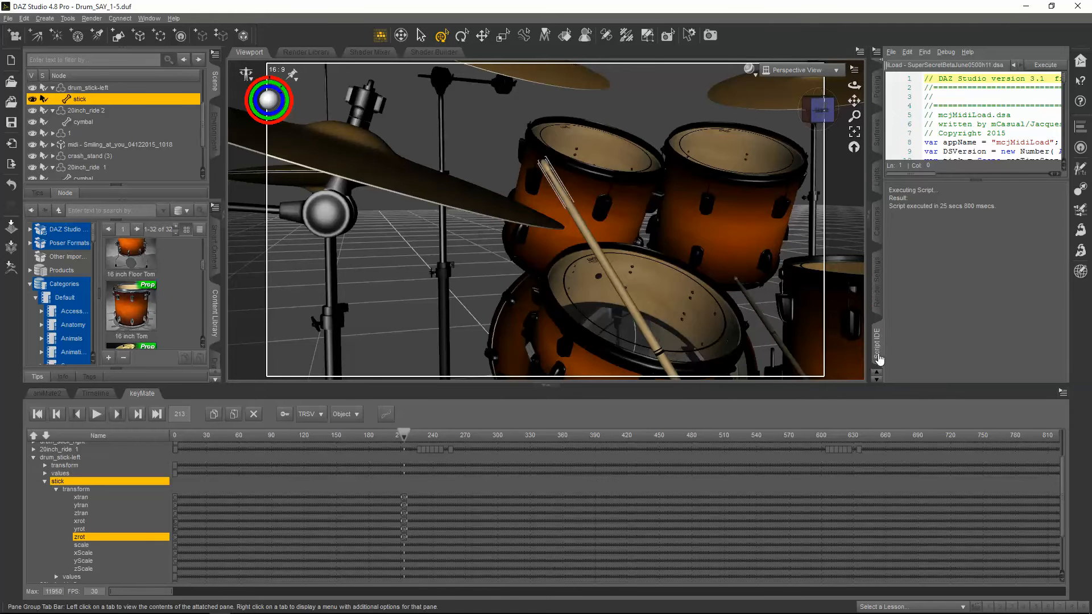
- Rerun the mcjMidiLoad script and choose channel10 - Percussions and note051 - Ride Cymbal 1 as the assignment source
{"action": "left_click", "coordinate": [892, 52]}
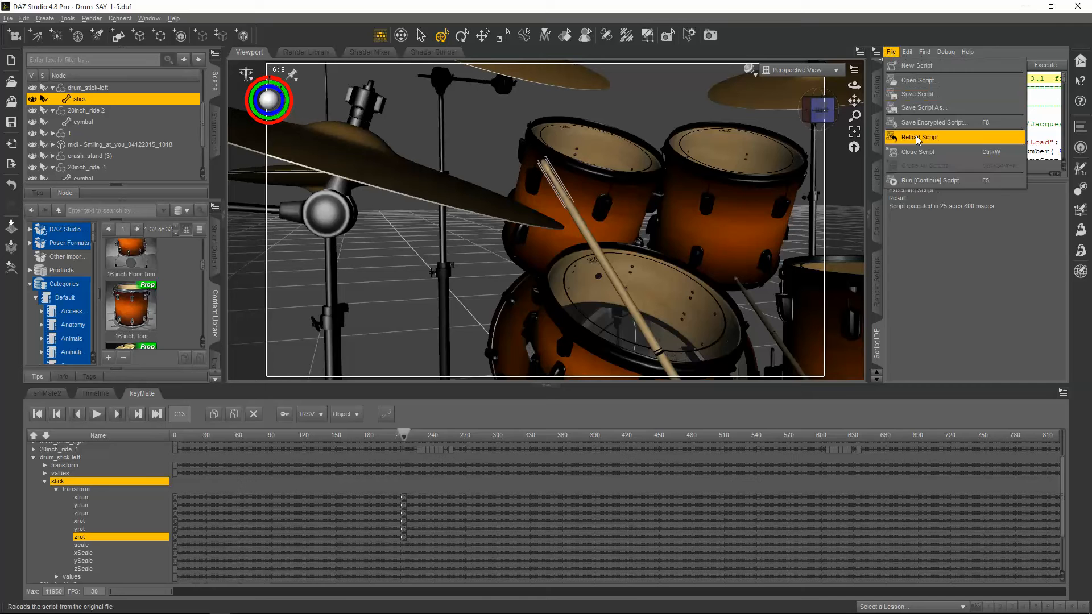
{"action": "left_click", "coordinate": [910, 180]}
{"action": "left_click", "coordinate": [415, 193]}
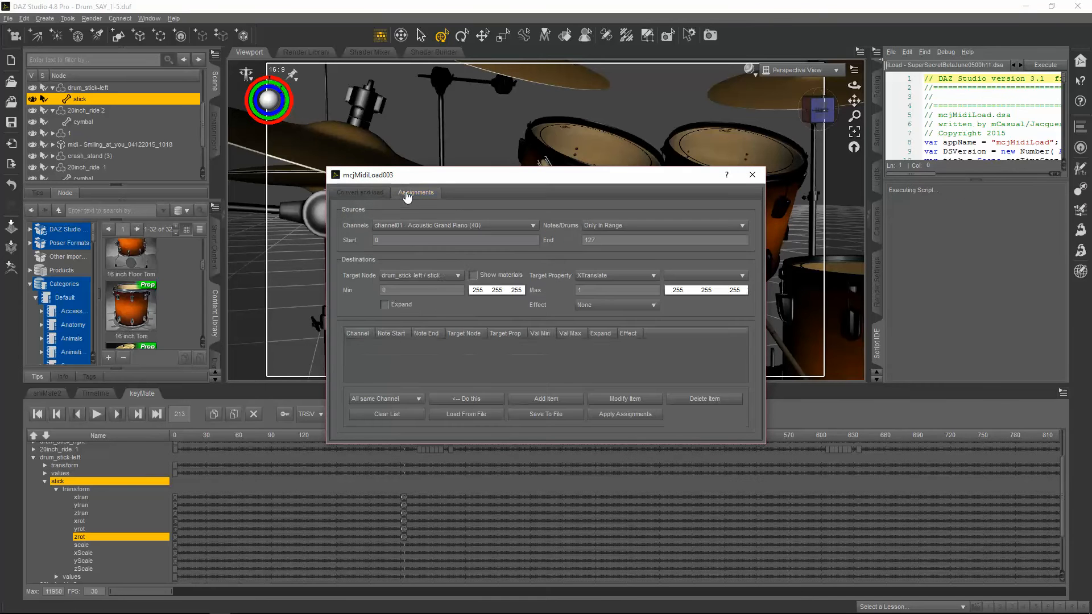
{"action": "left_click", "coordinate": [404, 226]}
{"action": "left_click", "coordinate": [421, 284]}
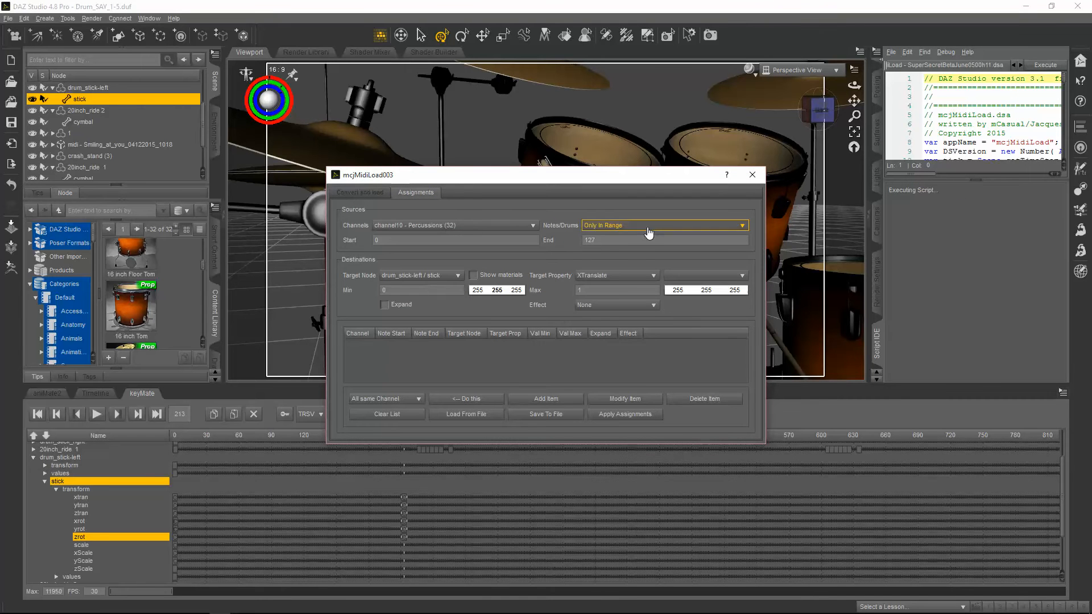
{"action": "left_click", "coordinate": [657, 226]}
{"action": "left_click", "coordinate": [666, 249]}
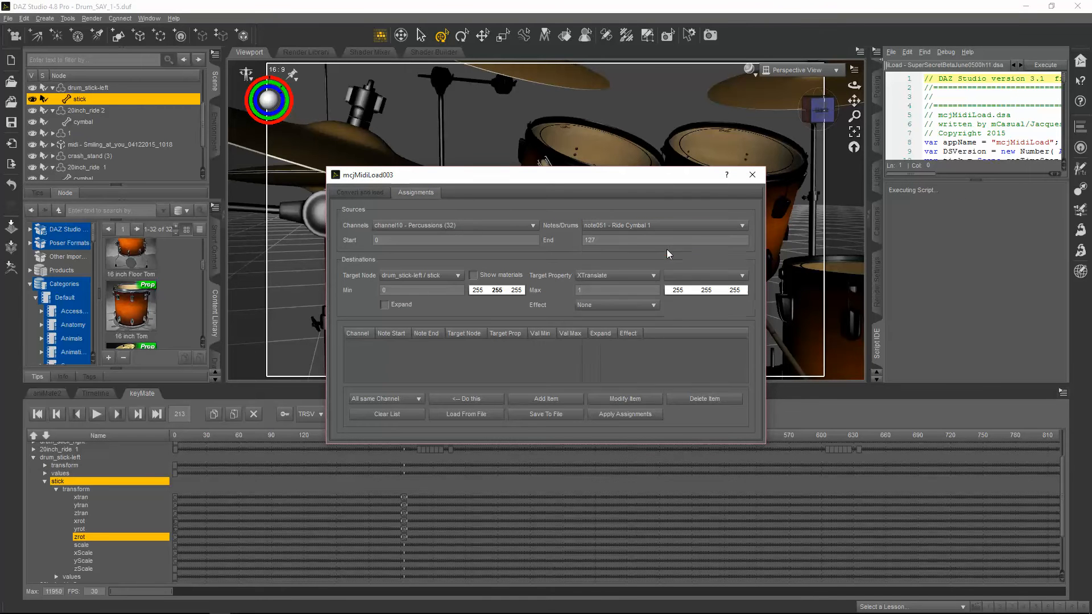
- Add an assignment driving the left stick's XRotate with a maximum of 2.5, apply it and close the script dialog
{"action": "left_click", "coordinate": [613, 277]}
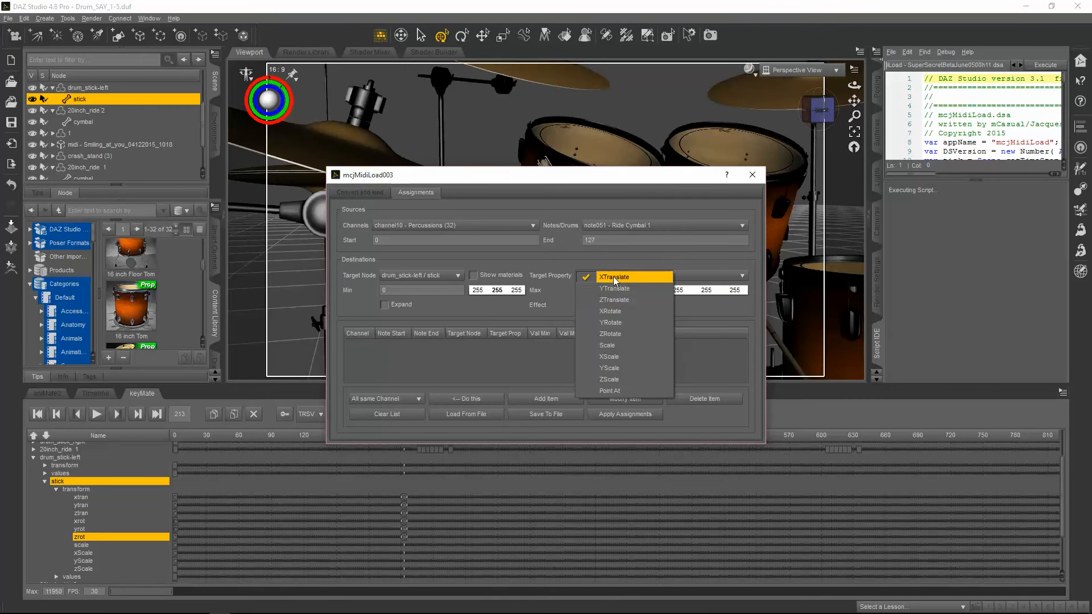
{"action": "left_click", "coordinate": [609, 312]}
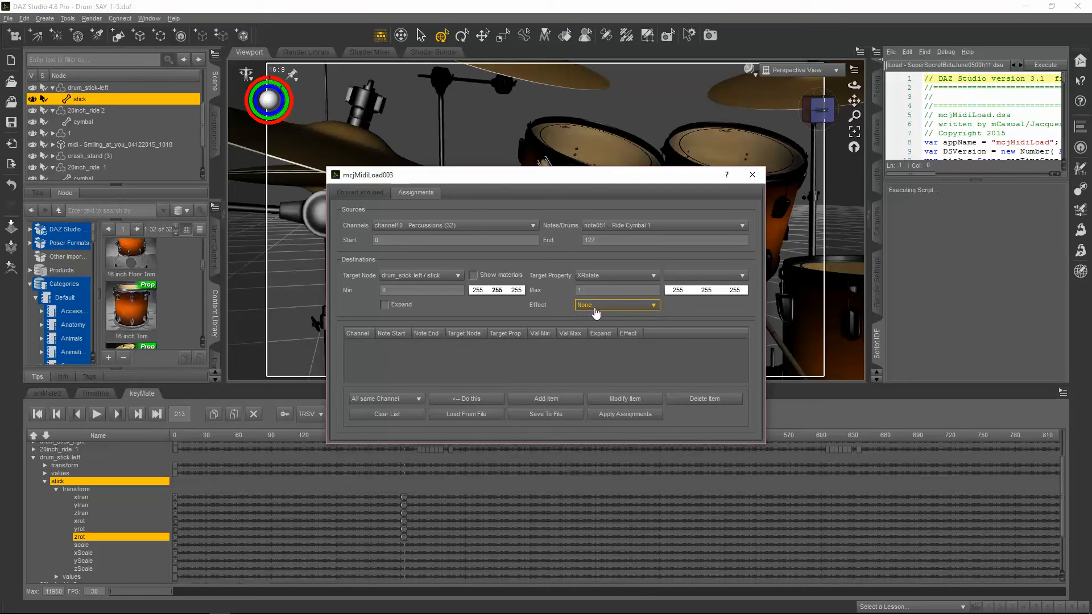
{"action": "key", "text": "BackSpace"}
{"action": "type", "text": "2.5"}
{"action": "left_click", "coordinate": [548, 402]}
{"action": "left_click", "coordinate": [629, 415]}
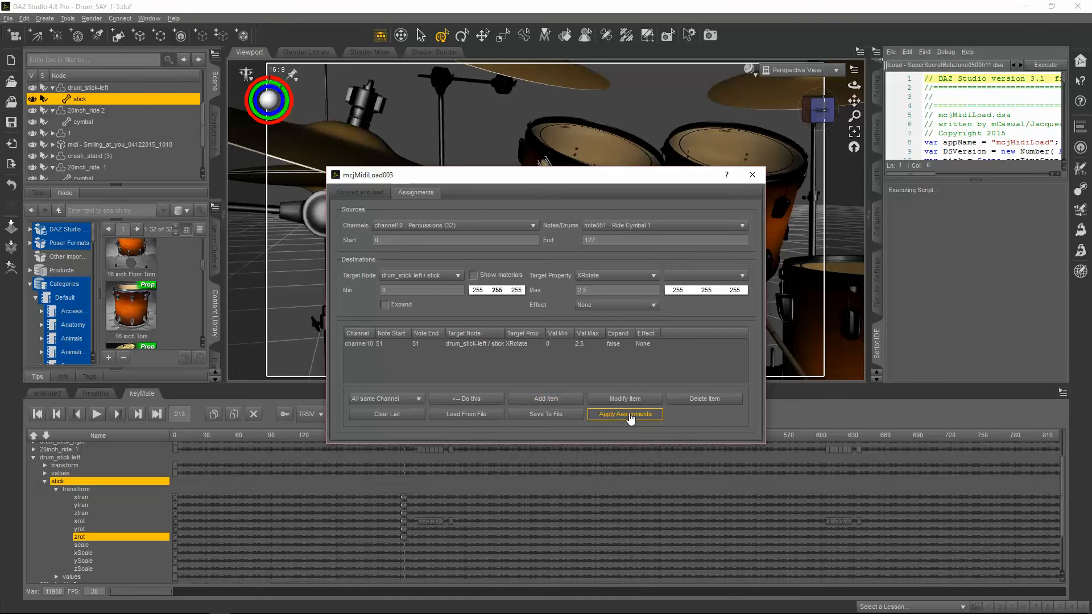
{"action": "left_click", "coordinate": [751, 175]}
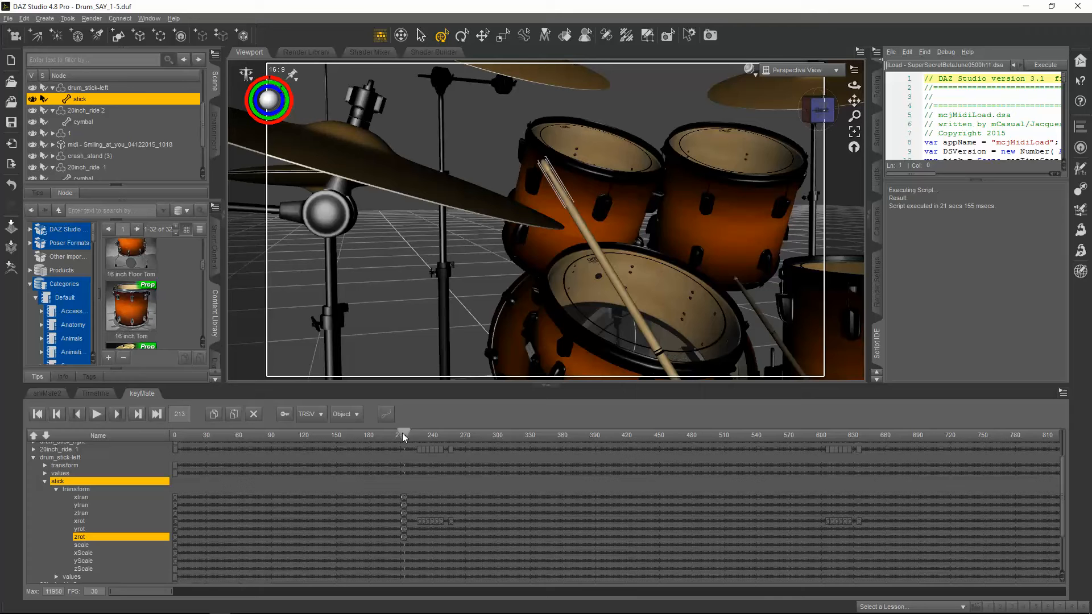
- Scrub between frames 213 and 224 and examine the left stick's position relative to the ride cymbal
{"action": "left_click_drag", "start_coordinate": [403, 436], "coordinate": [406, 437]}
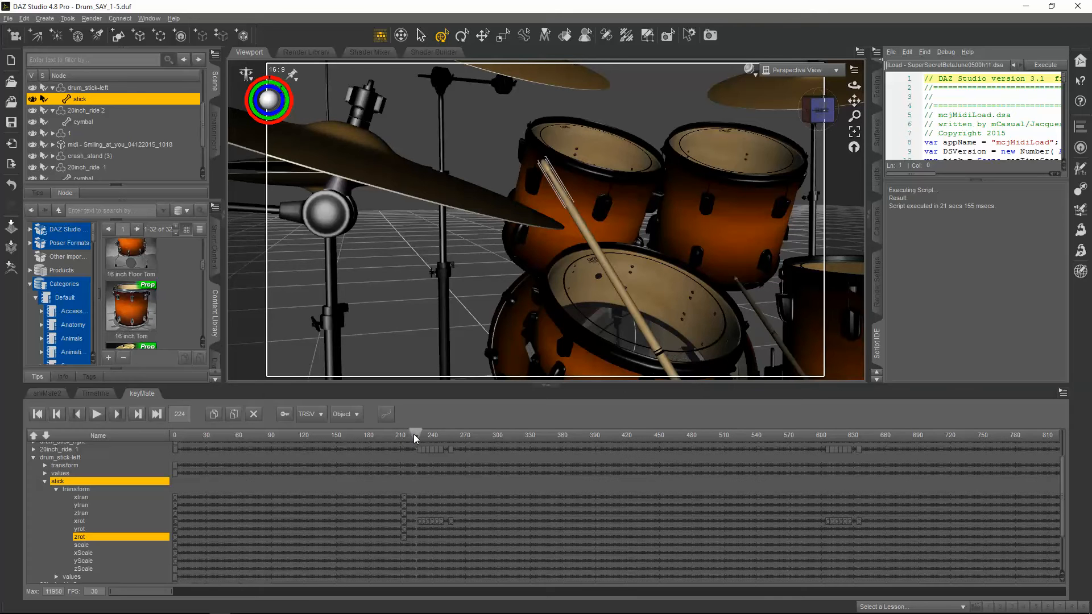
{"action": "left_click_drag", "start_coordinate": [416, 435], "coordinate": [403, 437]}
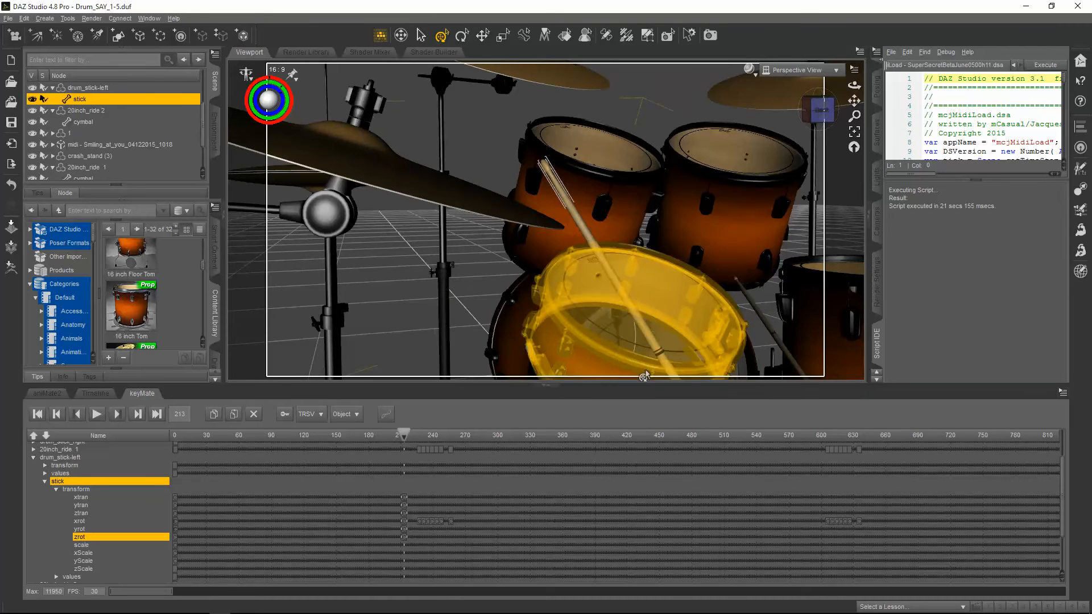
{"action": "scroll", "coordinate": [632, 353], "scroll_direction": "down", "scroll_amount": 5}
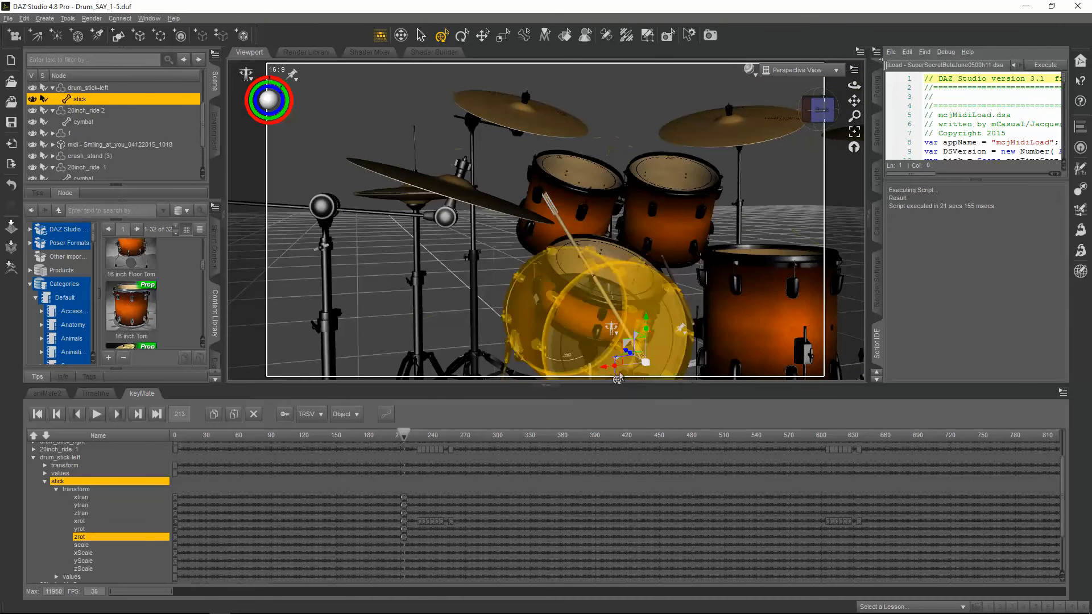
{"action": "left_click_drag", "start_coordinate": [604, 370], "coordinate": [601, 370]}
{"action": "scroll", "coordinate": [660, 209], "scroll_direction": "up", "scroll_amount": 5}
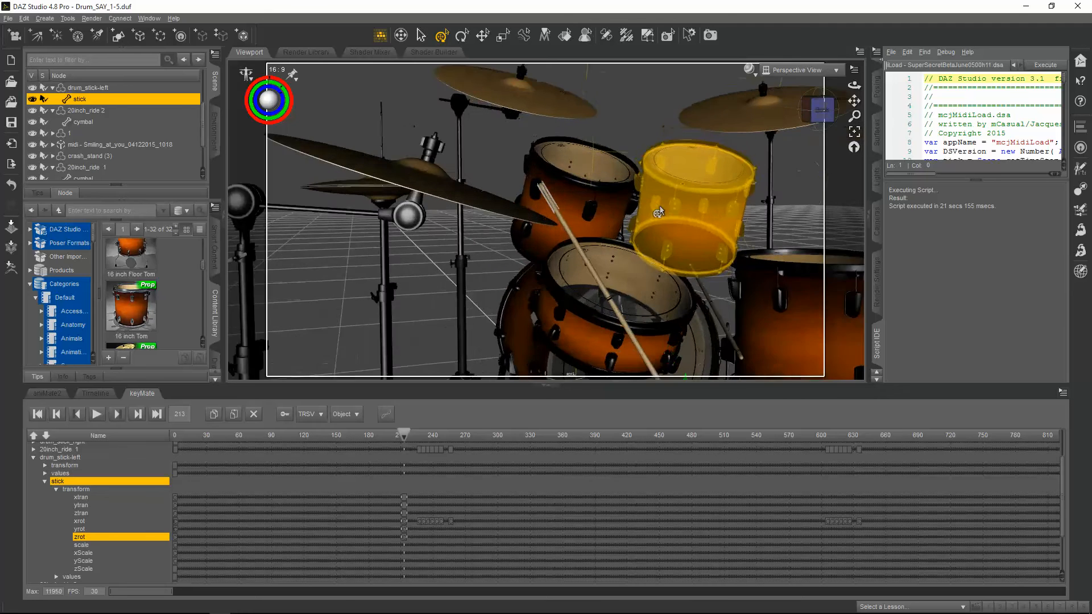
{"action": "scroll", "coordinate": [660, 214], "scroll_direction": "up", "scroll_amount": 2}
{"action": "scroll", "coordinate": [660, 214], "scroll_direction": "down", "scroll_amount": 4}
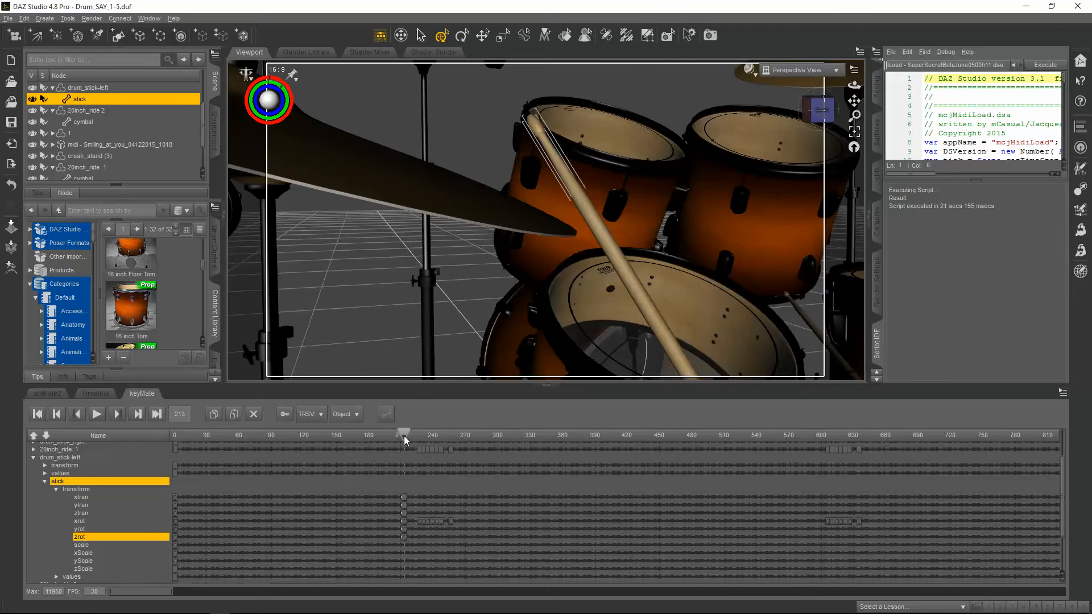
- Select the left stick's translation and rotation keys at frame 213 and move the playhead to frame 225
{"action": "left_click_drag", "start_coordinate": [404, 437], "coordinate": [408, 438]}
{"action": "left_click_drag", "start_coordinate": [394, 491], "coordinate": [410, 543]}
{"action": "left_click", "coordinate": [386, 414]}
{"action": "left_click_drag", "start_coordinate": [415, 436], "coordinate": [415, 435]}
- Delete all of the left stick's xrot keys after the first group of ride cymbal hits
{"action": "left_click_drag", "start_coordinate": [173, 592], "coordinate": [1062, 608]}
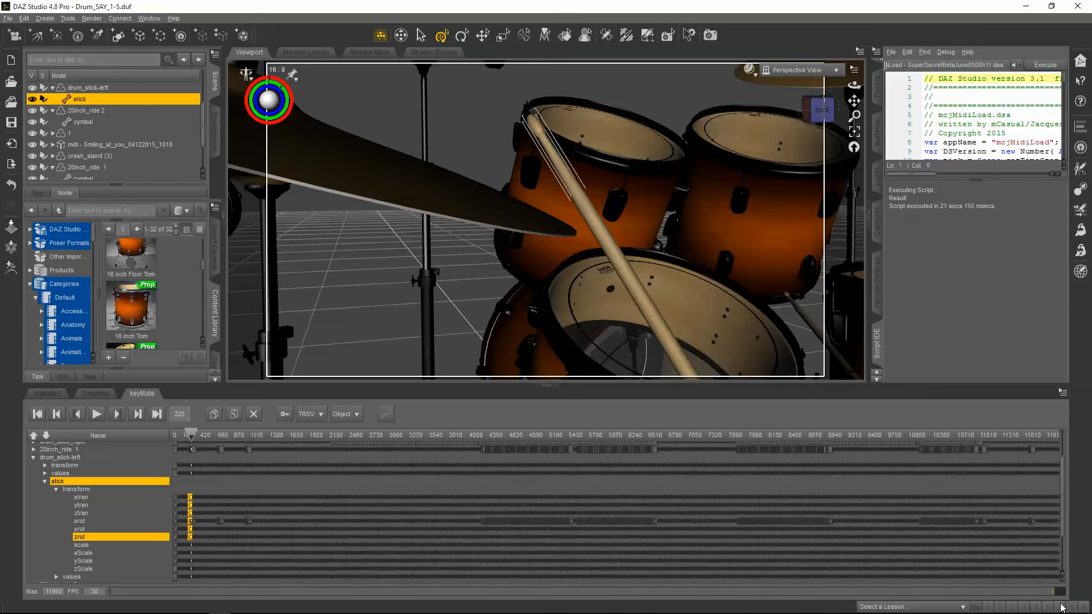
{"action": "left_click_drag", "start_coordinate": [1045, 522], "coordinate": [203, 525]}
{"action": "left_click", "coordinate": [253, 416]}
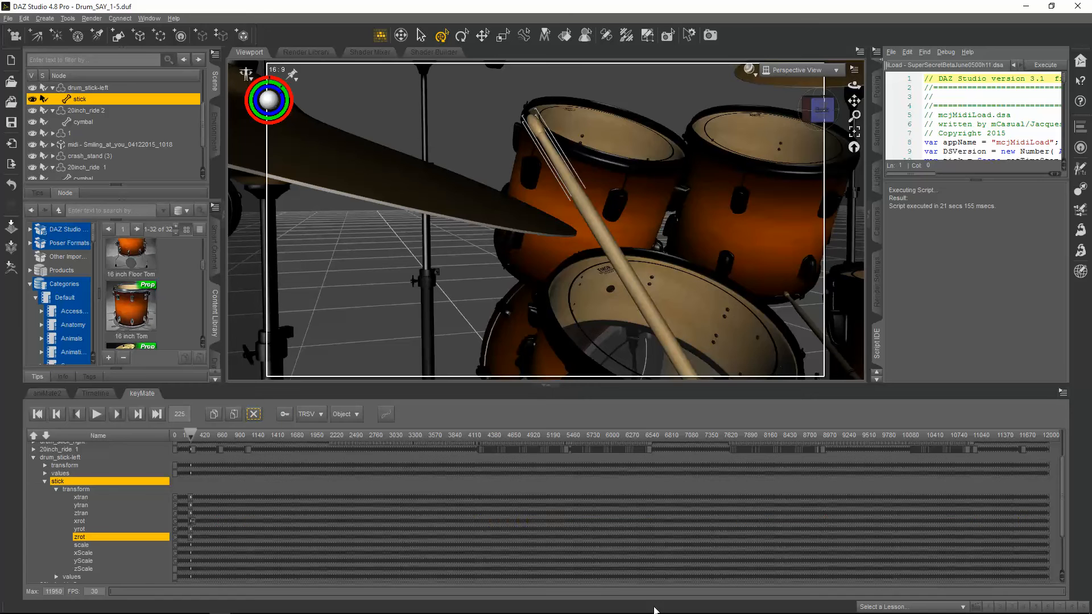
{"action": "left_click_drag", "start_coordinate": [1064, 593], "coordinate": [169, 591]}
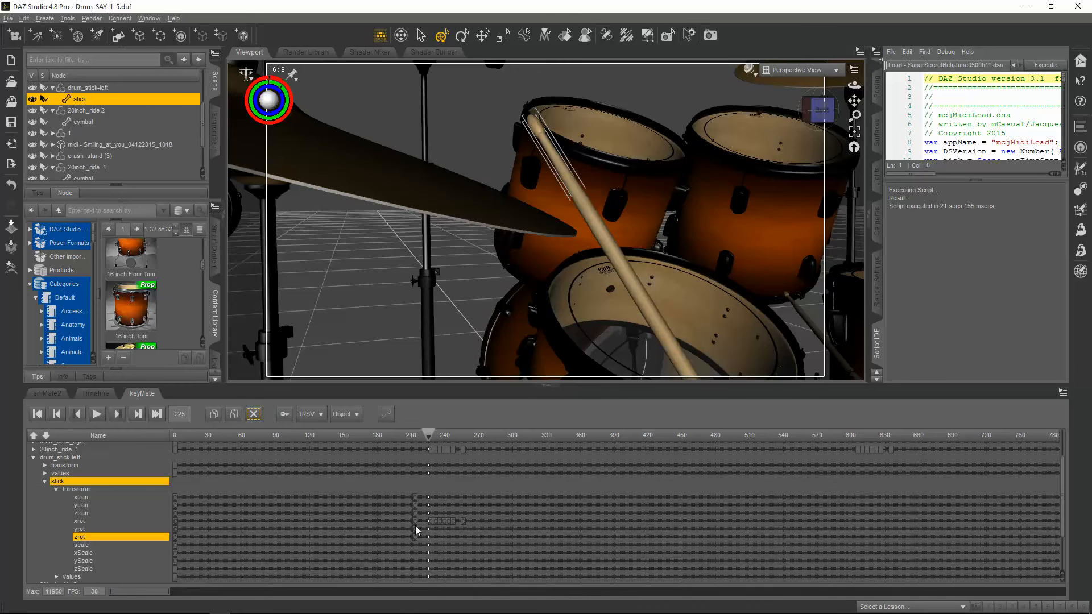
- Delete the left stick's remaining xrot keys in the first group of ride cymbal hits and run the mcjMidiLoad script again
{"action": "left_click_drag", "start_coordinate": [490, 521], "coordinate": [492, 523]}
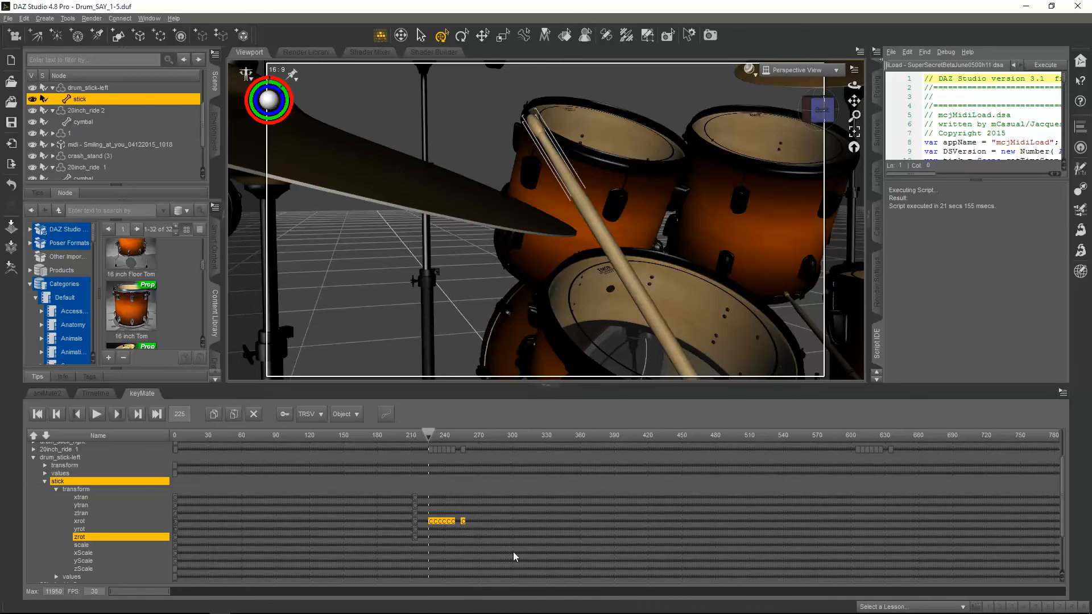
{"action": "left_click", "coordinate": [253, 414]}
{"action": "left_click", "coordinate": [891, 53]}
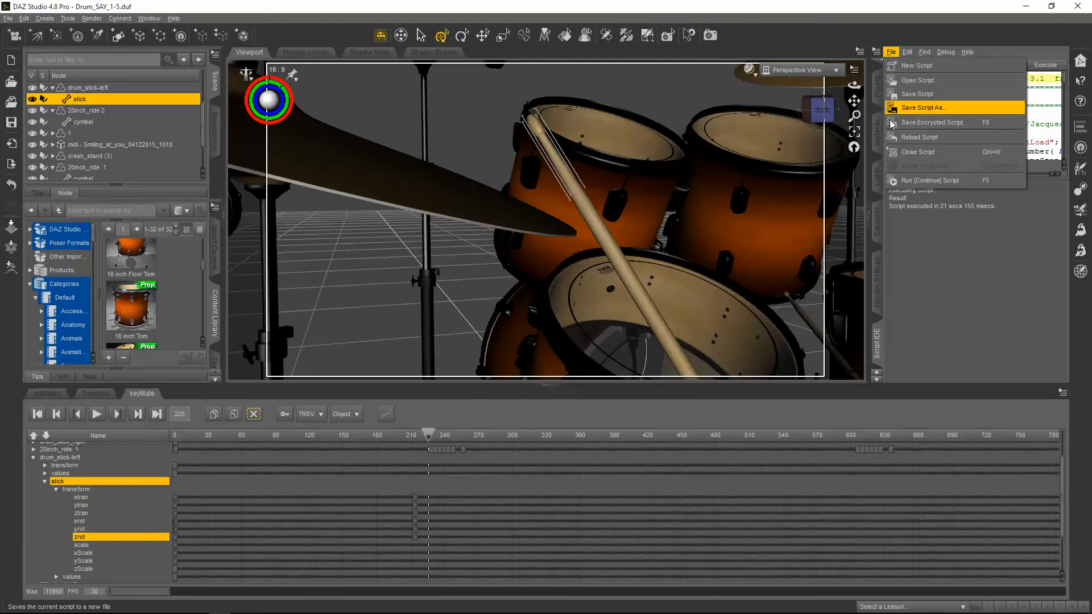
{"action": "left_click", "coordinate": [905, 182]}
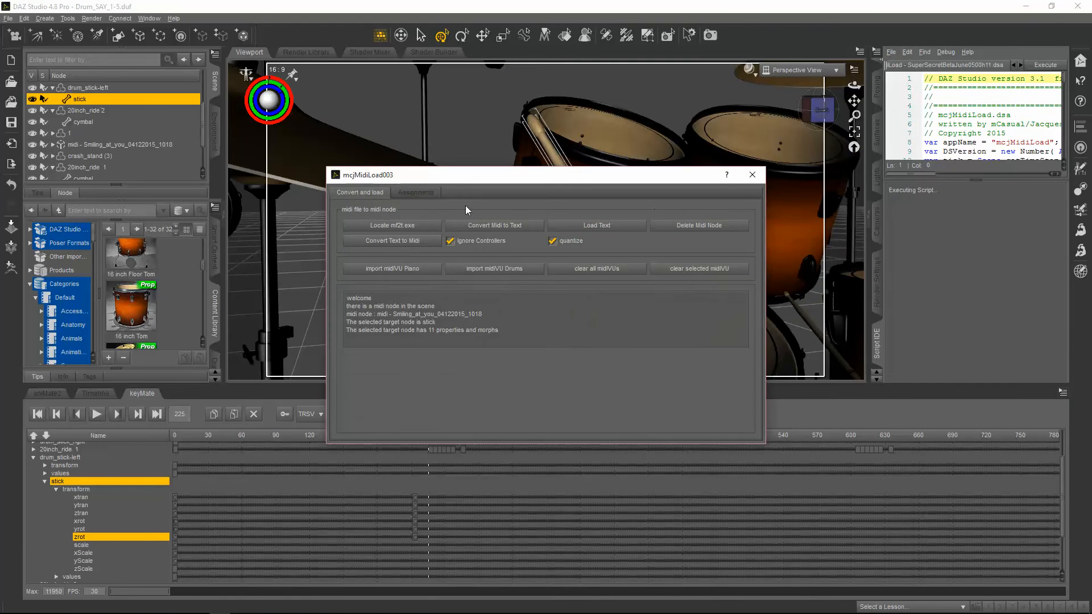
- Set the assignment source to channel10 - Percussions with note051 - Ride Cymbal 1
{"action": "left_click", "coordinate": [419, 193]}
{"action": "left_click", "coordinate": [414, 226]}
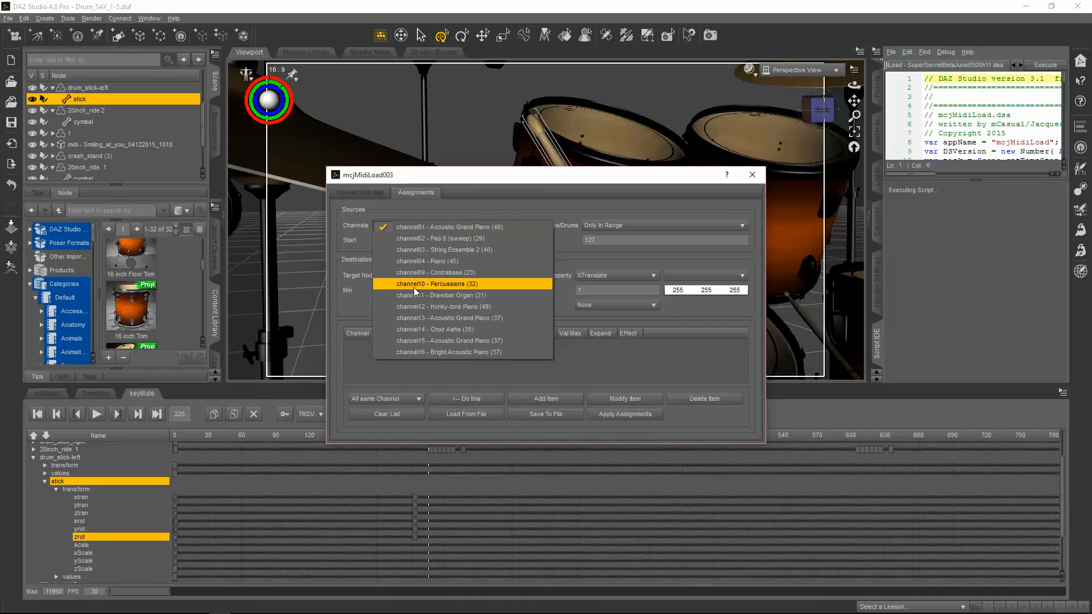
{"action": "left_click", "coordinate": [414, 283]}
{"action": "left_click", "coordinate": [637, 227]}
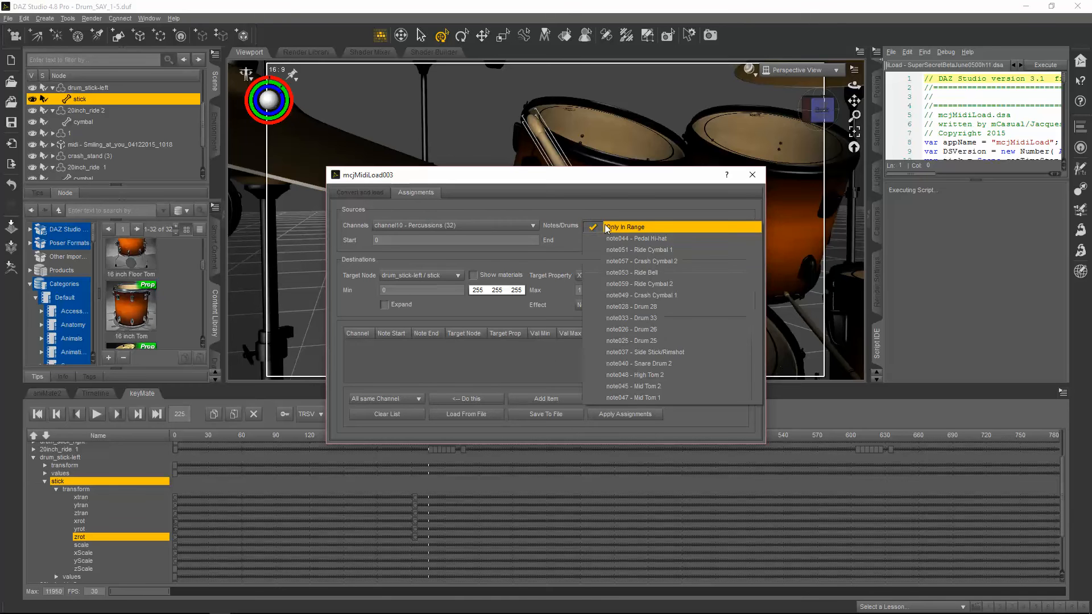
{"action": "left_click", "coordinate": [638, 249]}
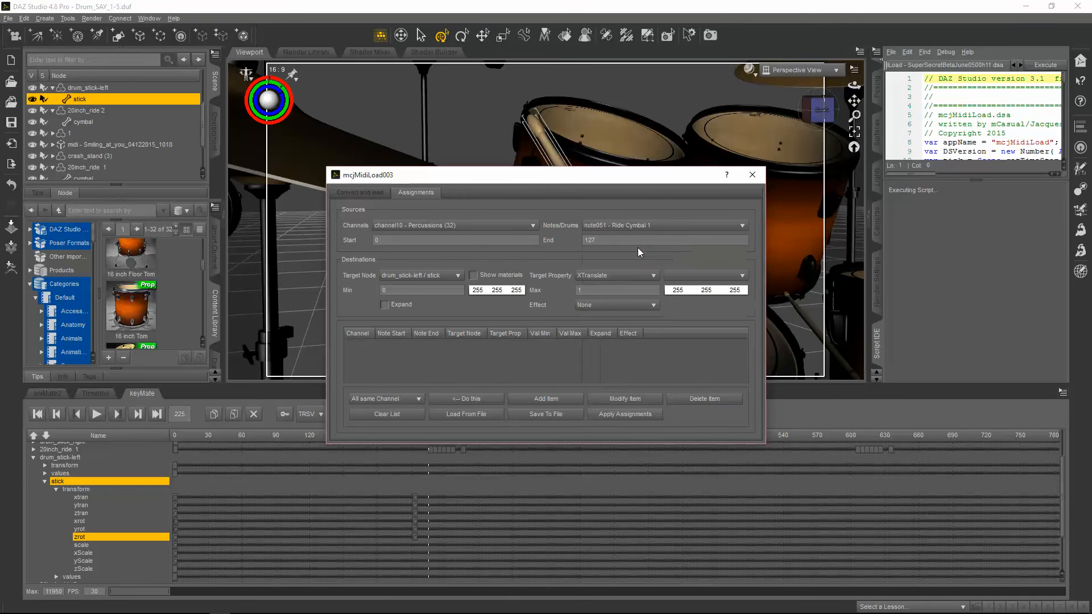
- Add an assignment driving the left stick's XRotate with a maximum of 3.5, apply it and close the script dialog
{"action": "left_click", "coordinate": [601, 276]}
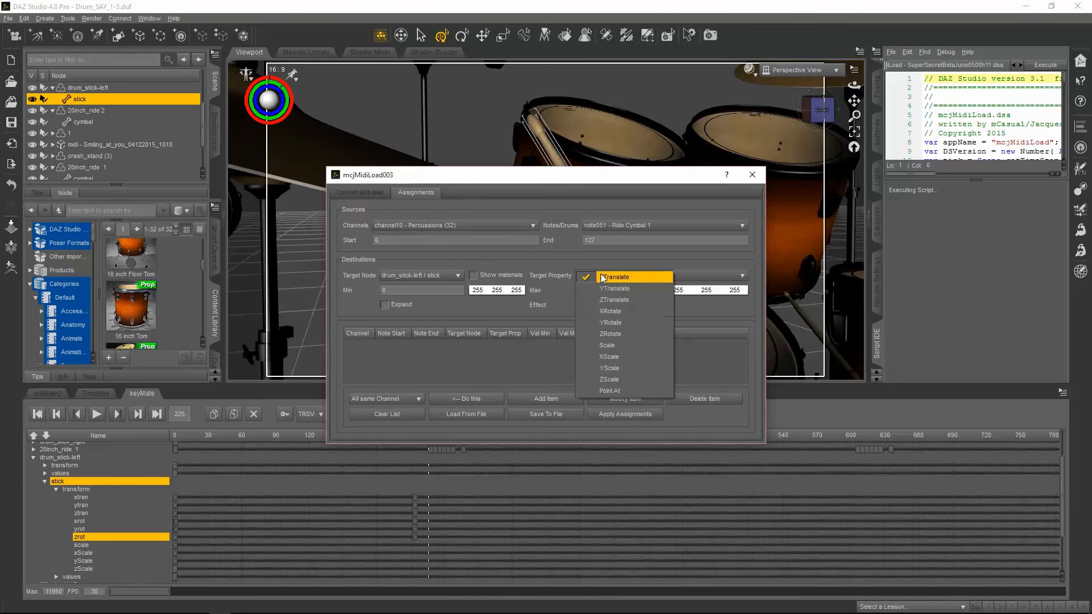
{"action": "left_click", "coordinate": [609, 312]}
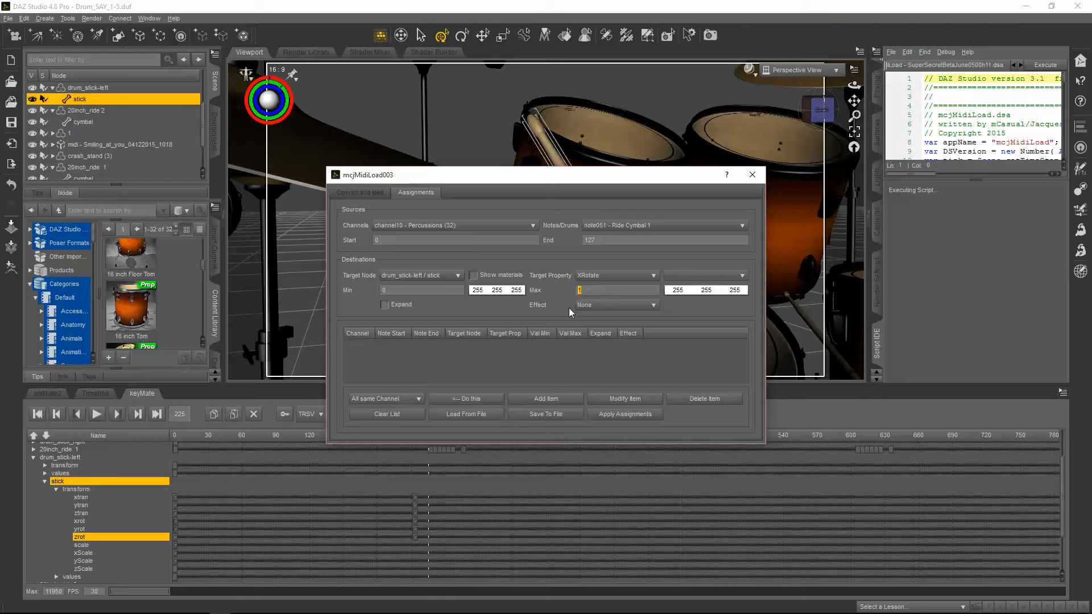
{"action": "type", "text": "3.5"}
{"action": "left_click", "coordinate": [555, 401]}
{"action": "left_click", "coordinate": [631, 414]}
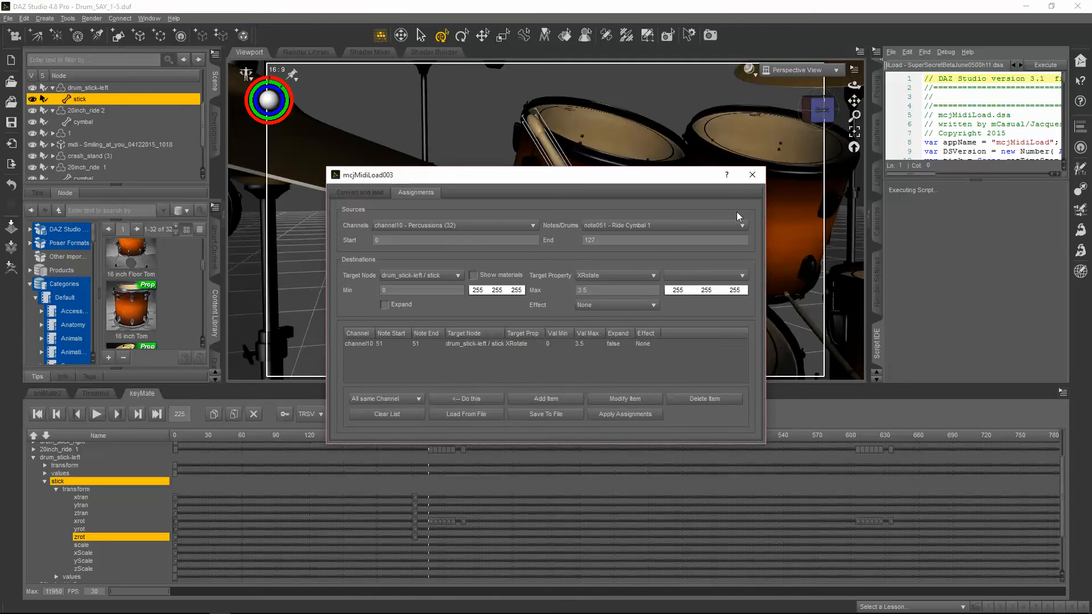
{"action": "left_click", "coordinate": [751, 176]}
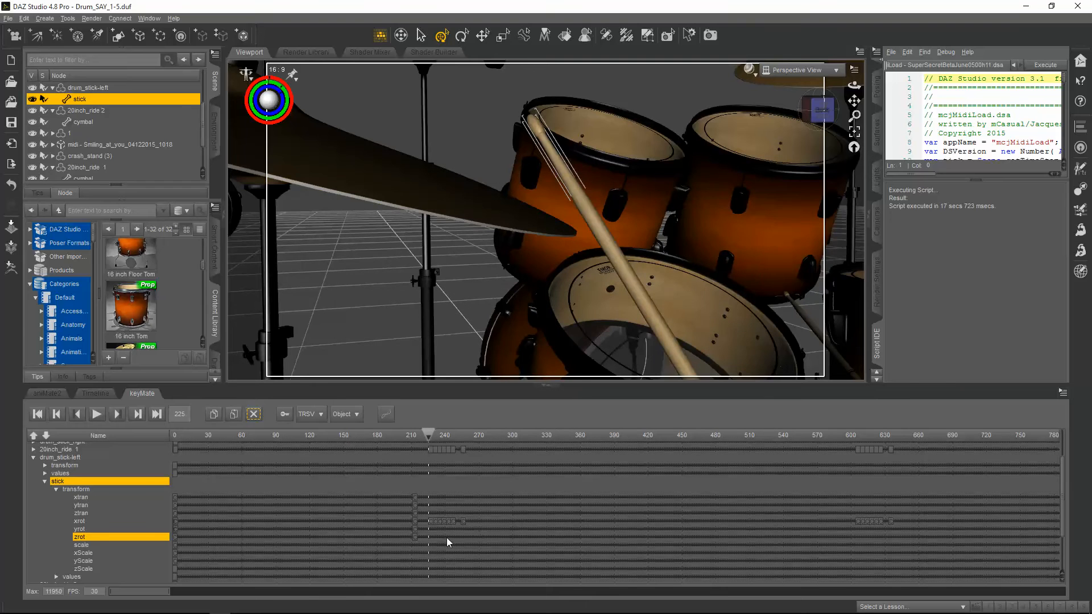
- Play the animation from frame 210 through the first two groups of hits and check the left stick's contact with the ride cymbal
{"action": "left_click_drag", "start_coordinate": [414, 434], "coordinate": [425, 434]}
{"action": "left_click_drag", "start_coordinate": [429, 431], "coordinate": [409, 431]}
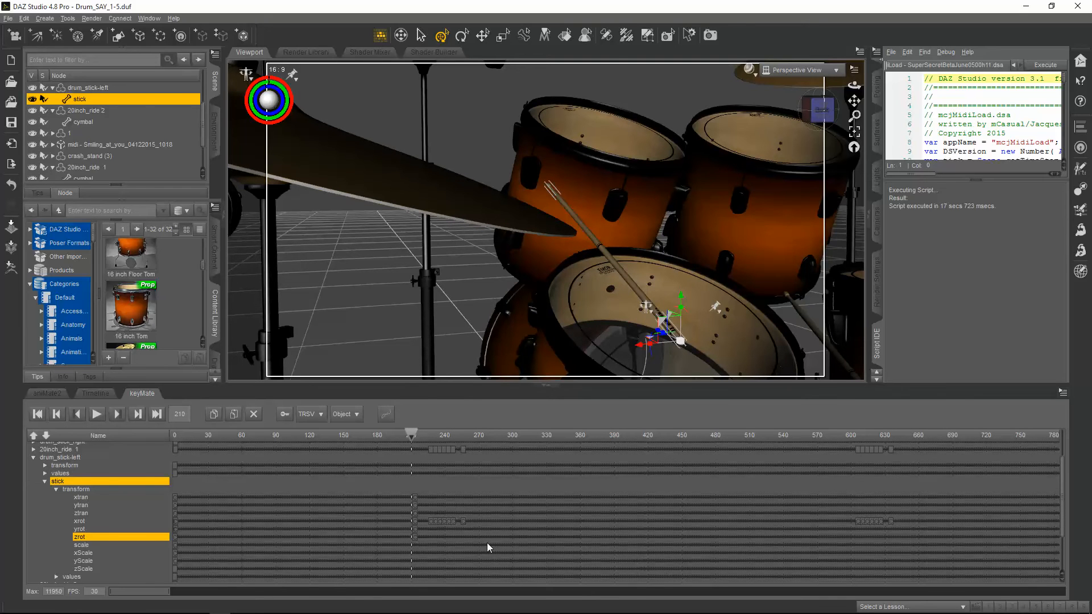
{"action": "left_click", "coordinate": [97, 414]}
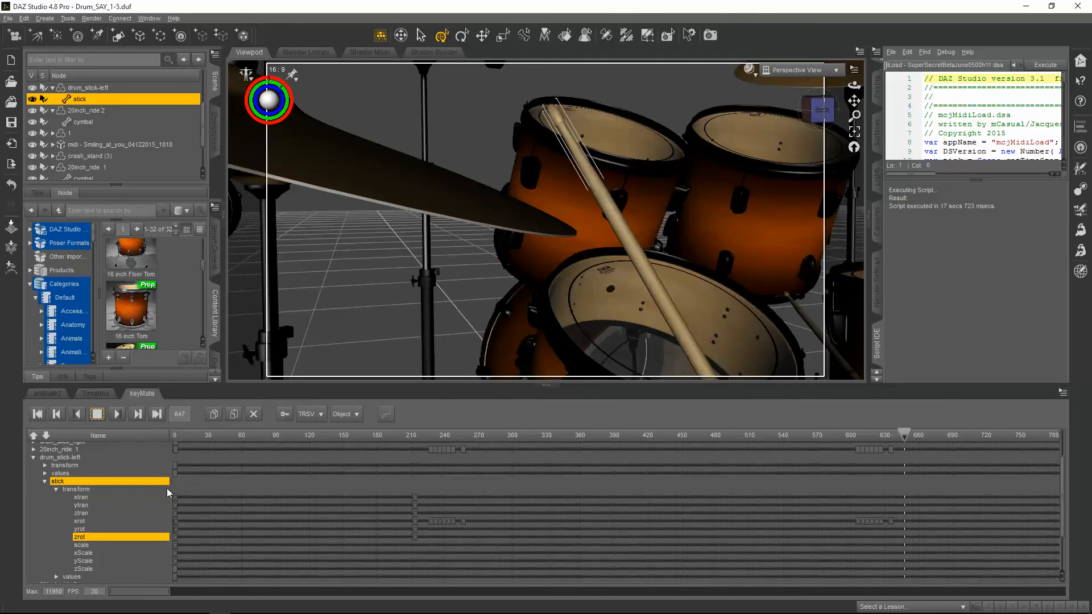
{"action": "left_click", "coordinate": [97, 414]}
- Play the dense group of ride cymbal hits from about frame 4087 and examine the left stick's motion
{"action": "left_click_drag", "start_coordinate": [165, 596], "coordinate": [722, 592]}
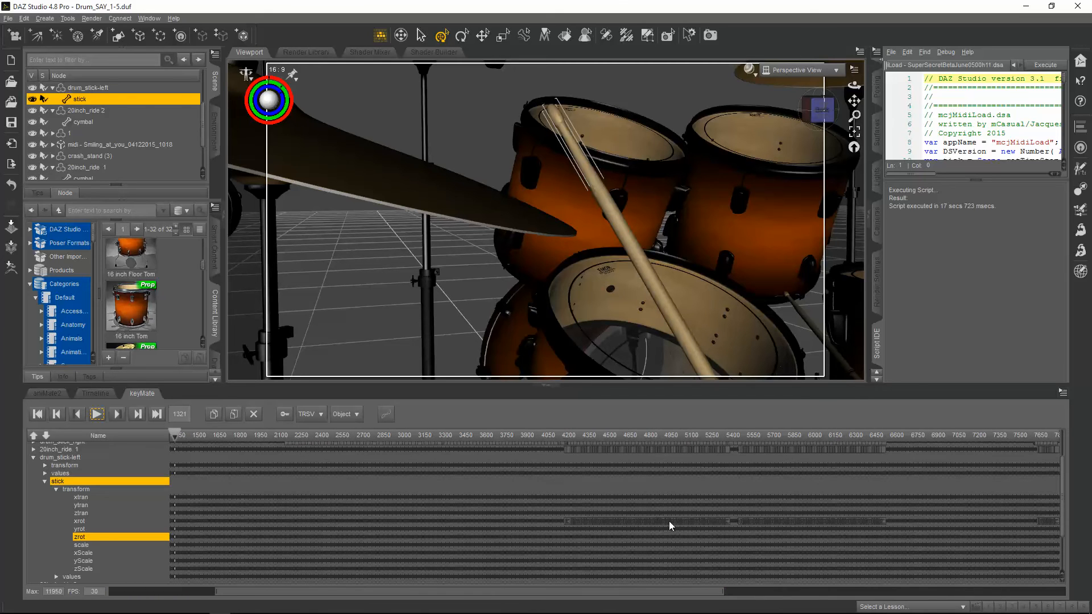
{"action": "left_click", "coordinate": [562, 434]}
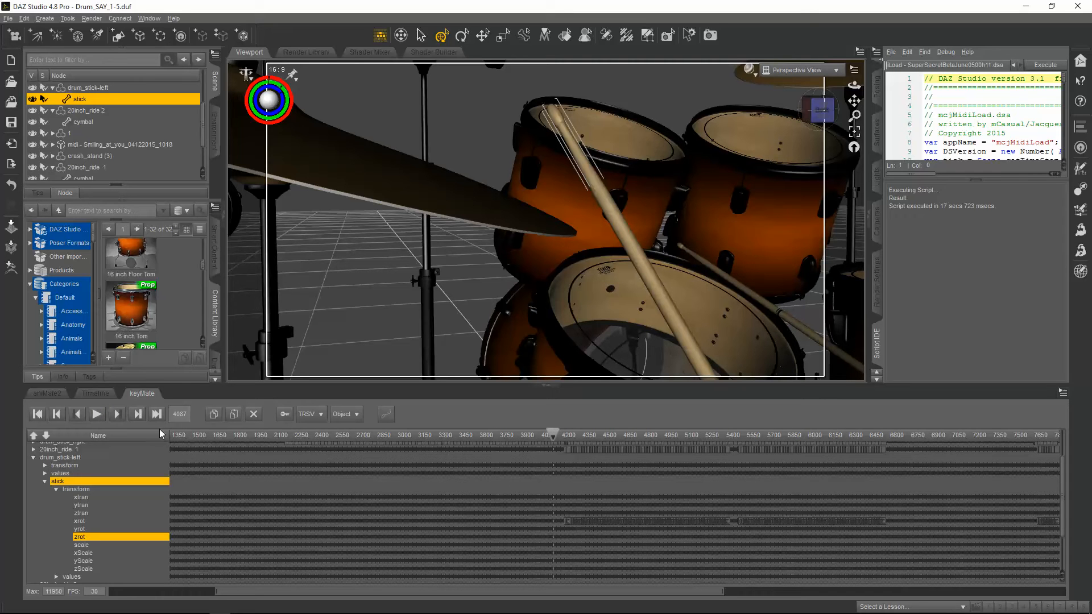
{"action": "left_click", "coordinate": [97, 416]}
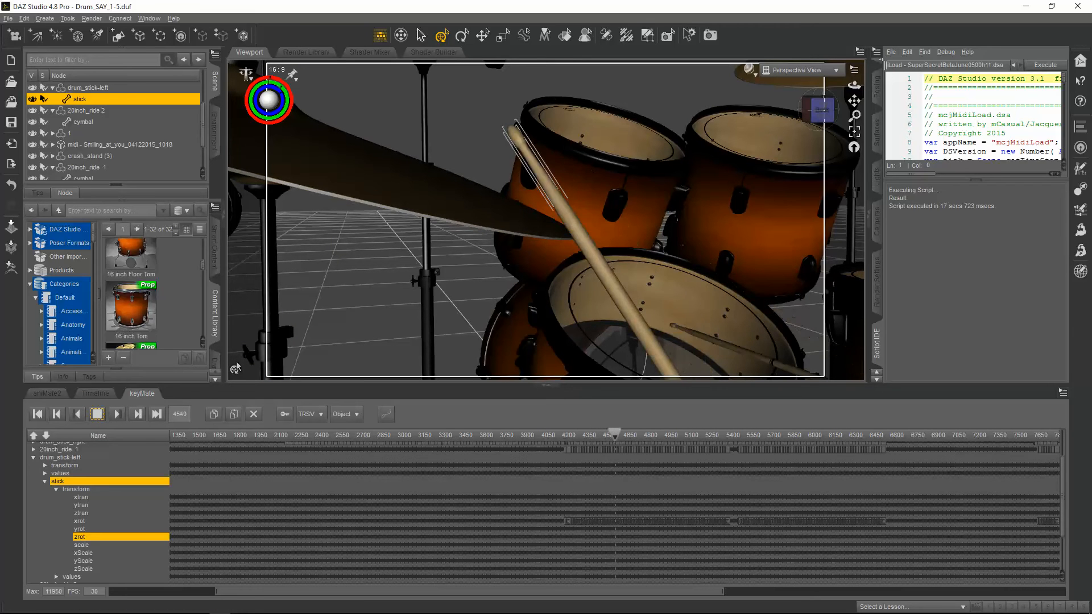
{"action": "left_click", "coordinate": [98, 416]}
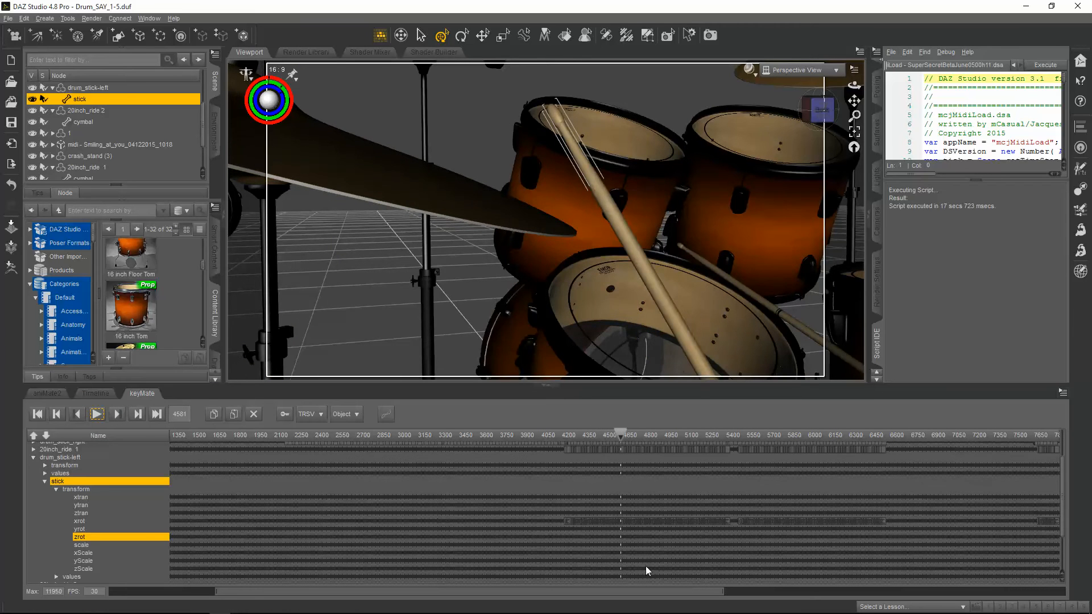
- Review how the left stick's xrot keys are spread along the whole timeline, ending on the first three groups of hits
{"action": "left_click_drag", "start_coordinate": [620, 434], "coordinate": [185, 460]}
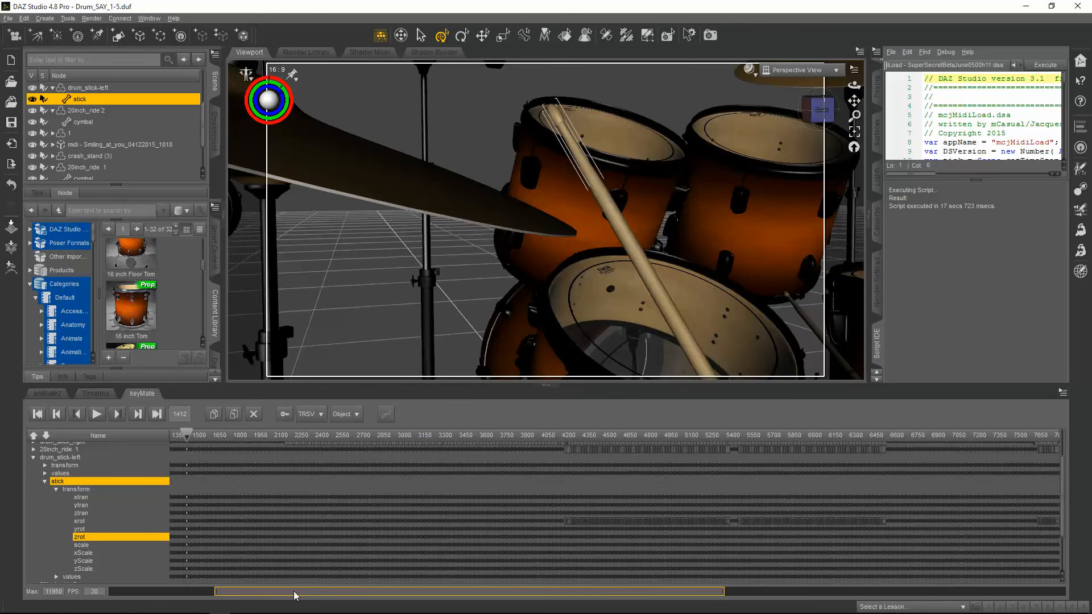
{"action": "left_click_drag", "start_coordinate": [295, 592], "coordinate": [168, 593]}
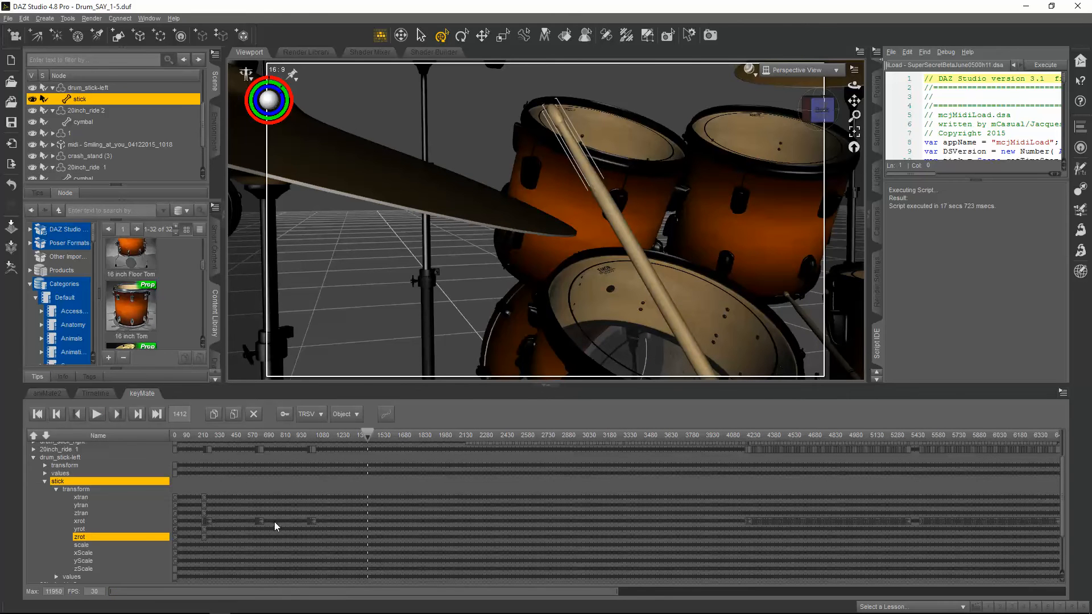
{"action": "left_click_drag", "start_coordinate": [609, 594], "coordinate": [1046, 567]}
{"action": "left_click_drag", "start_coordinate": [799, 591], "coordinate": [280, 594]}
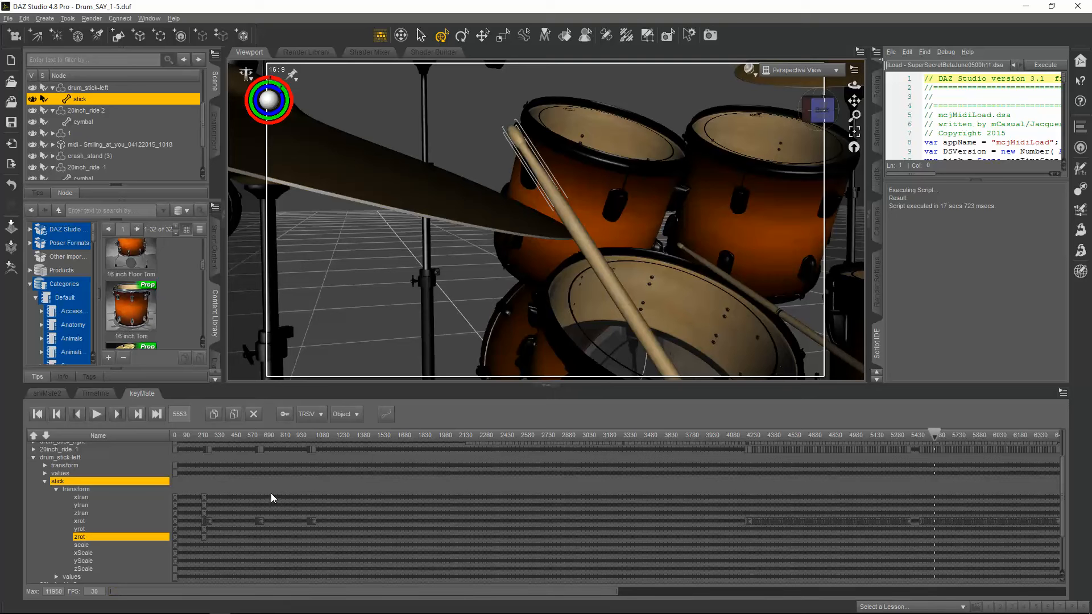
{"action": "left_click_drag", "start_coordinate": [613, 592], "coordinate": [189, 583]}
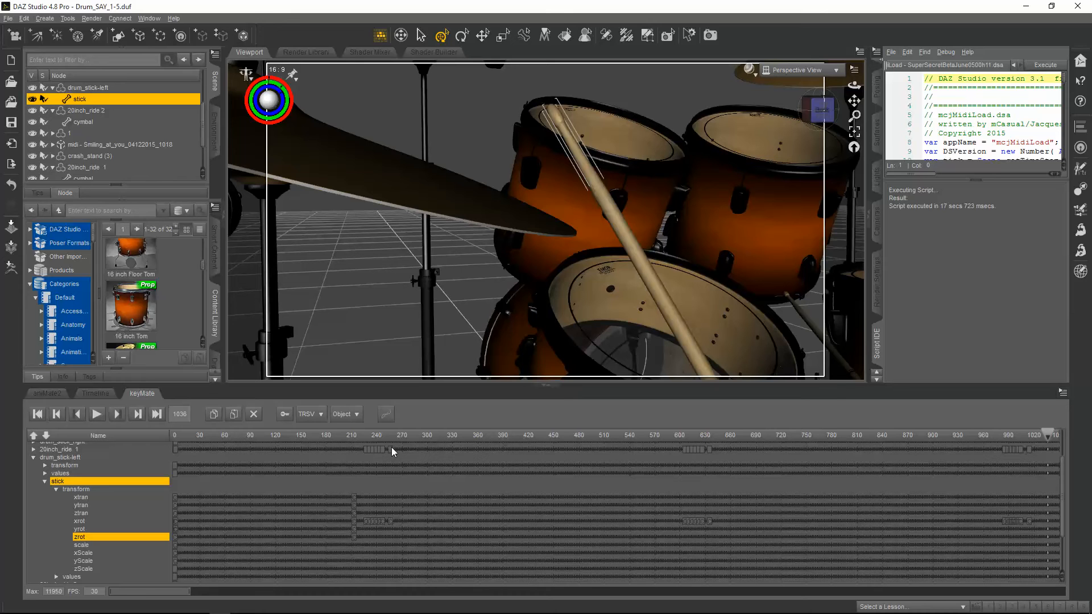
- Scrub from frame 214 through the first group of hits and compare the stick's movement with the ride cymbal
{"action": "left_click", "coordinate": [357, 433]}
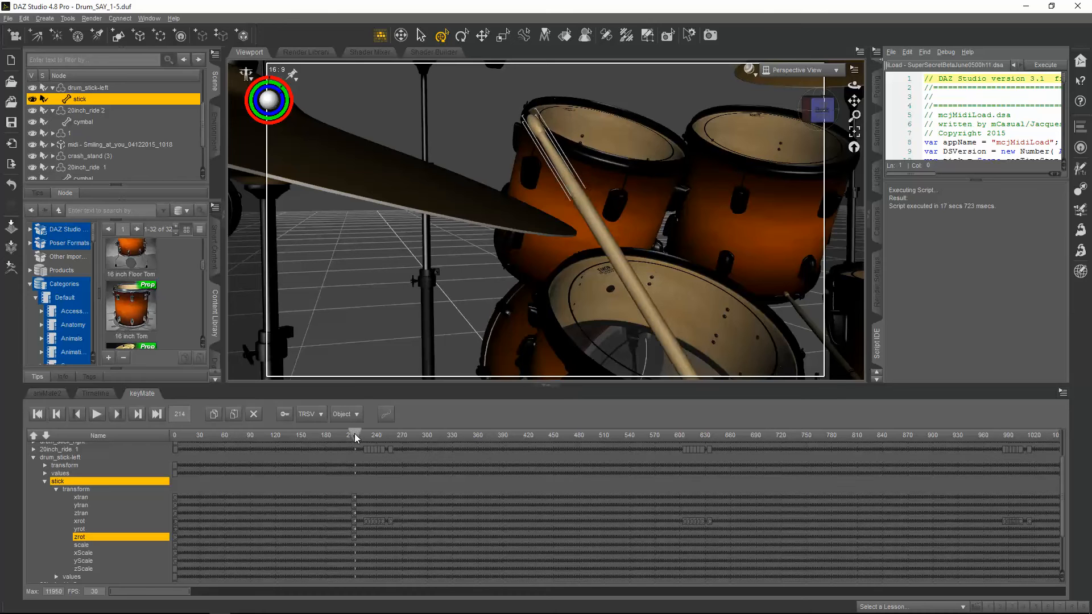
{"action": "left_click", "coordinate": [368, 433]}
{"action": "left_click_drag", "start_coordinate": [367, 433], "coordinate": [389, 432]}
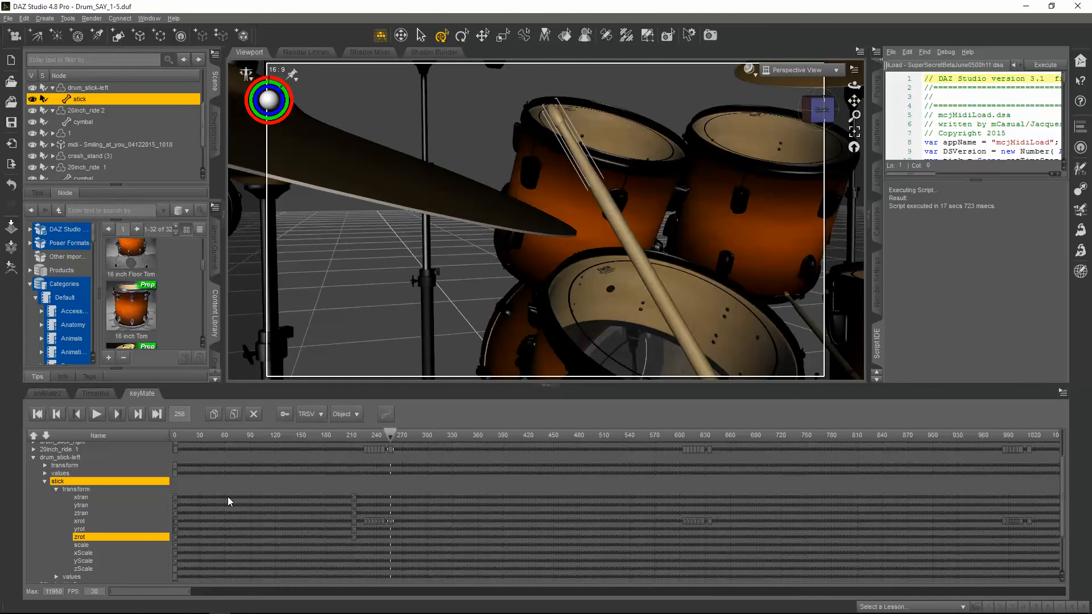
- Select the cymbal of 20inch_ride 1 and set its xrot to 0.01 at frame 231
{"action": "left_click", "coordinate": [386, 192]}
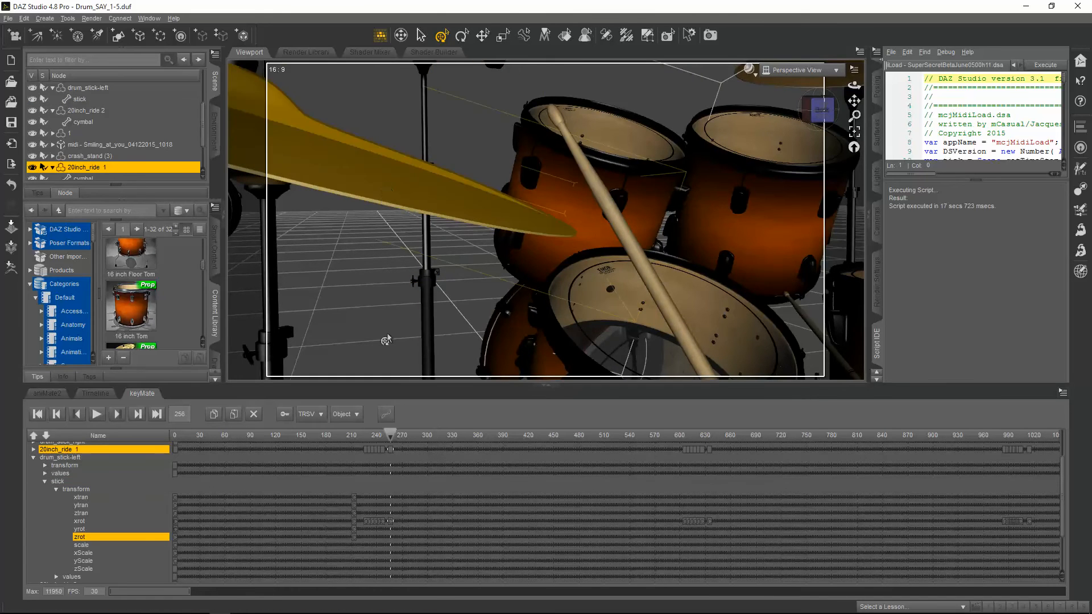
{"action": "left_click_drag", "start_coordinate": [390, 435], "coordinate": [367, 438]}
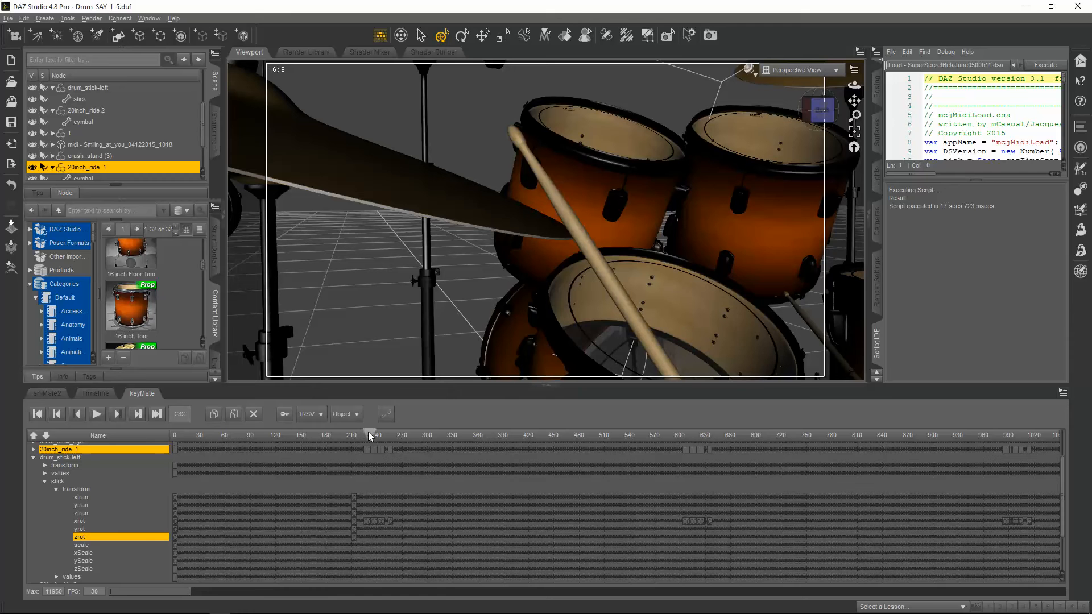
{"action": "left_click", "coordinate": [451, 197]}
{"action": "scroll", "coordinate": [880, 229], "scroll_direction": "up", "scroll_amount": 7}
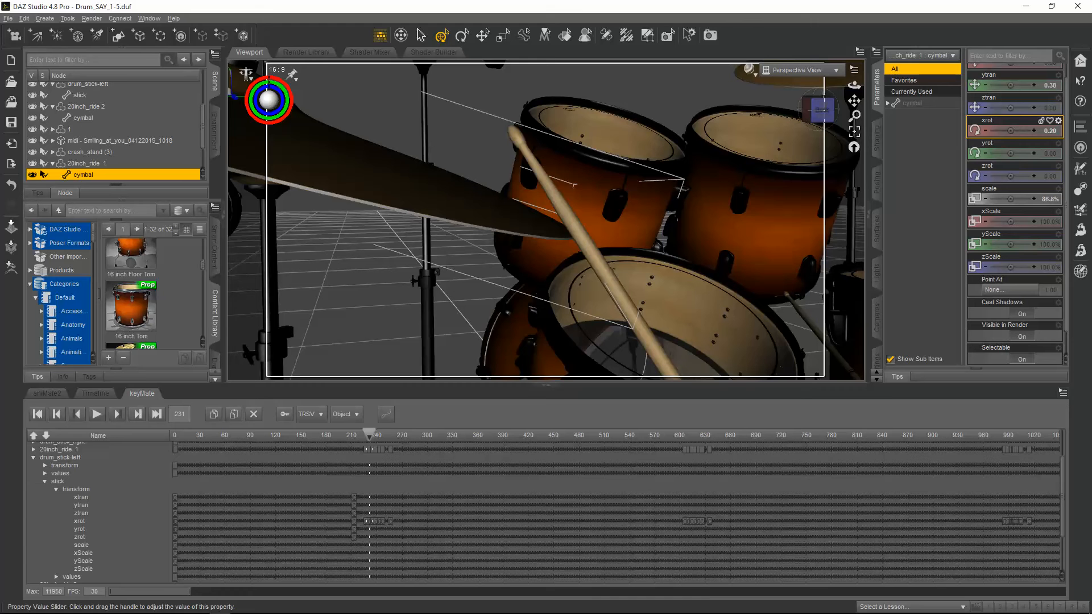
{"action": "left_click_drag", "start_coordinate": [1010, 130], "coordinate": [1012, 130]}
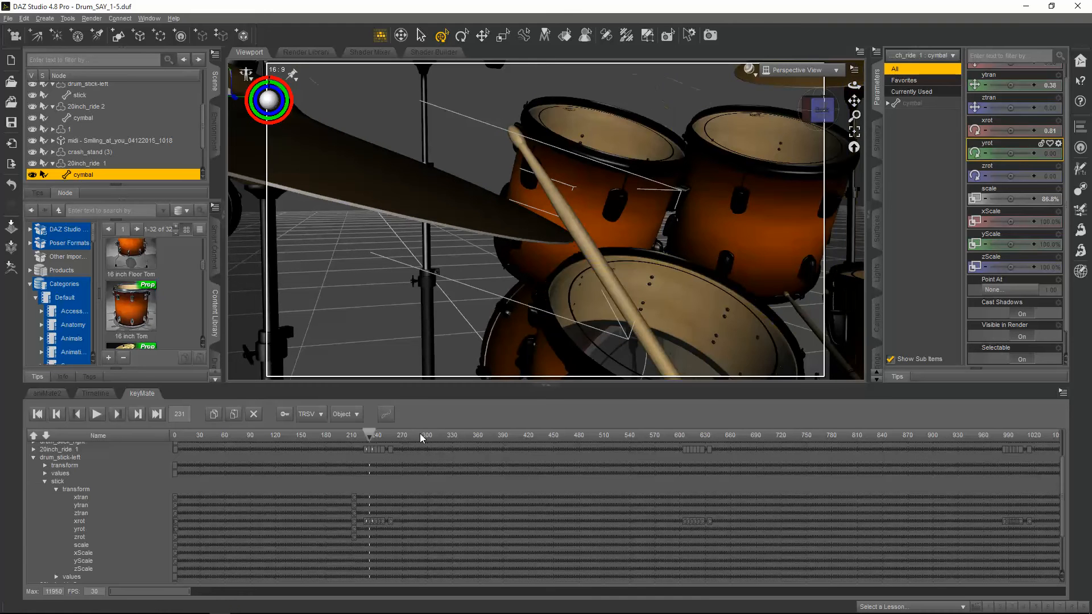
- Vary the cymbal's xrot across the hits: -0.59 at about frame 235, 1.71 at frame 239 and -0.71 at frame 246
{"action": "left_click_drag", "start_coordinate": [370, 433], "coordinate": [372, 433]}
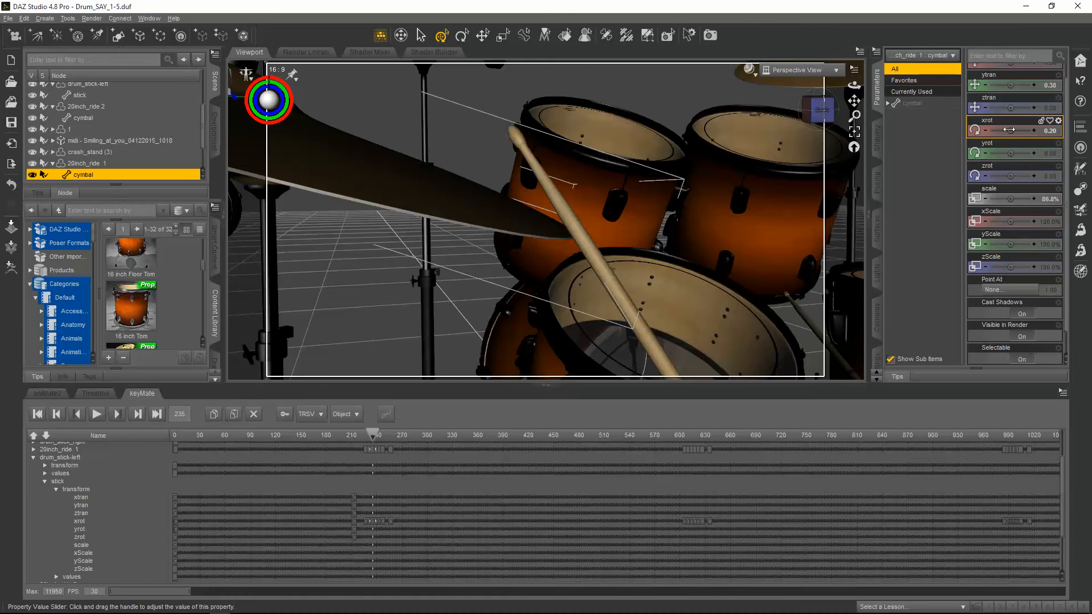
{"action": "left_click_drag", "start_coordinate": [1009, 130], "coordinate": [987, 130]}
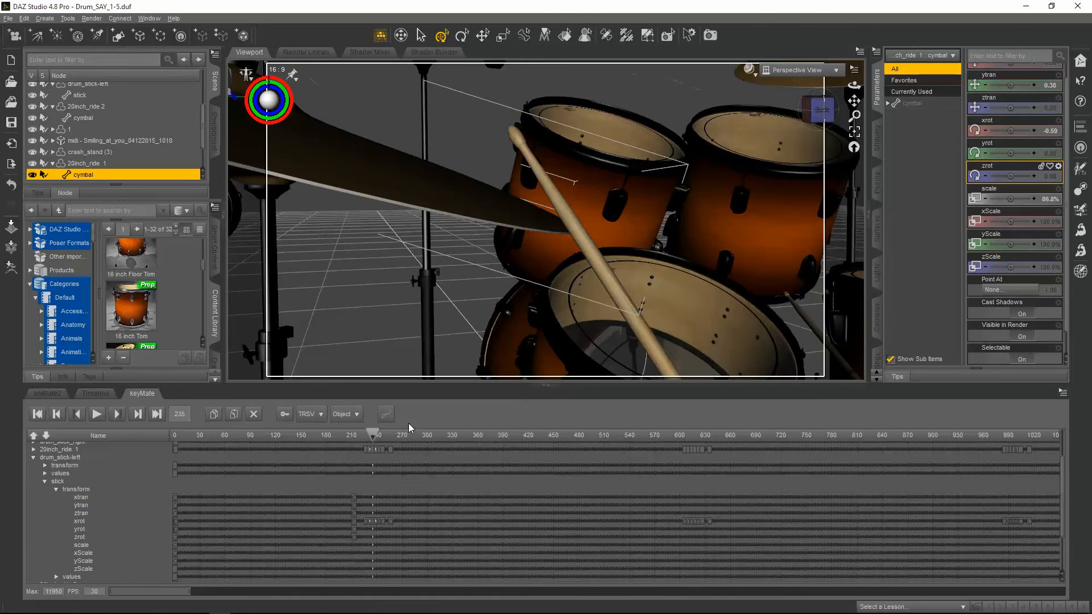
{"action": "left_click_drag", "start_coordinate": [371, 431], "coordinate": [374, 431]}
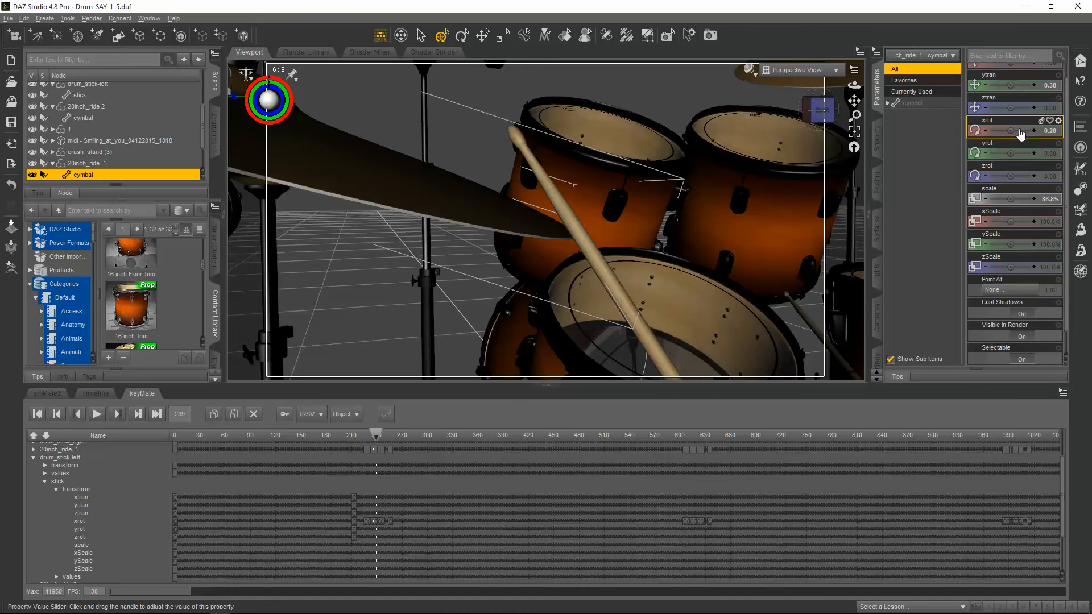
{"action": "left_click_drag", "start_coordinate": [1011, 130], "coordinate": [1054, 130]}
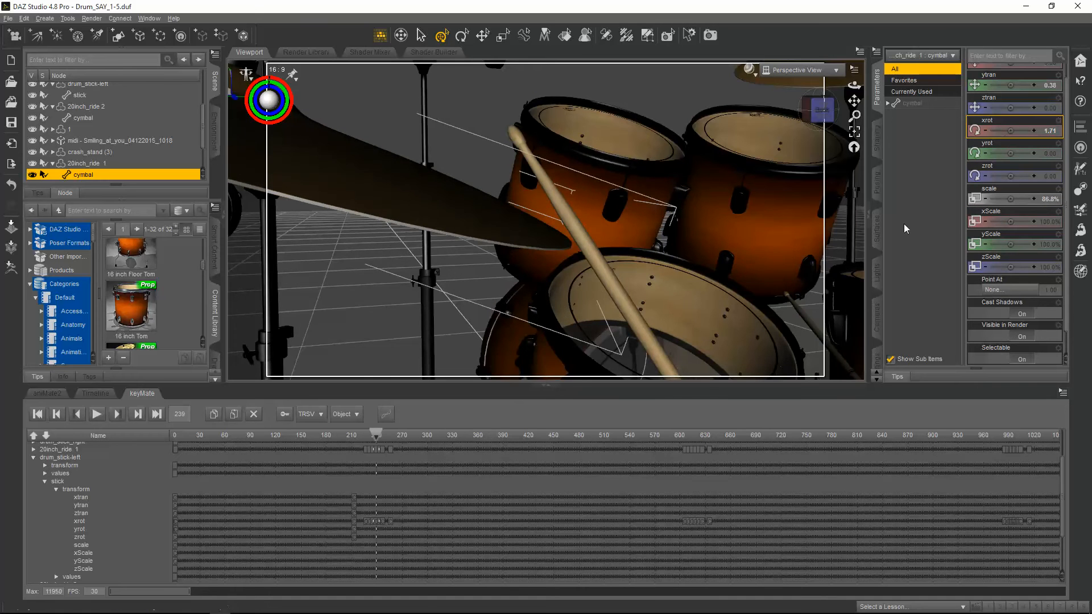
{"action": "left_click_drag", "start_coordinate": [374, 430], "coordinate": [377, 432]}
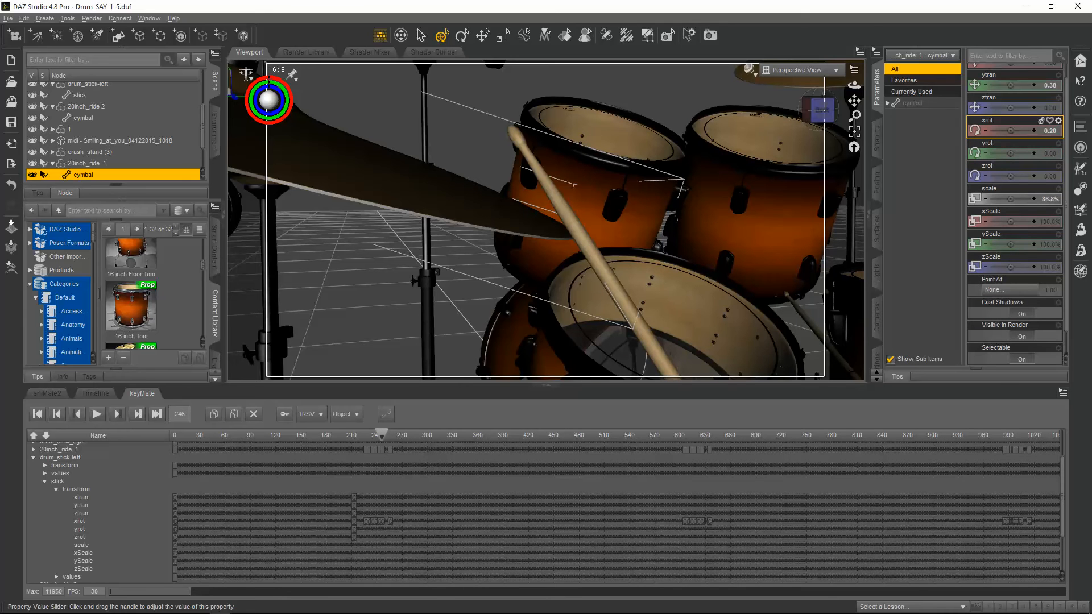
{"action": "left_click_drag", "start_coordinate": [1011, 130], "coordinate": [1008, 130]}
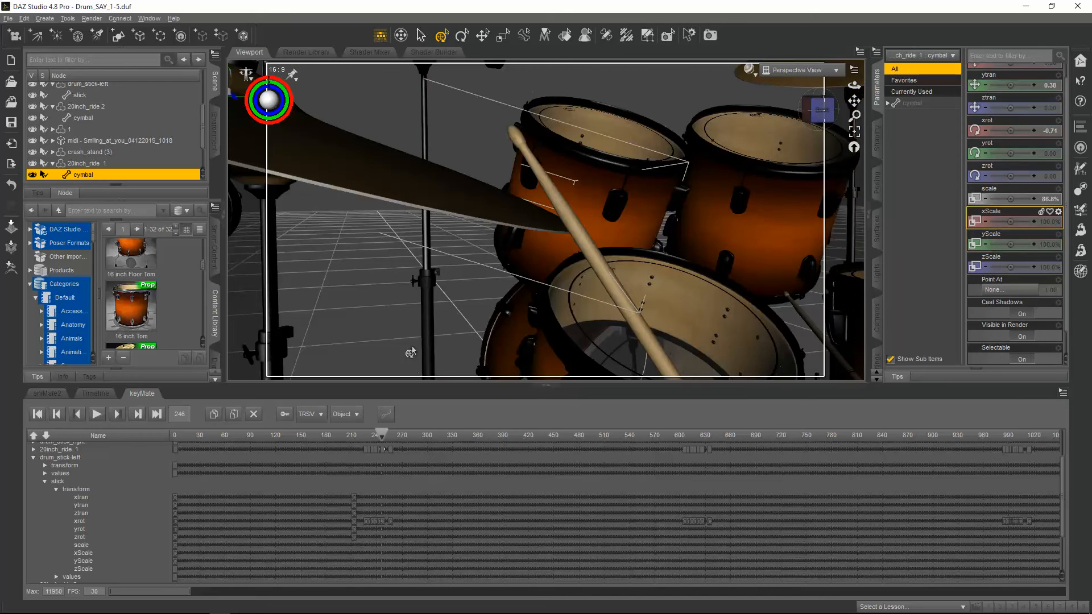
- Set the cymbal's zrot to 1.13 at frame 248
{"action": "left_click", "coordinate": [381, 431]}
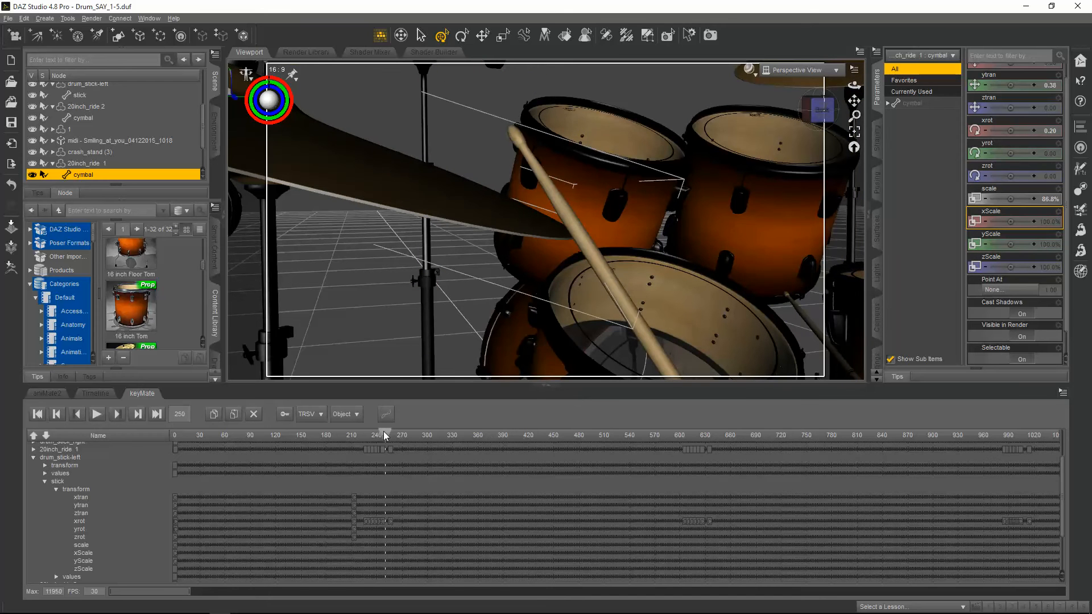
{"action": "left_click_drag", "start_coordinate": [189, 592], "coordinate": [132, 592]}
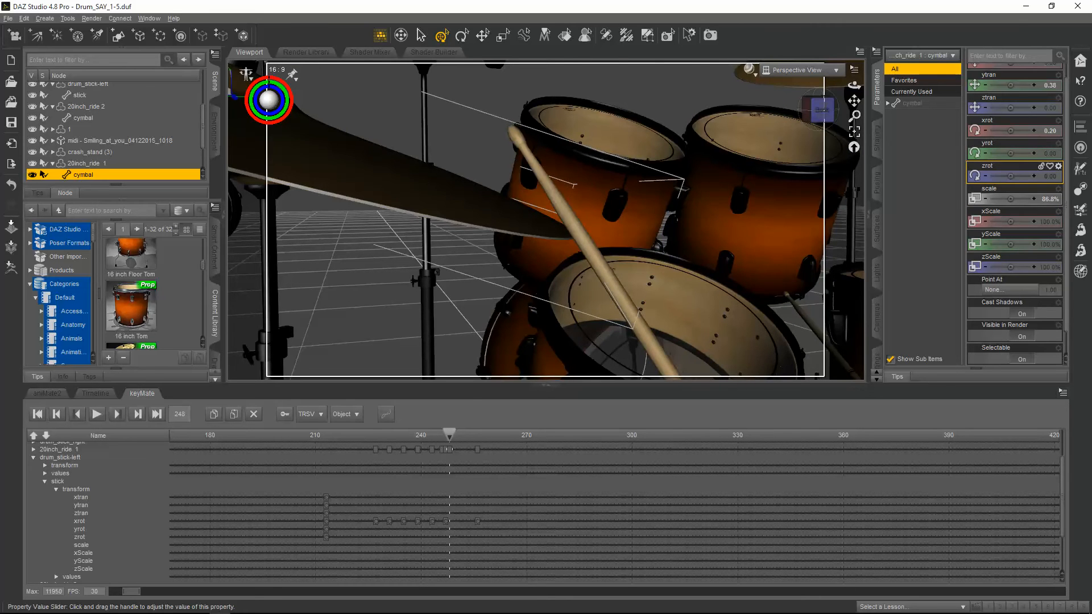
{"action": "left_click_drag", "start_coordinate": [1011, 176], "coordinate": [1016, 176]}
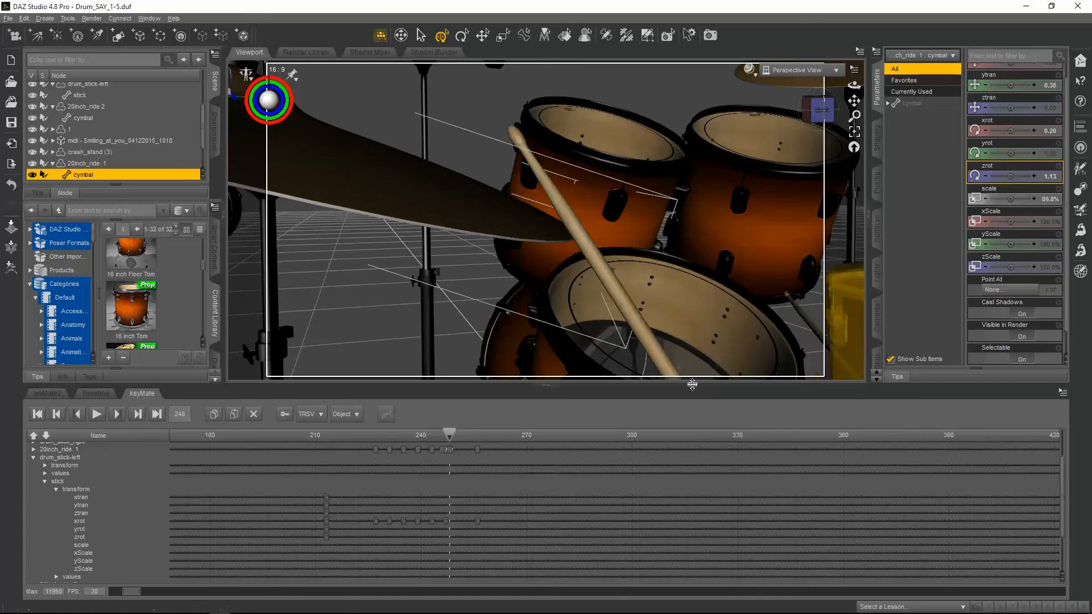
- Vary the cymbal's zrot over consecutive frames: -0.45 at frame 249, a raised value at frame 250 and -1.26 at frame 251
{"action": "left_click", "coordinate": [452, 435]}
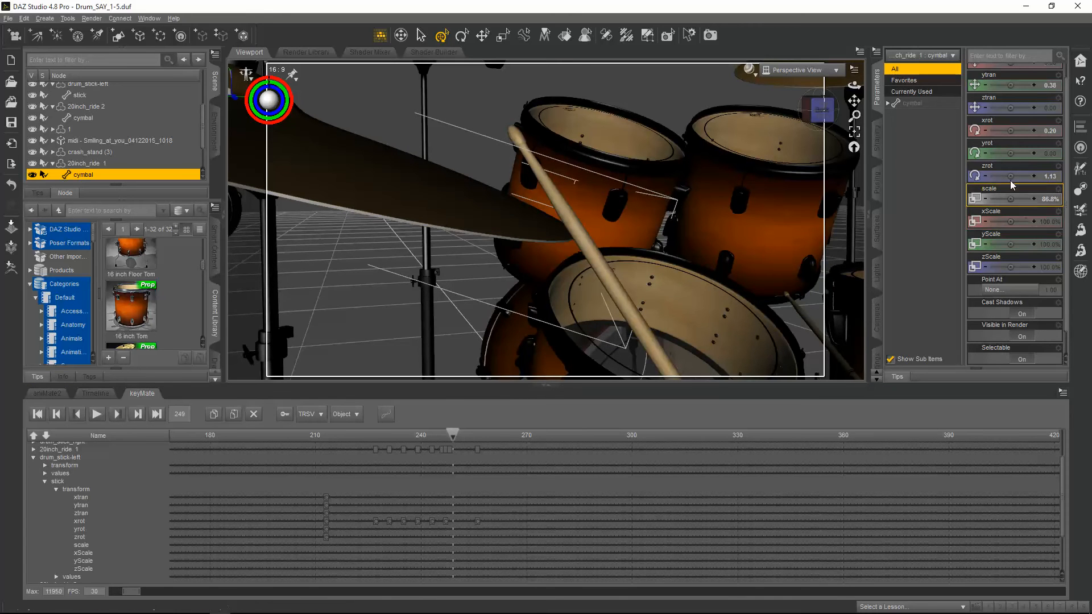
{"action": "left_click_drag", "start_coordinate": [1010, 176], "coordinate": [1008, 176]}
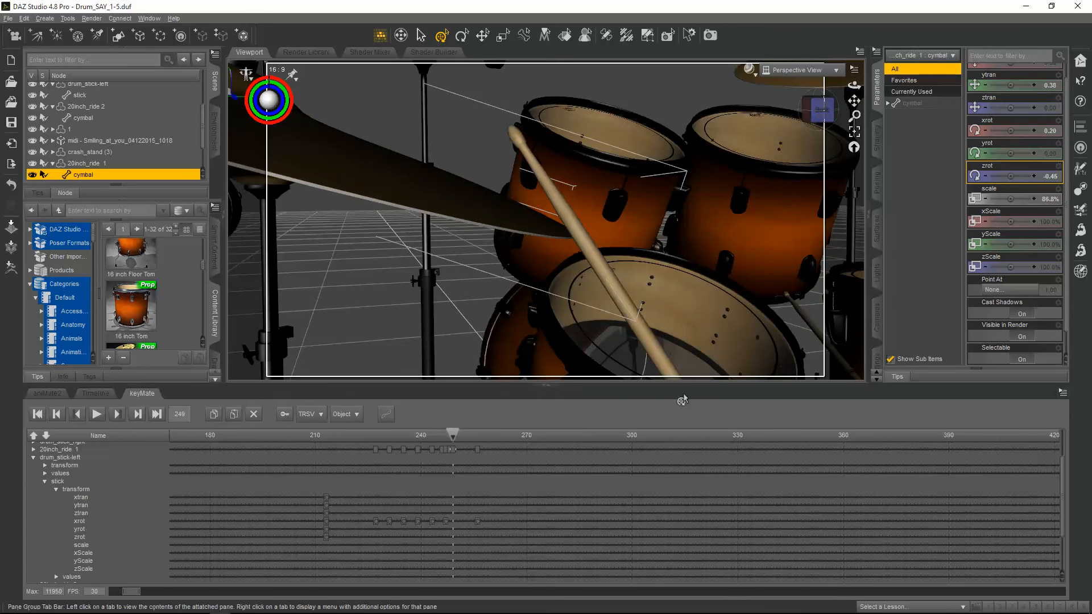
{"action": "left_click", "coordinate": [454, 436]}
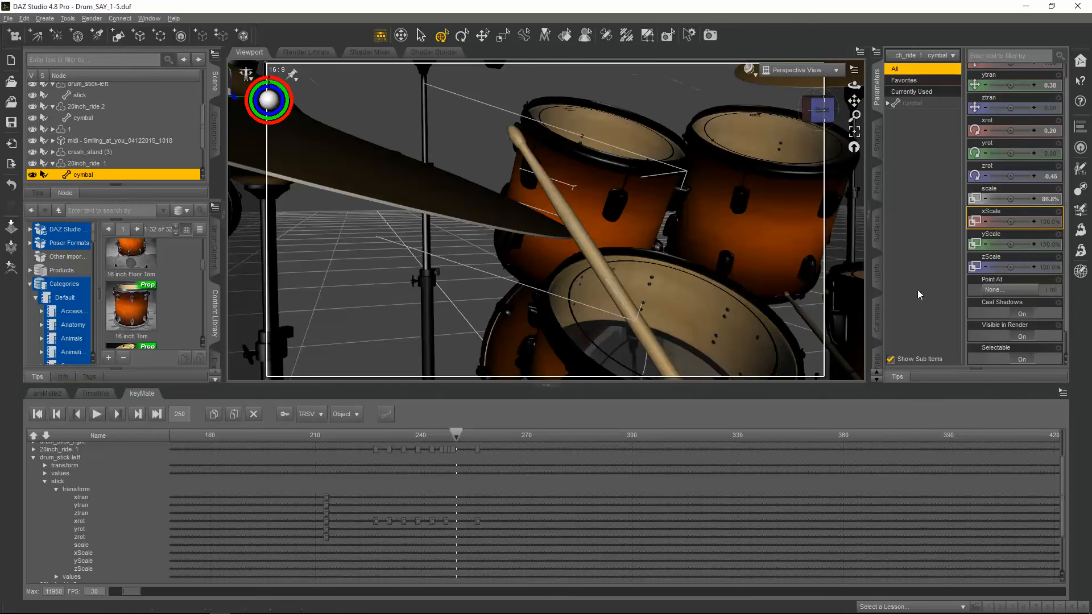
{"action": "left_click_drag", "start_coordinate": [1011, 176], "coordinate": [1021, 176]}
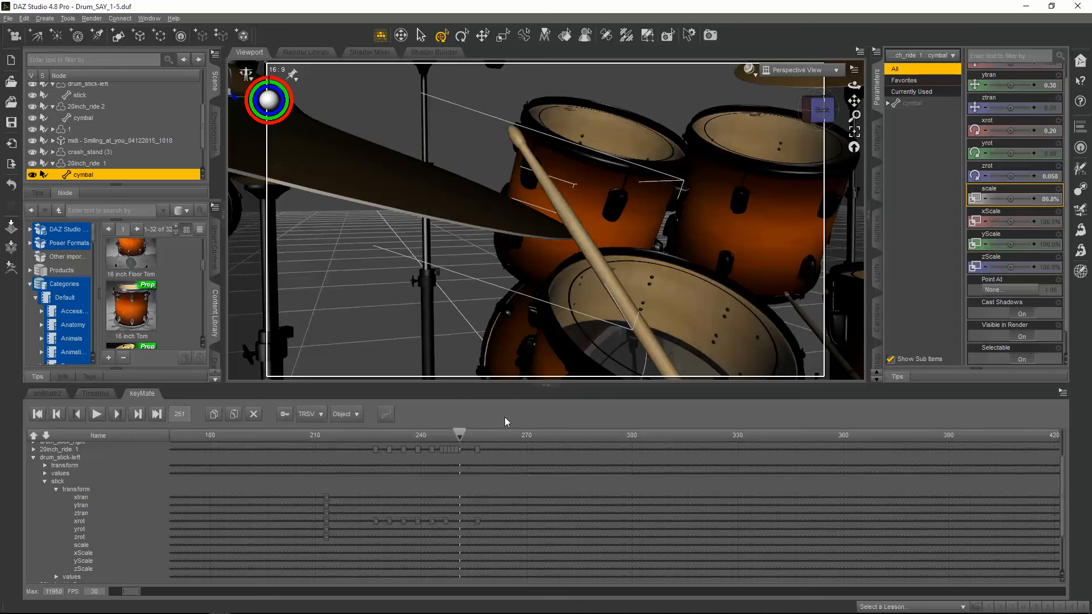
{"action": "left_click_drag", "start_coordinate": [1011, 176], "coordinate": [1003, 176]}
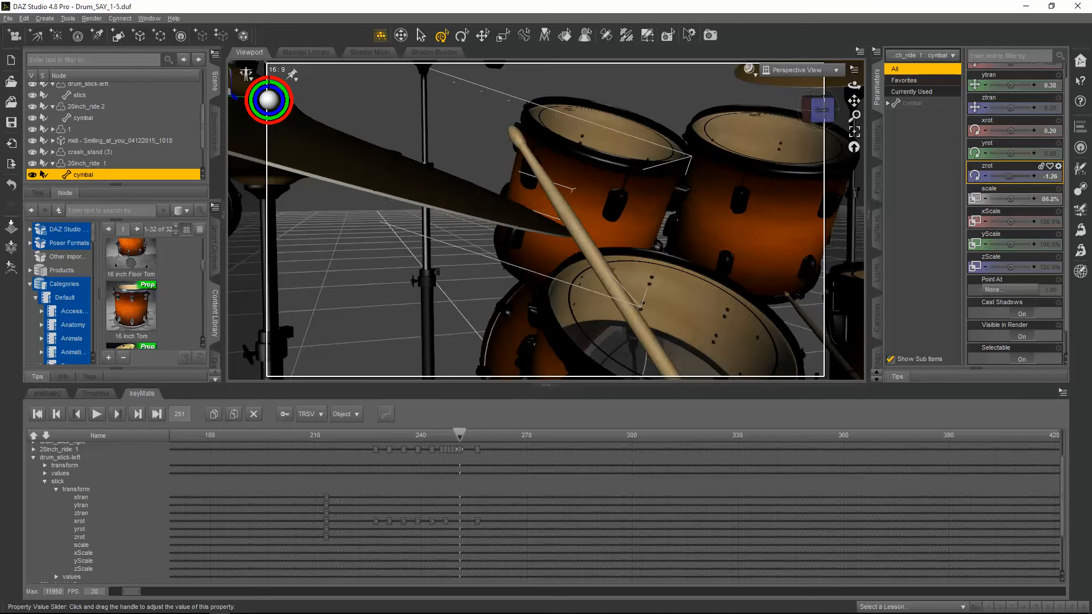
- Set the cymbal's xrot to -0.33 at frame 252, and its xrot to 0.48 and zrot to -0.38 at frame 253
{"action": "left_click_drag", "start_coordinate": [459, 435], "coordinate": [460, 435]}
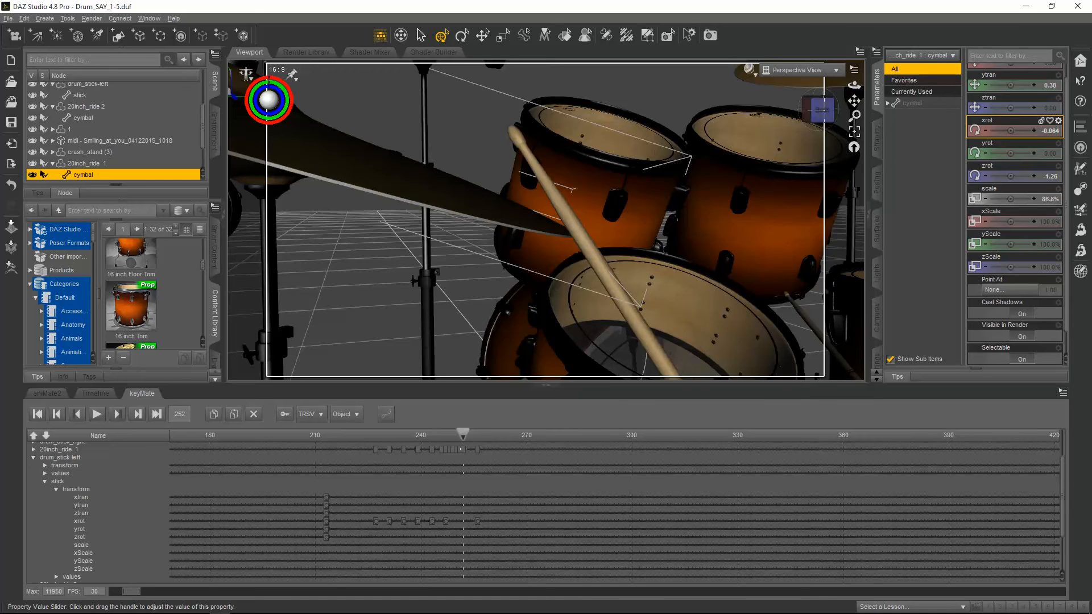
{"action": "left_click_drag", "start_coordinate": [1011, 130], "coordinate": [1010, 130]}
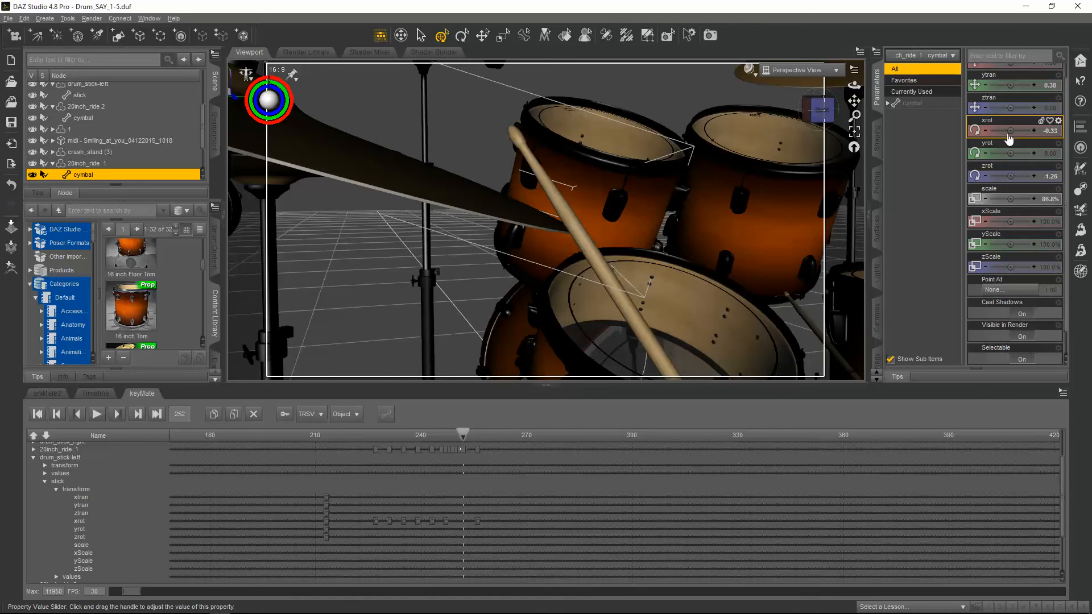
{"action": "left_click", "coordinate": [465, 434]}
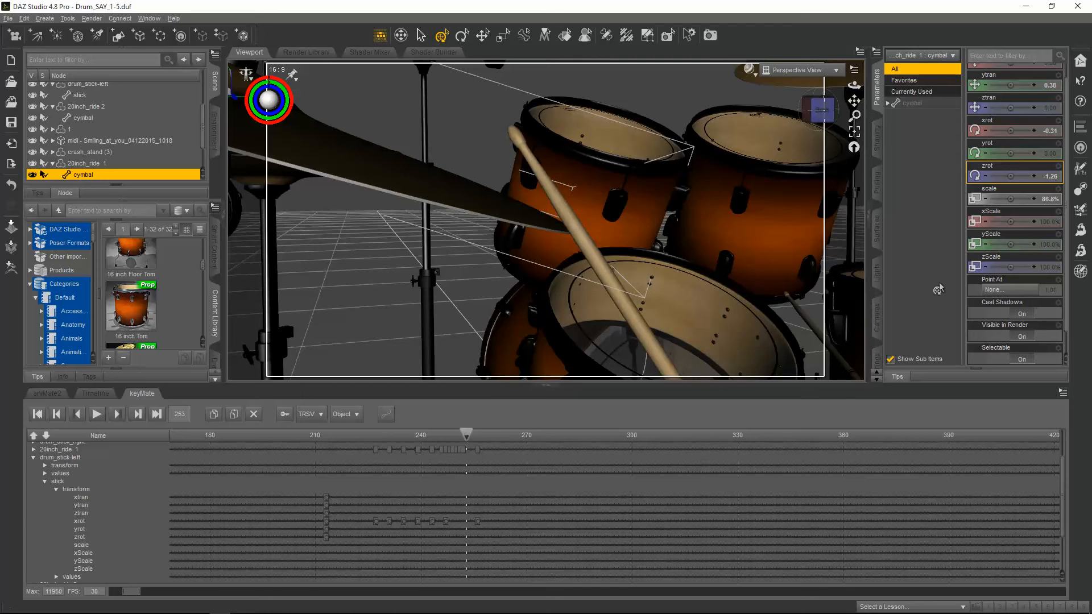
{"action": "mouse_move", "coordinate": [1012, 131]}
{"action": "left_mouse_down"}
{"action": "mouse_move", "coordinate": [994, 131]}
{"action": "mouse_move", "coordinate": [1024, 131]}
{"action": "left_mouse_up"}
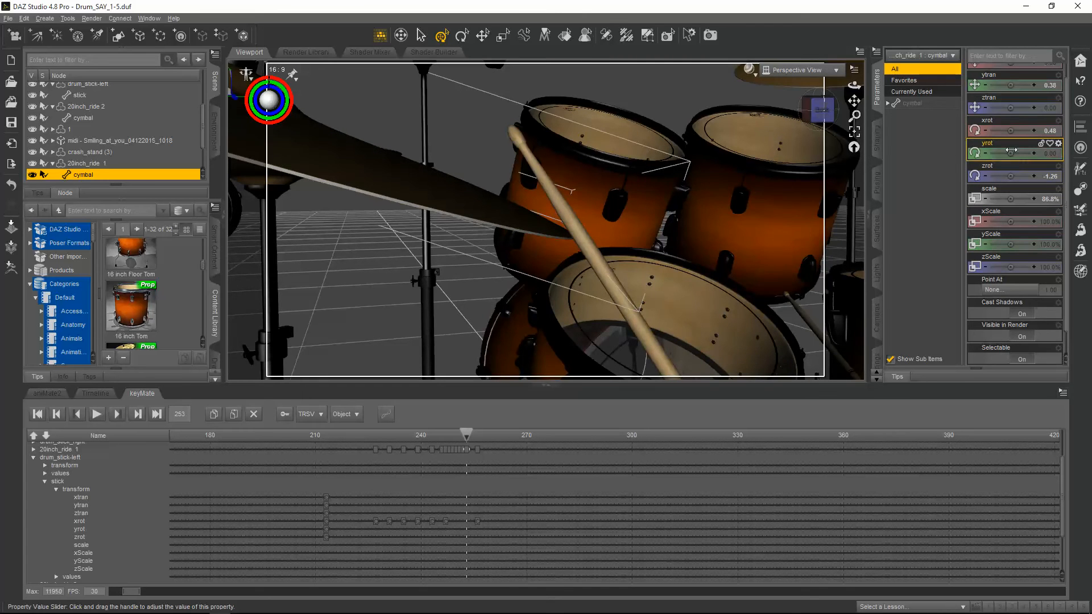
{"action": "left_click_drag", "start_coordinate": [1011, 176], "coordinate": [1035, 176]}
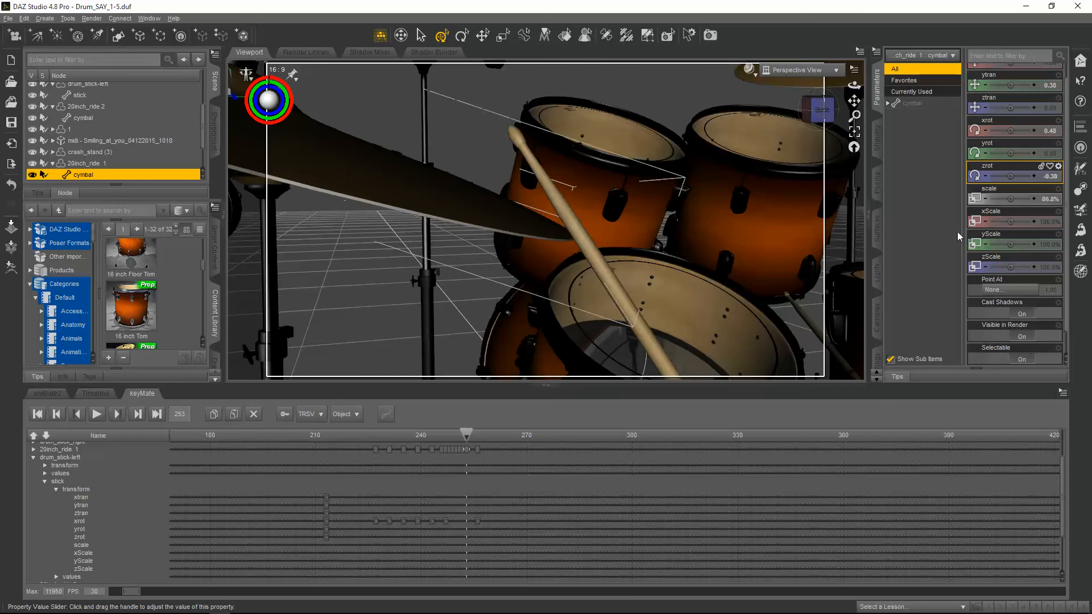
- Set the cymbal's zrot to -1.63 at frame 254, and its zrot to -2.54 and xrot to 0.26 at frame 255
{"action": "left_click", "coordinate": [469, 433]}
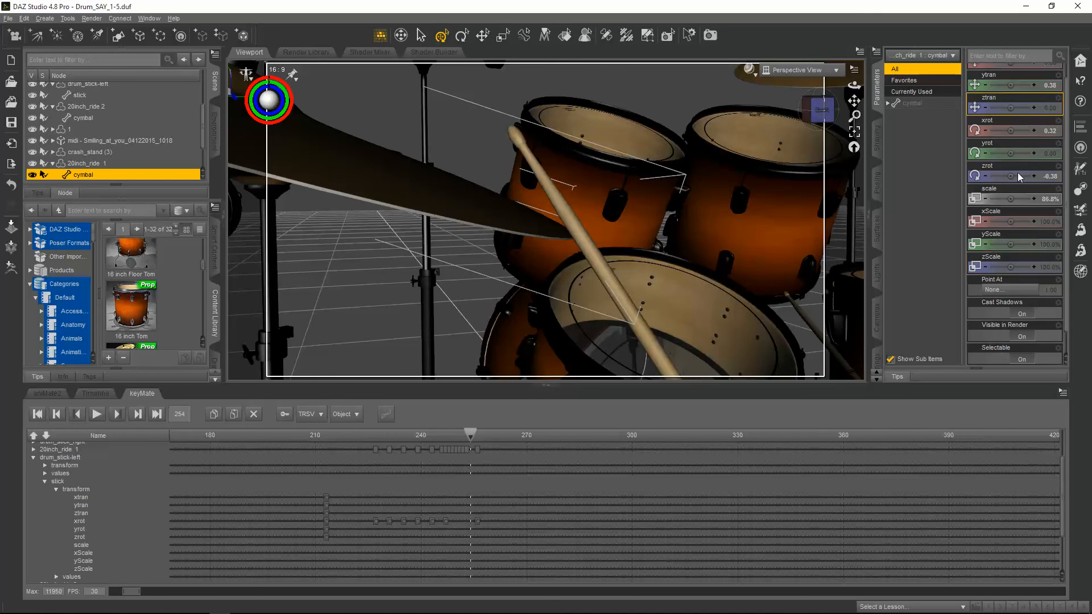
{"action": "left_click_drag", "start_coordinate": [1047, 176], "coordinate": [1024, 176]}
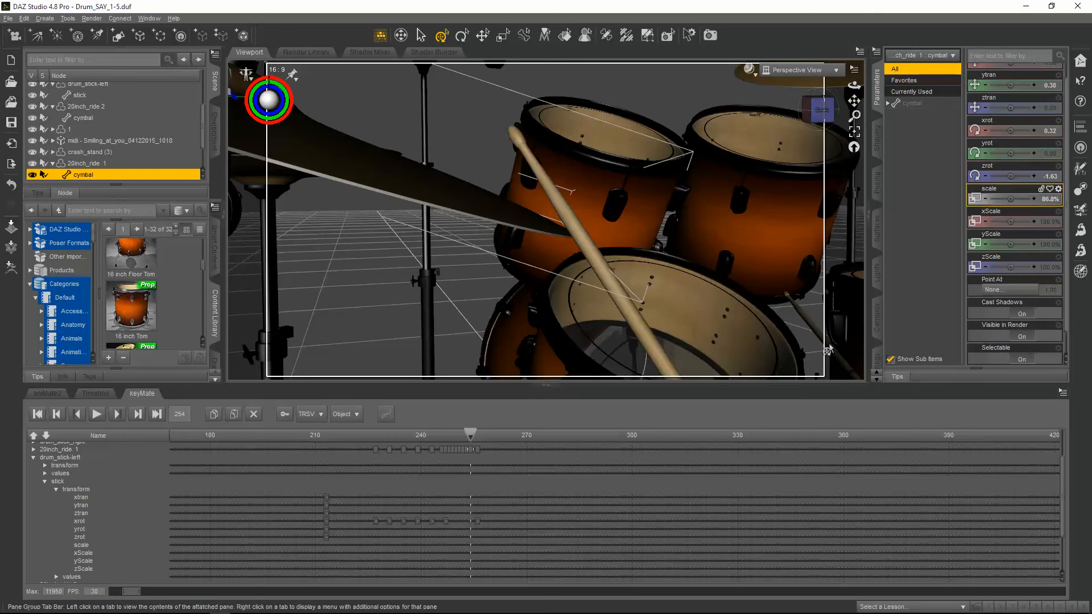
{"action": "left_click_drag", "start_coordinate": [469, 433], "coordinate": [473, 433]}
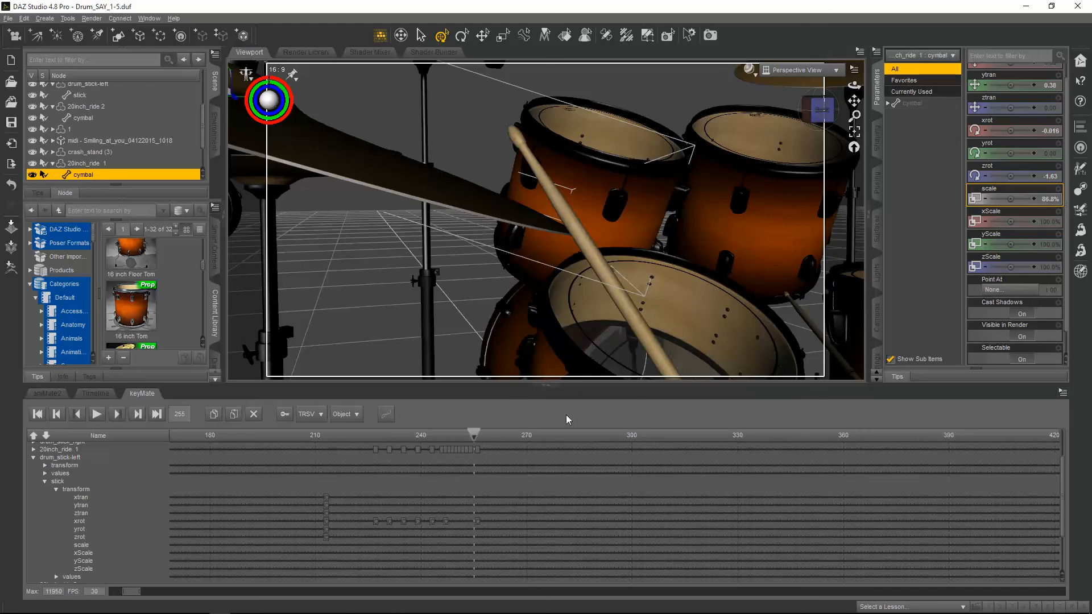
{"action": "left_click_drag", "start_coordinate": [1010, 176], "coordinate": [1004, 176]}
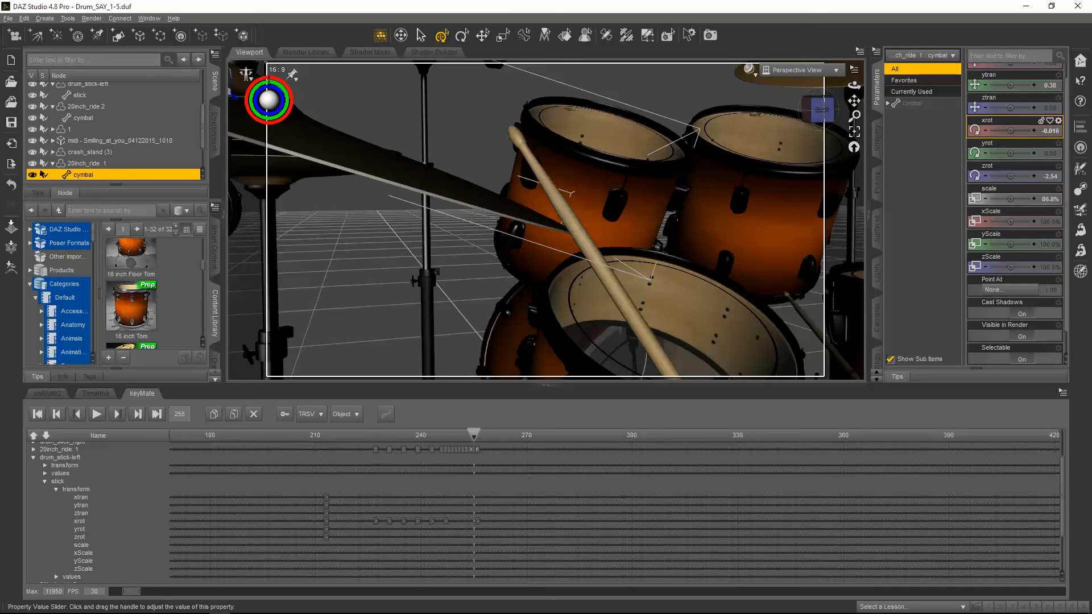
{"action": "left_click_drag", "start_coordinate": [1010, 130], "coordinate": [1024, 130]}
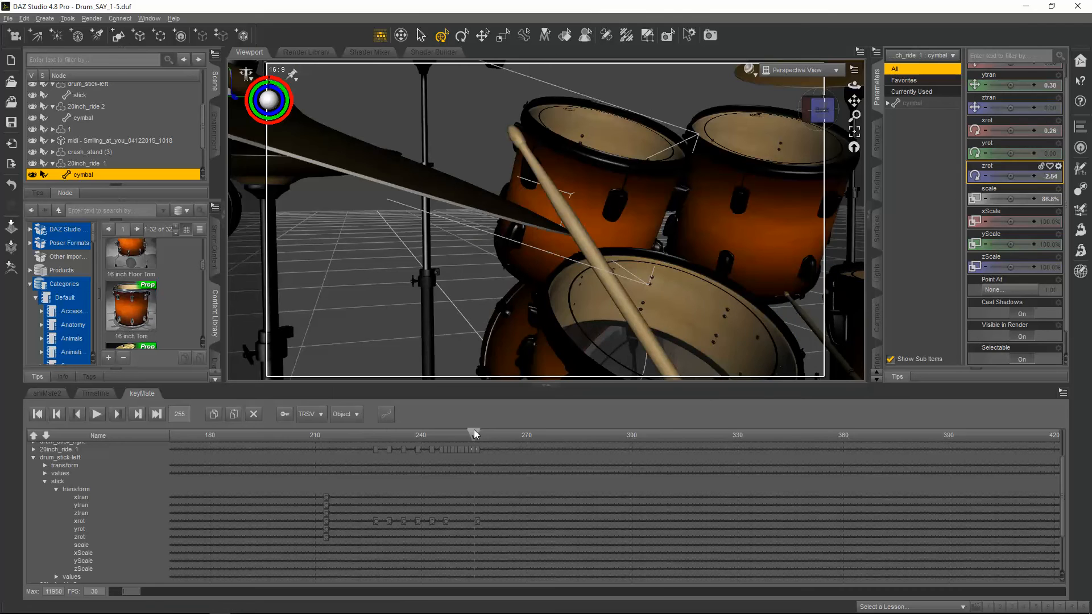
- Return to the first hit and set the cymbal's xrot to 1.37 and zrot to 2.51 at frame 228
{"action": "left_click_drag", "start_coordinate": [474, 433], "coordinate": [375, 450]}
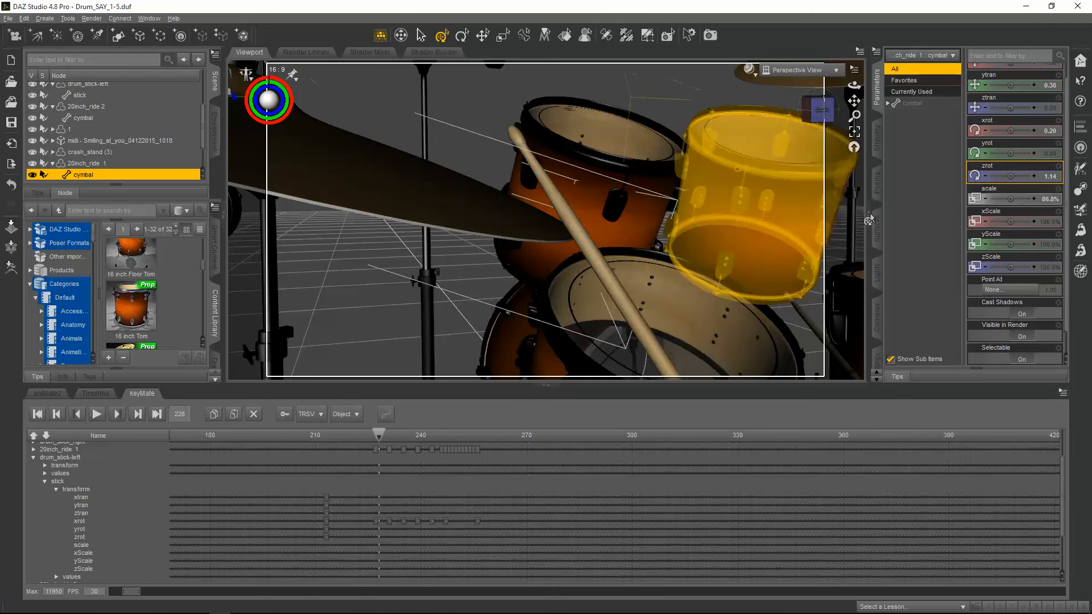
{"action": "left_click_drag", "start_coordinate": [1012, 130], "coordinate": [1011, 130]}
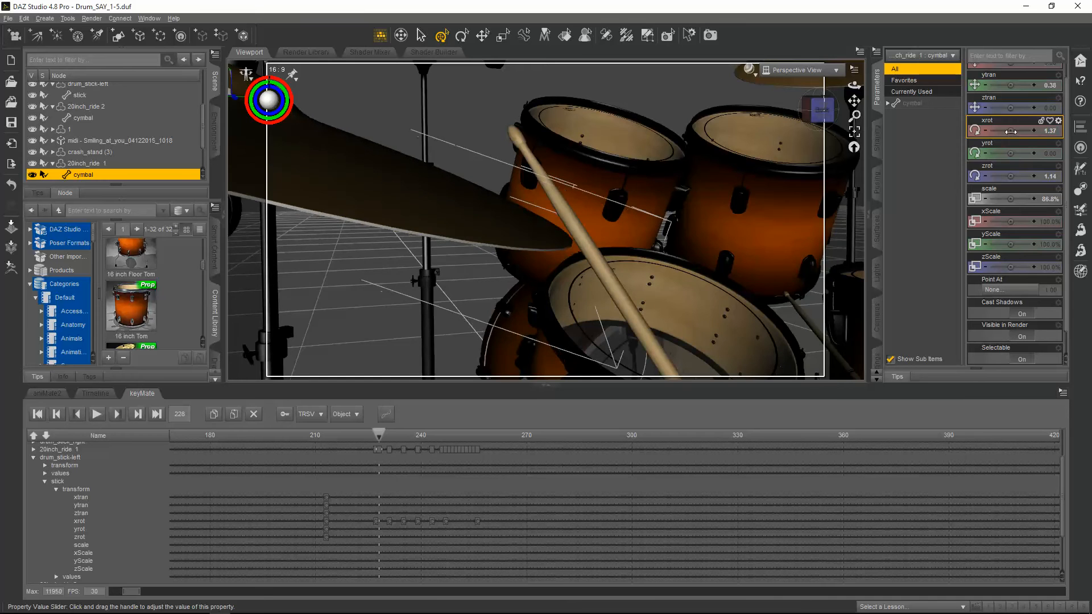
{"action": "left_click_drag", "start_coordinate": [1010, 175], "coordinate": [1013, 176]}
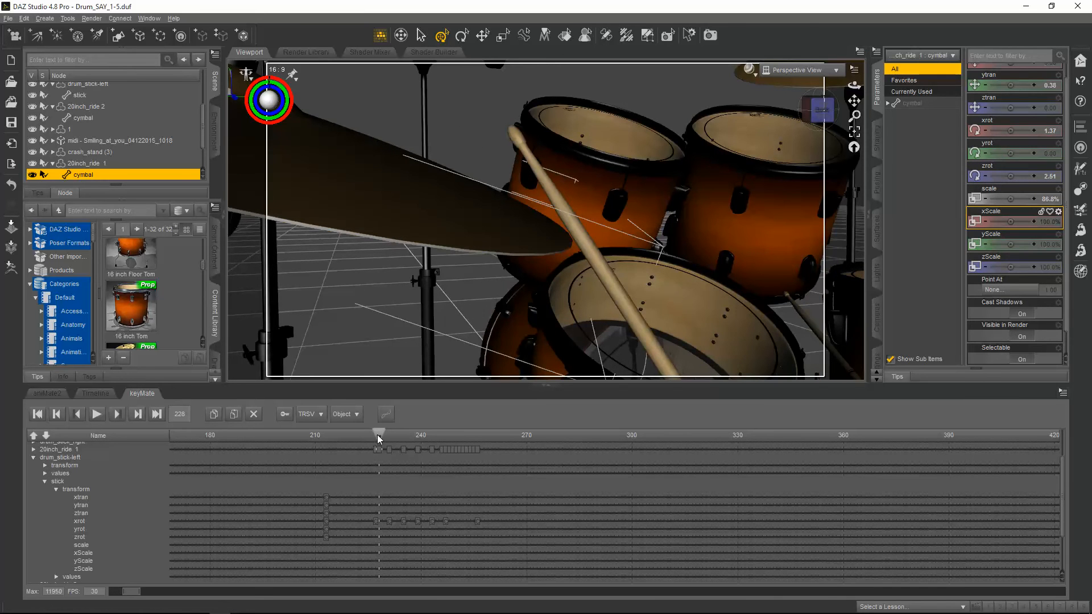
- Lower the cymbal's zrot at frame 229 and set it to -0.024 at frame 230
{"action": "left_click_drag", "start_coordinate": [377, 434], "coordinate": [381, 433]}
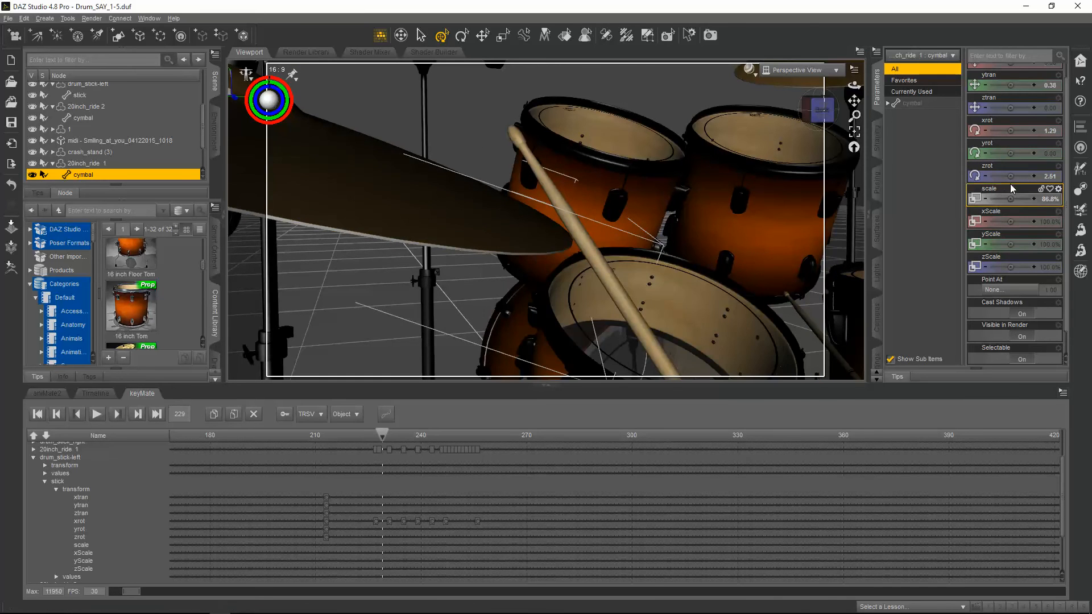
{"action": "left_click_drag", "start_coordinate": [1011, 176], "coordinate": [1006, 176]}
{"action": "left_click_drag", "start_coordinate": [383, 437], "coordinate": [385, 435]}
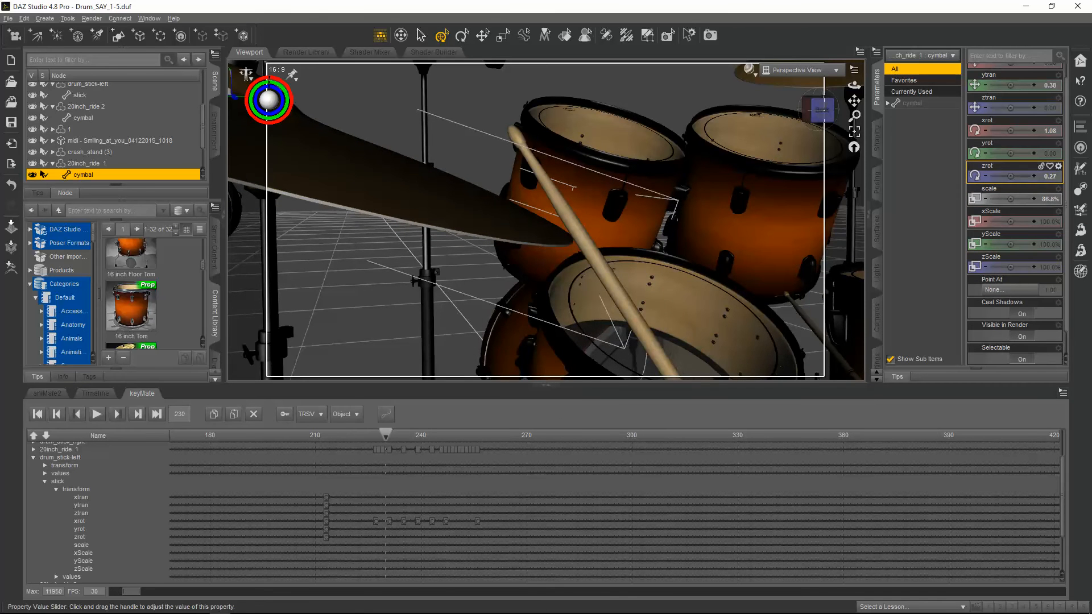
{"action": "left_click_drag", "start_coordinate": [1010, 176], "coordinate": [1009, 175]}
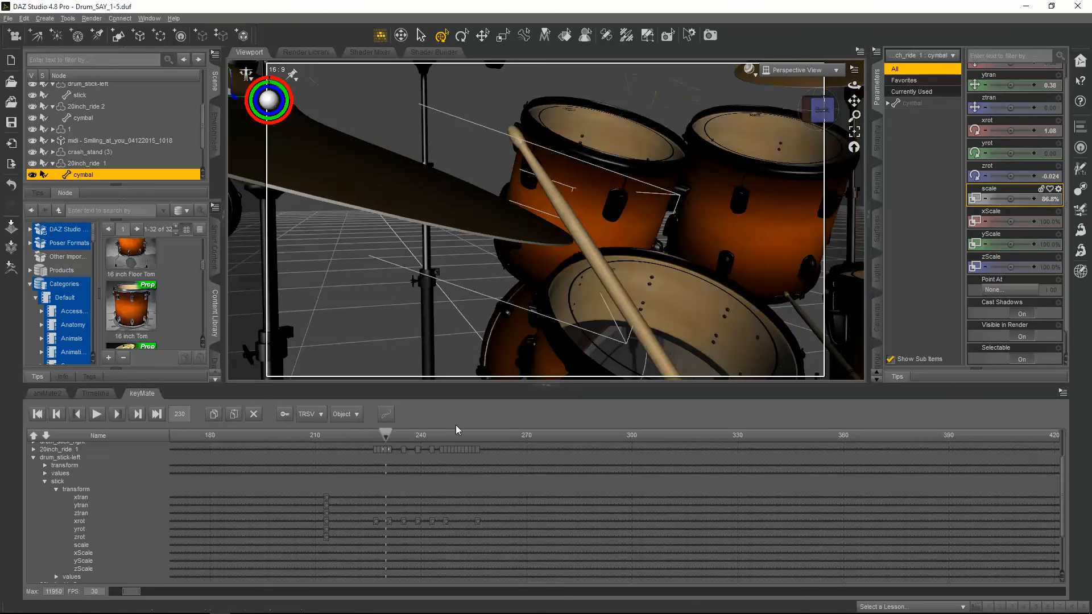
- Set the cymbal's xrot to 0.97 at frame 232, 1.15 at frame 233 and 1.01 at frame 234, with yrot 1.68 at frame 234
{"action": "left_click_drag", "start_coordinate": [385, 435], "coordinate": [391, 436]}
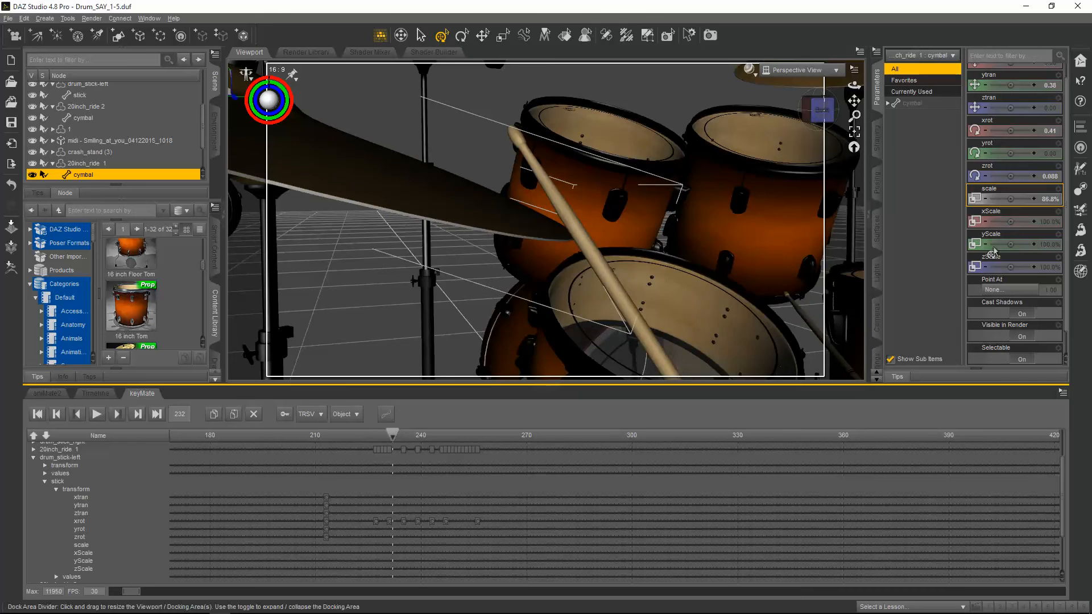
{"action": "left_click_drag", "start_coordinate": [1011, 130], "coordinate": [1011, 130]}
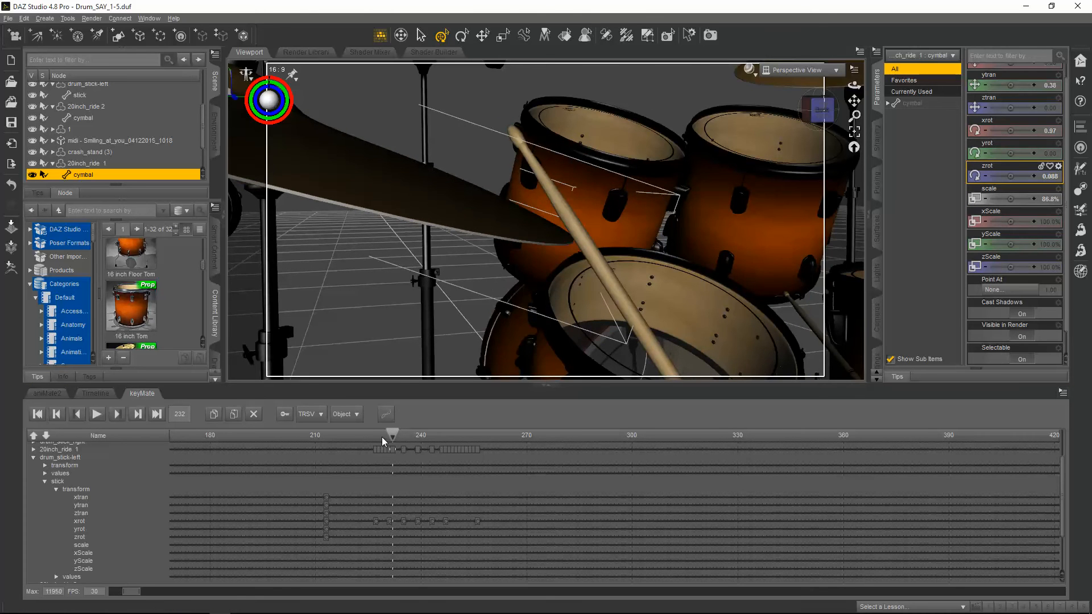
{"action": "left_click_drag", "start_coordinate": [392, 431], "coordinate": [394, 431]}
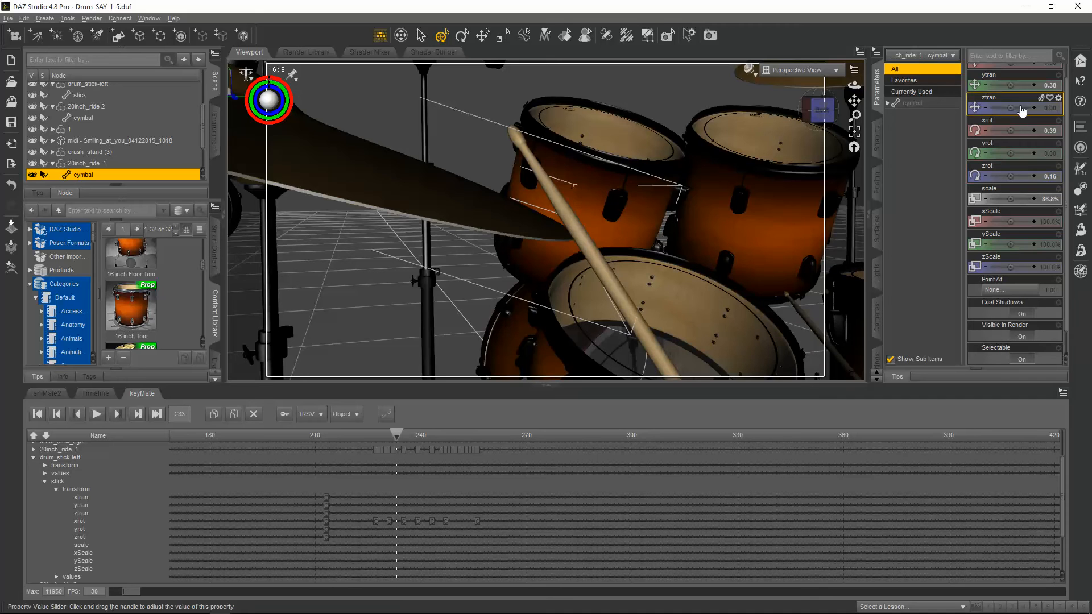
{"action": "left_click_drag", "start_coordinate": [1011, 131], "coordinate": [1017, 130]}
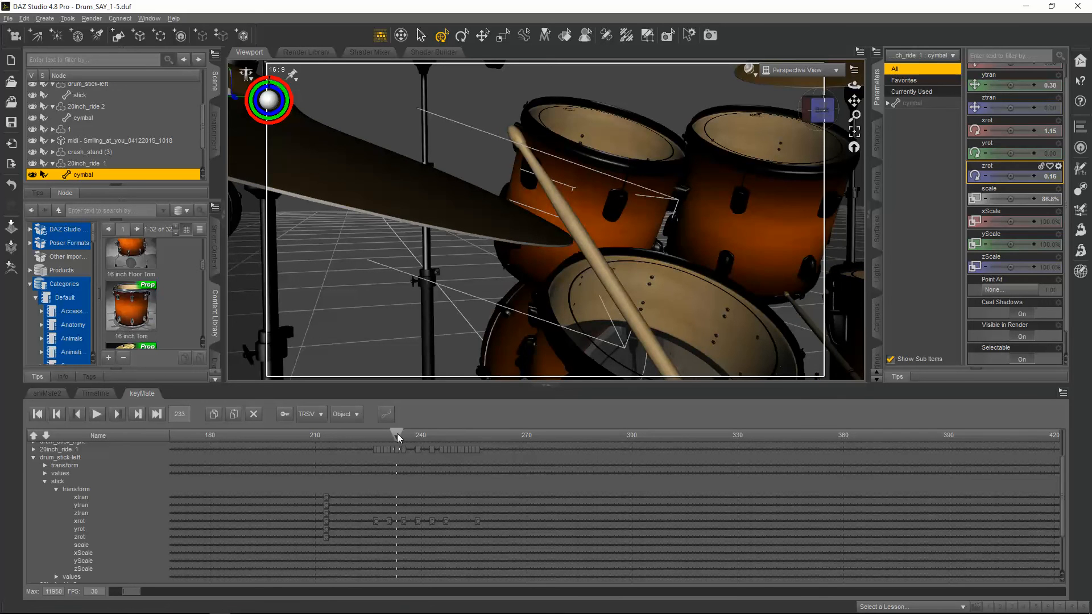
{"action": "left_click_drag", "start_coordinate": [397, 434], "coordinate": [400, 433]}
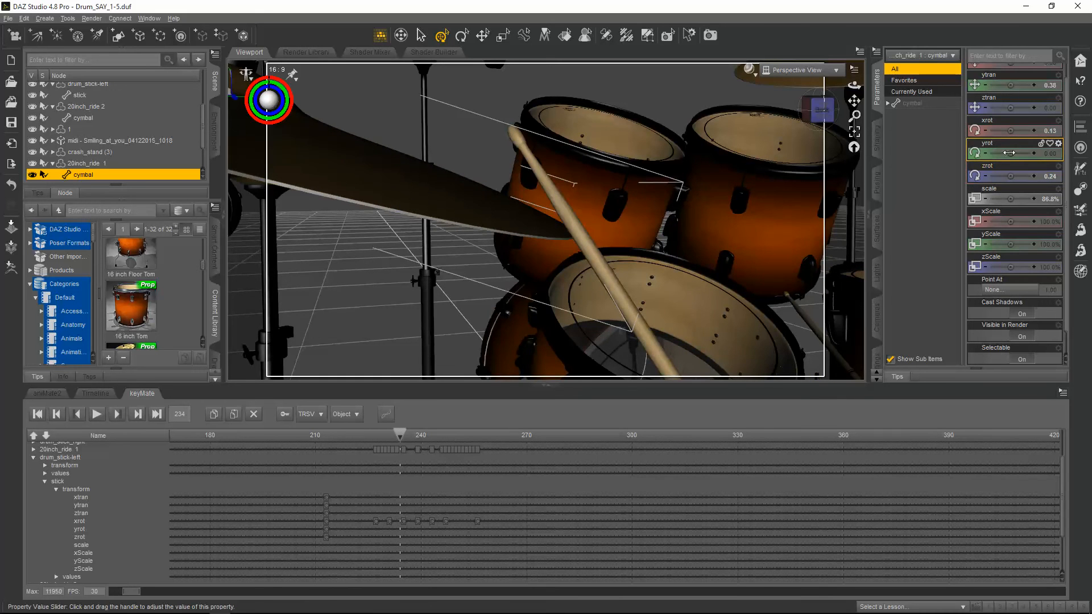
{"action": "left_click_drag", "start_coordinate": [1011, 153], "coordinate": [1013, 130]}
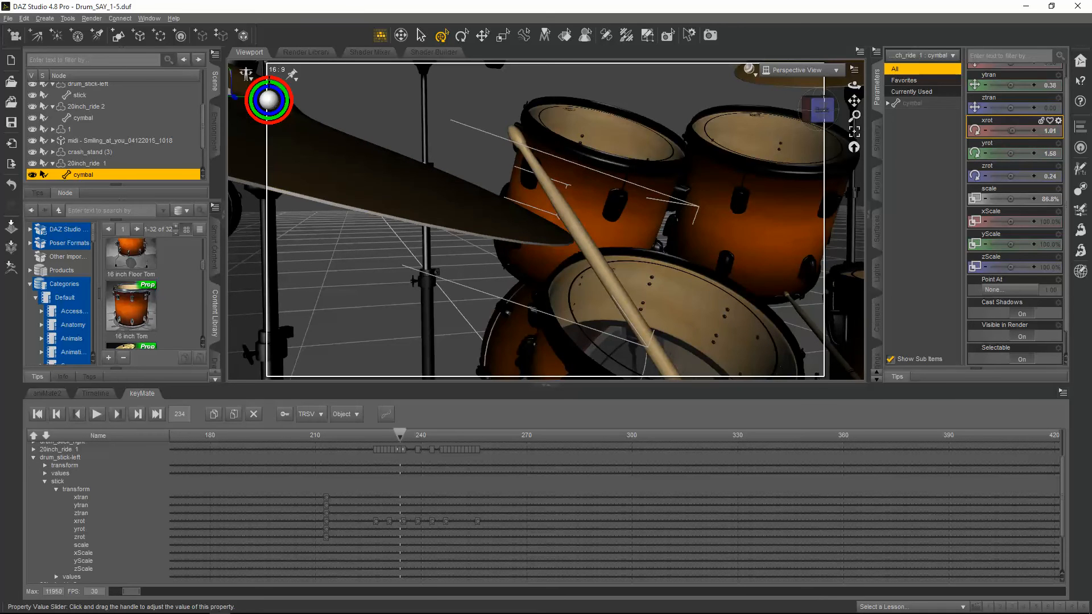
- Vary the cymbal's zrot: -0.070 at frame 236, -0.70 at frame 237 and 0.32 at frame 238
{"action": "left_click_drag", "start_coordinate": [398, 436], "coordinate": [405, 435]}
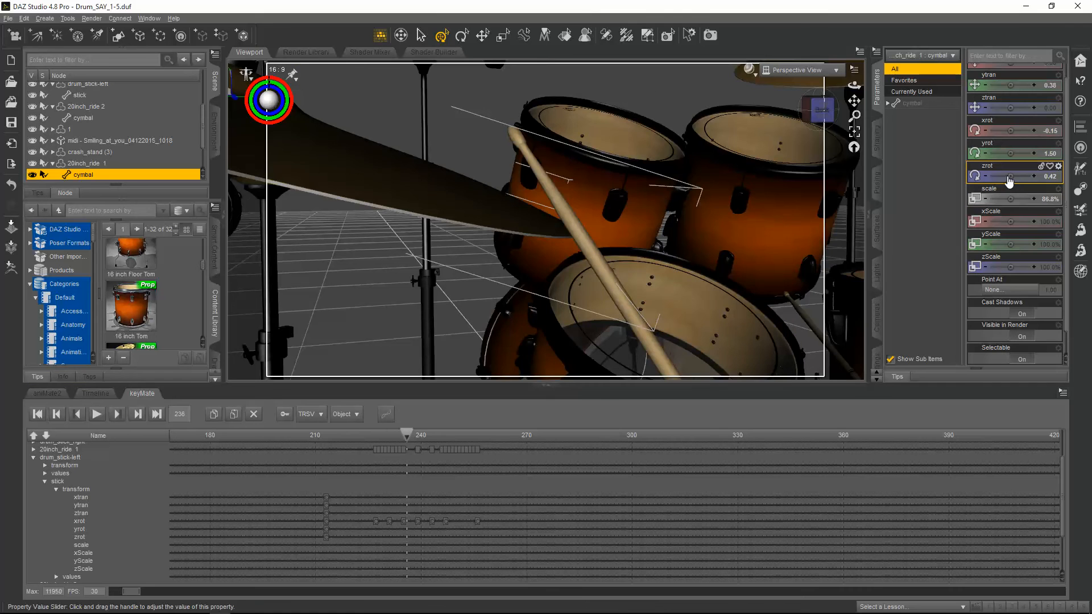
{"action": "left_click_drag", "start_coordinate": [1010, 175], "coordinate": [1007, 176]}
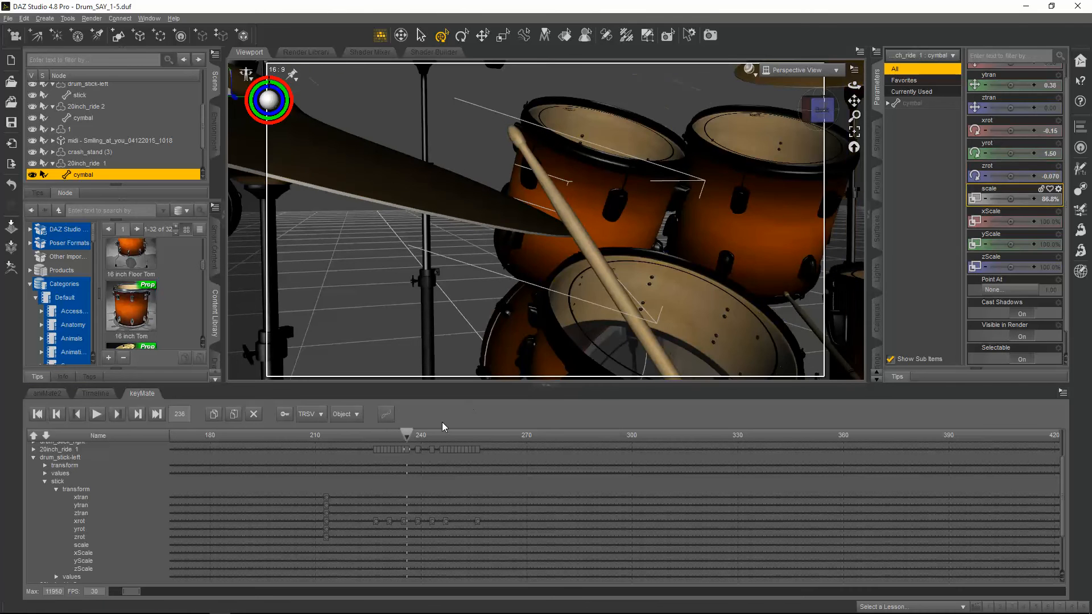
{"action": "left_click_drag", "start_coordinate": [405, 433], "coordinate": [407, 432]}
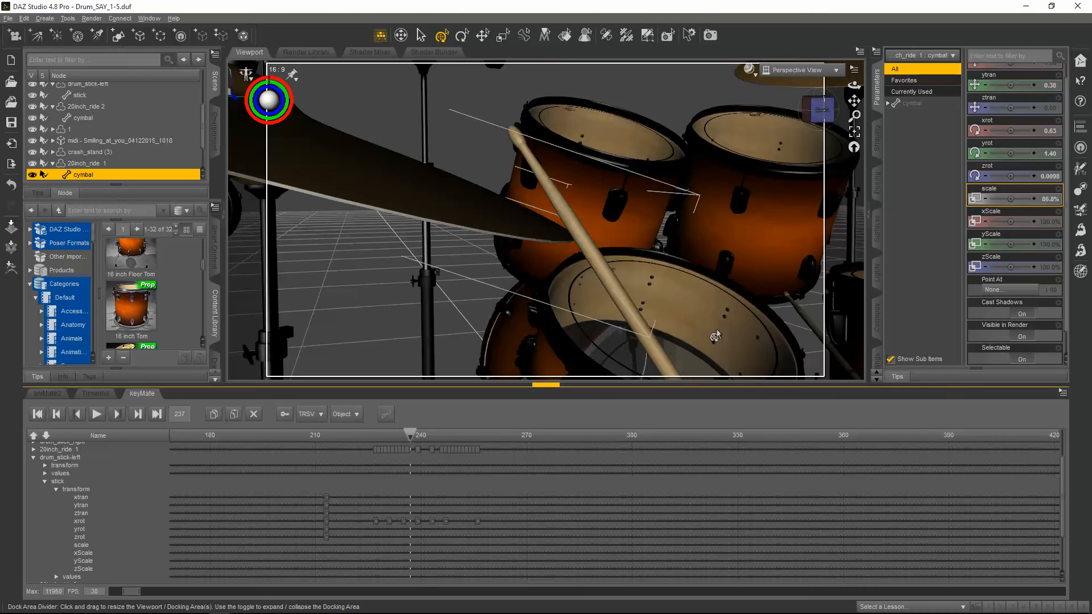
{"action": "left_click_drag", "start_coordinate": [1010, 176], "coordinate": [1006, 176]}
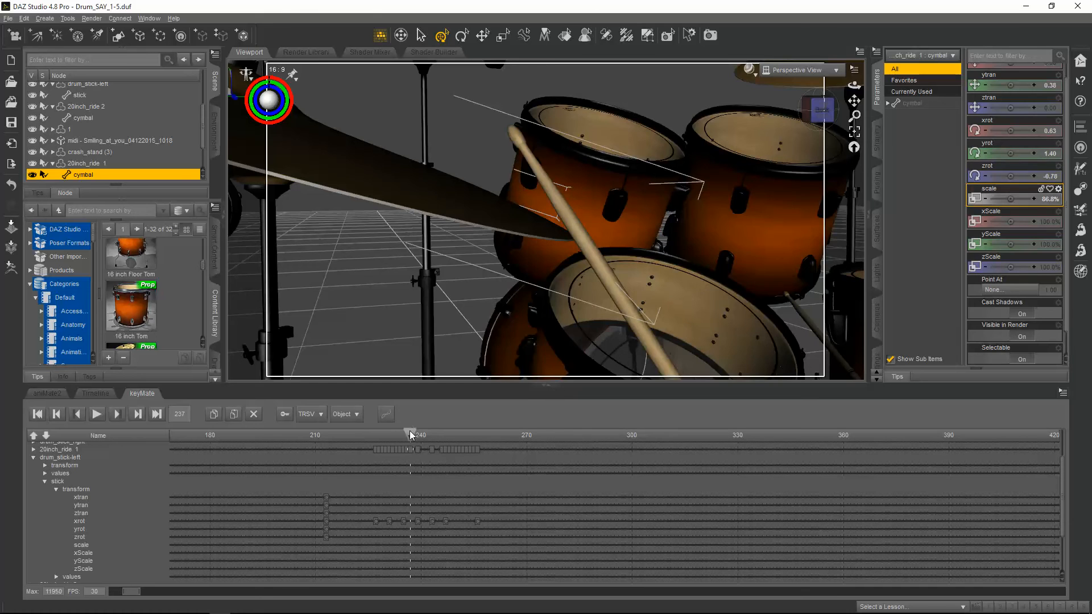
{"action": "left_click_drag", "start_coordinate": [411, 433], "coordinate": [413, 433]}
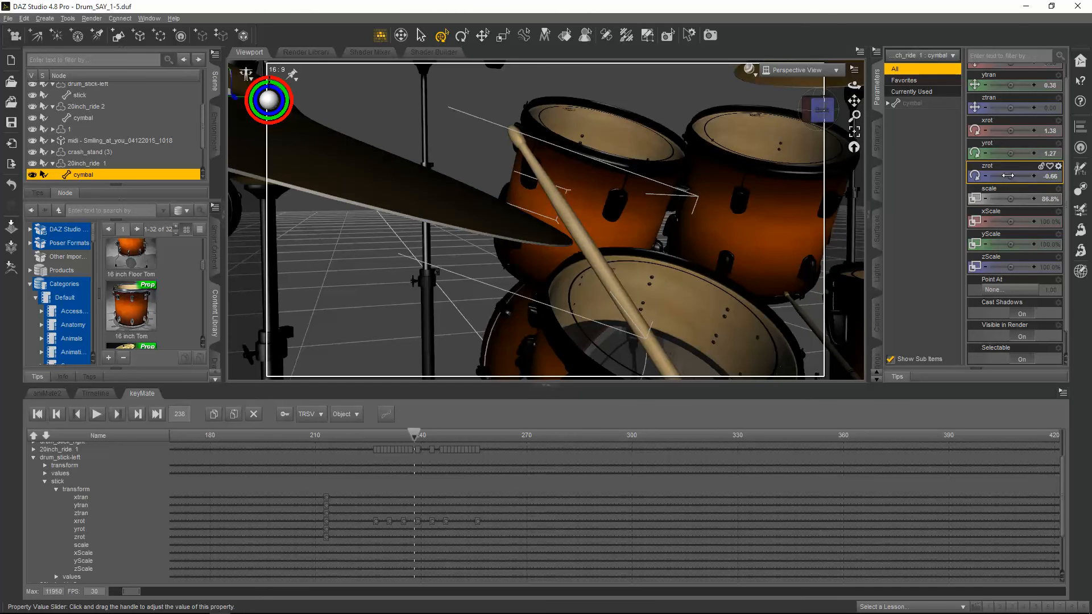
{"action": "left_click_drag", "start_coordinate": [1007, 176], "coordinate": [1013, 175]}
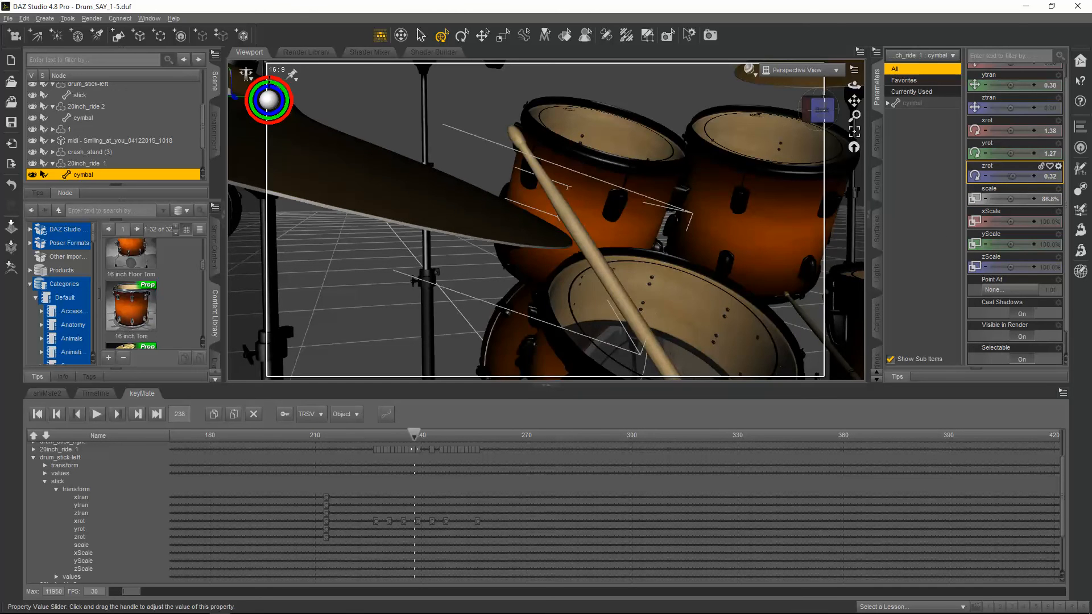
{"action": "left_click", "coordinate": [417, 434]}
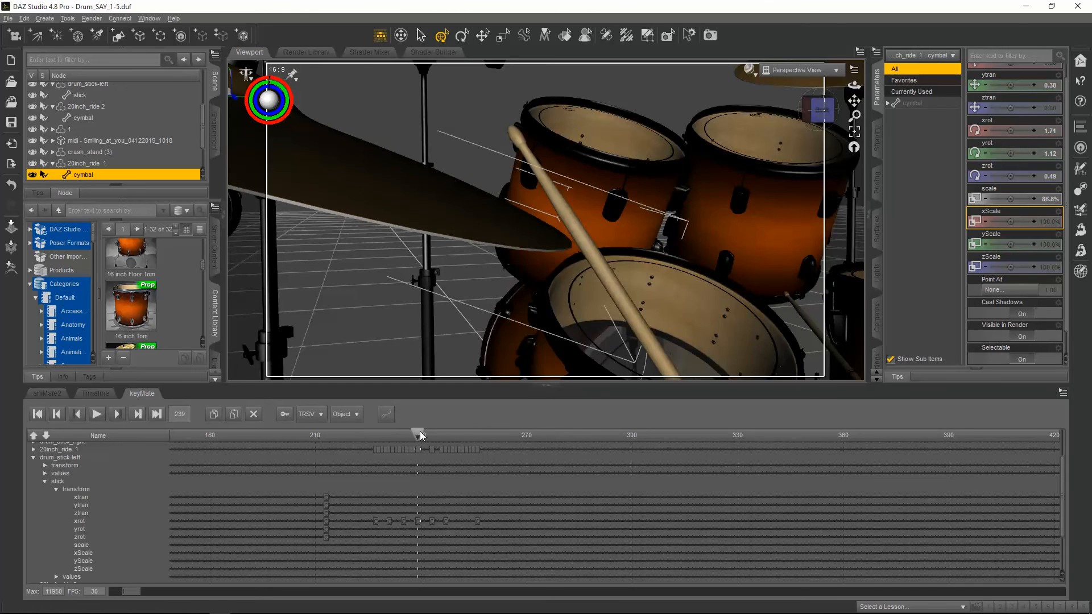
{"action": "left_click", "coordinate": [421, 432]}
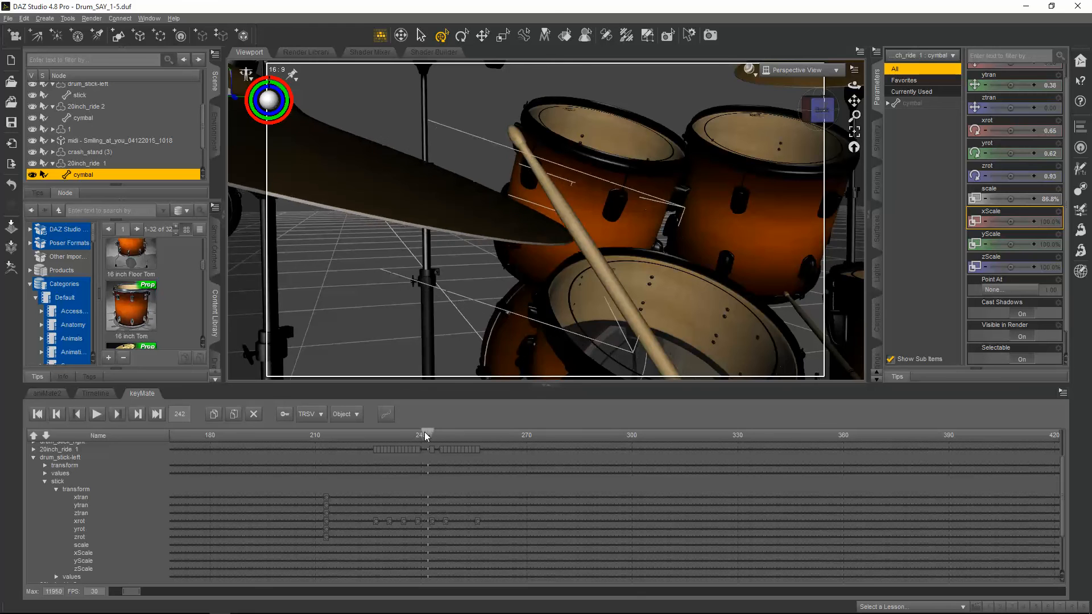
- Set the cymbal's zrot to 0.067 at frame 240, 1.00 at frame 241 and -0.0042 at frame 242
{"action": "left_click_drag", "start_coordinate": [422, 432], "coordinate": [421, 433]}
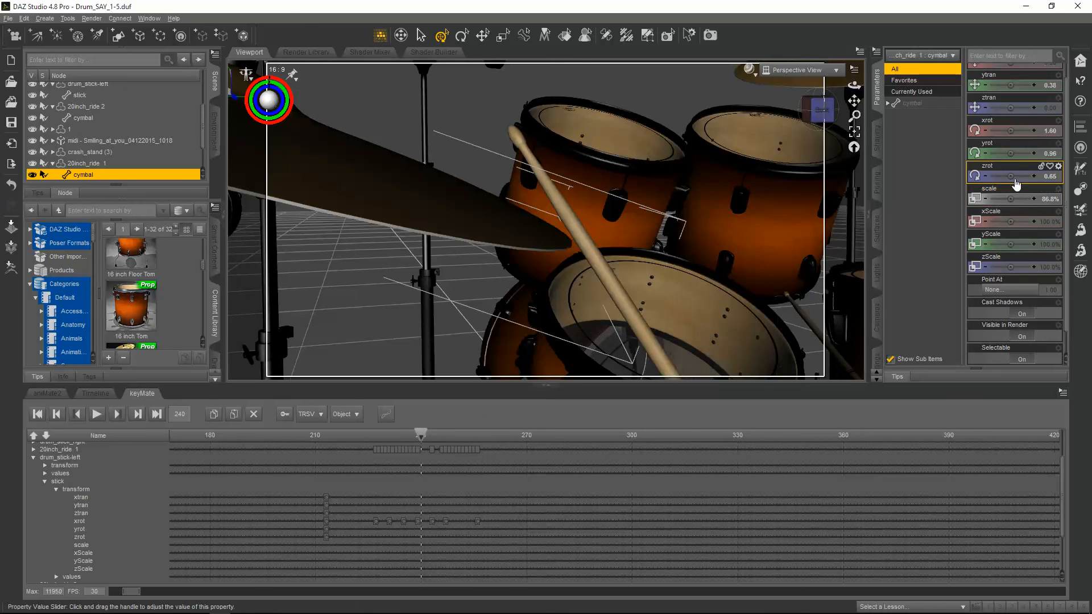
{"action": "left_click_drag", "start_coordinate": [1010, 176], "coordinate": [1006, 176]}
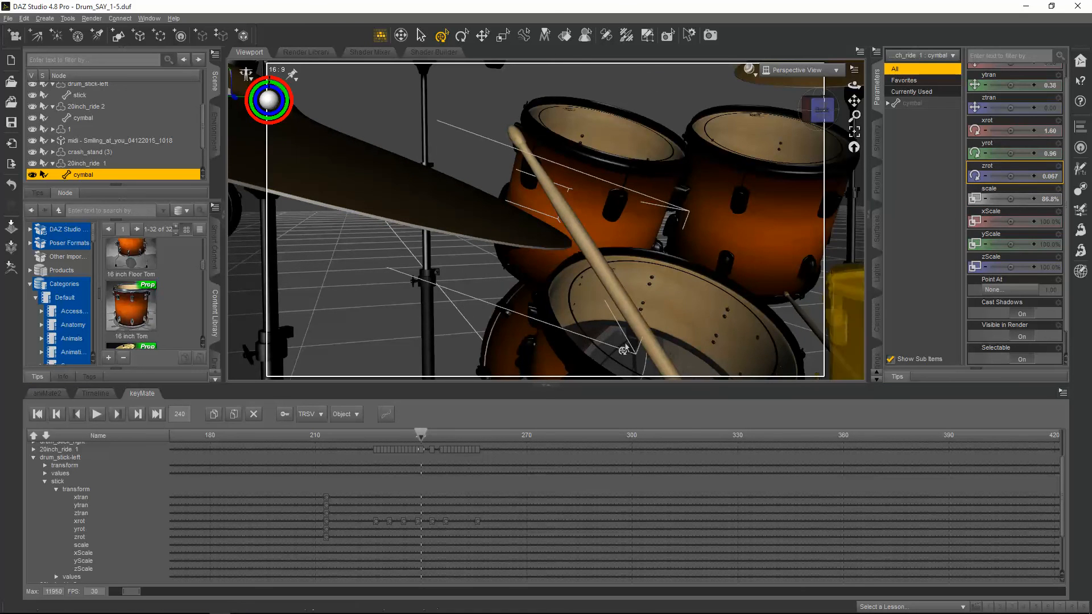
{"action": "left_click", "coordinate": [422, 433]}
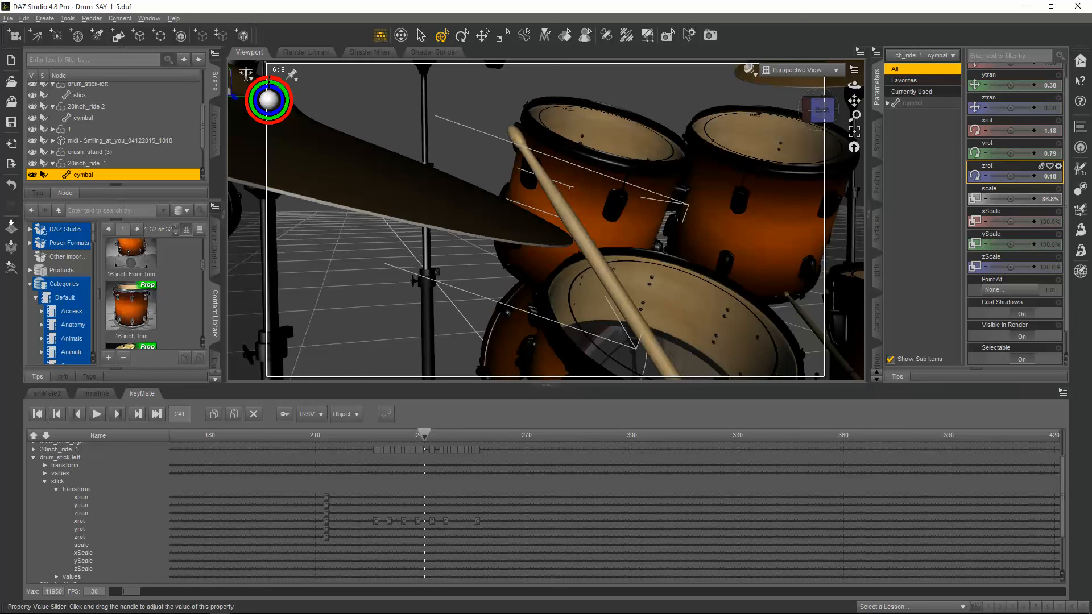
{"action": "left_click_drag", "start_coordinate": [1010, 176], "coordinate": [1014, 177]}
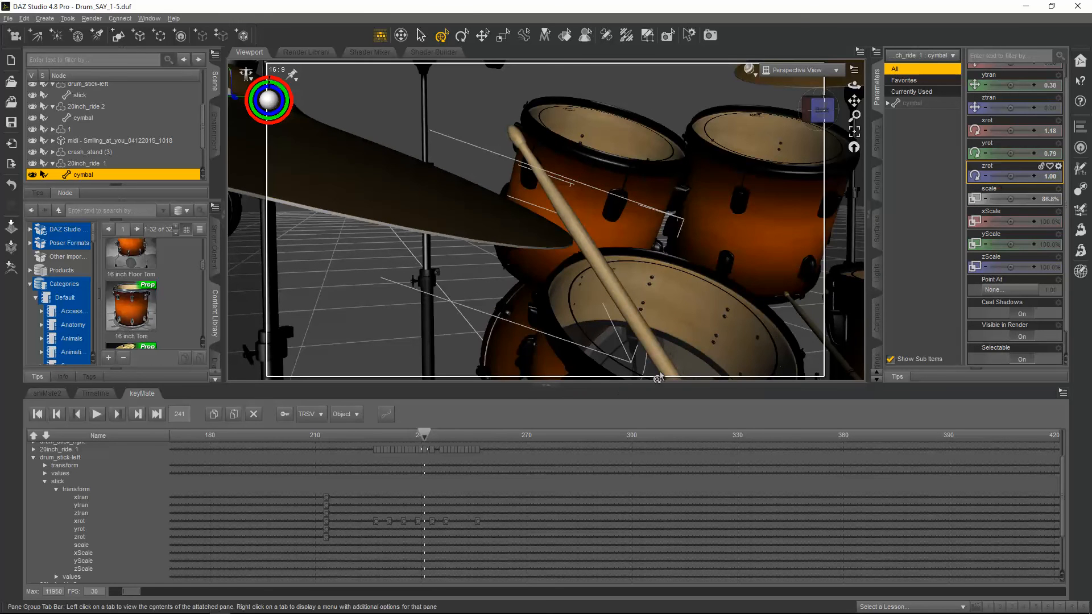
{"action": "left_click_drag", "start_coordinate": [423, 436], "coordinate": [427, 435]}
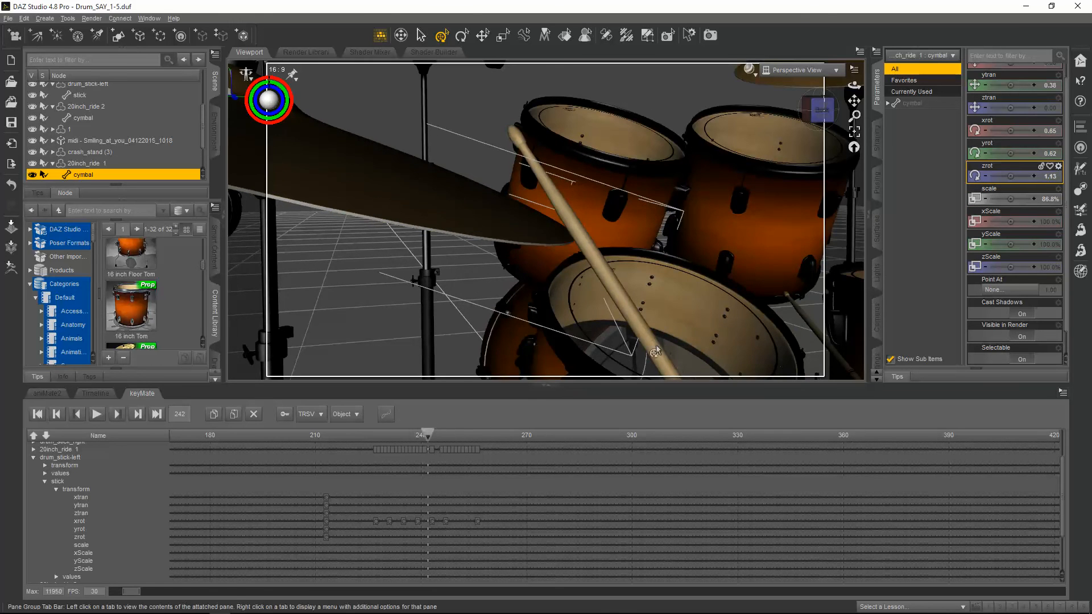
{"action": "left_click_drag", "start_coordinate": [1011, 177], "coordinate": [1001, 177]}
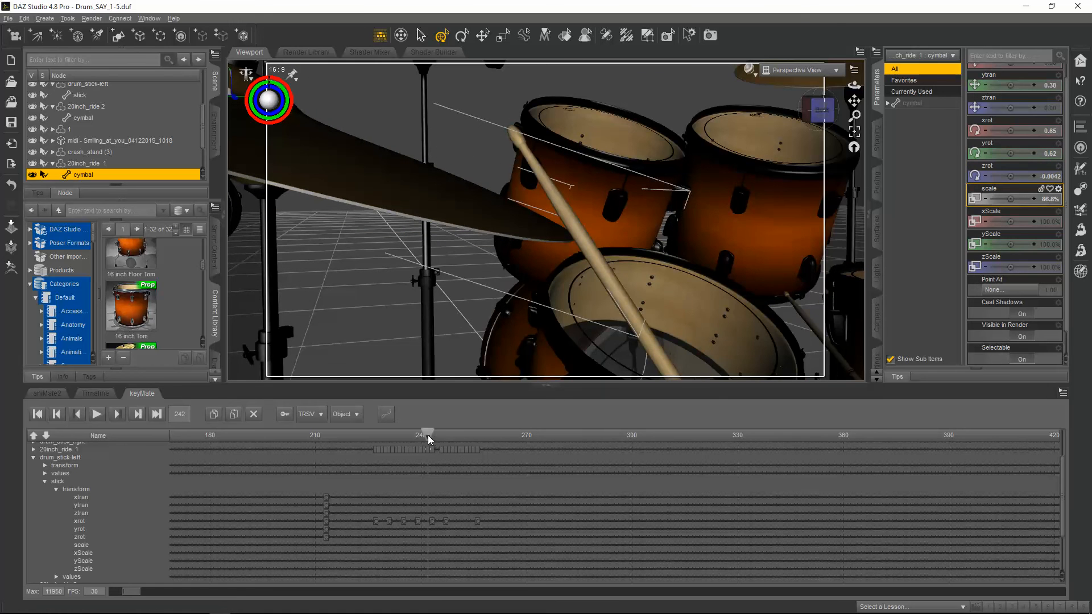
- Raise the cymbal's xrot at frame 244 and set it to 1.36 at frame 245
{"action": "left_click_drag", "start_coordinate": [427, 435], "coordinate": [436, 434]}
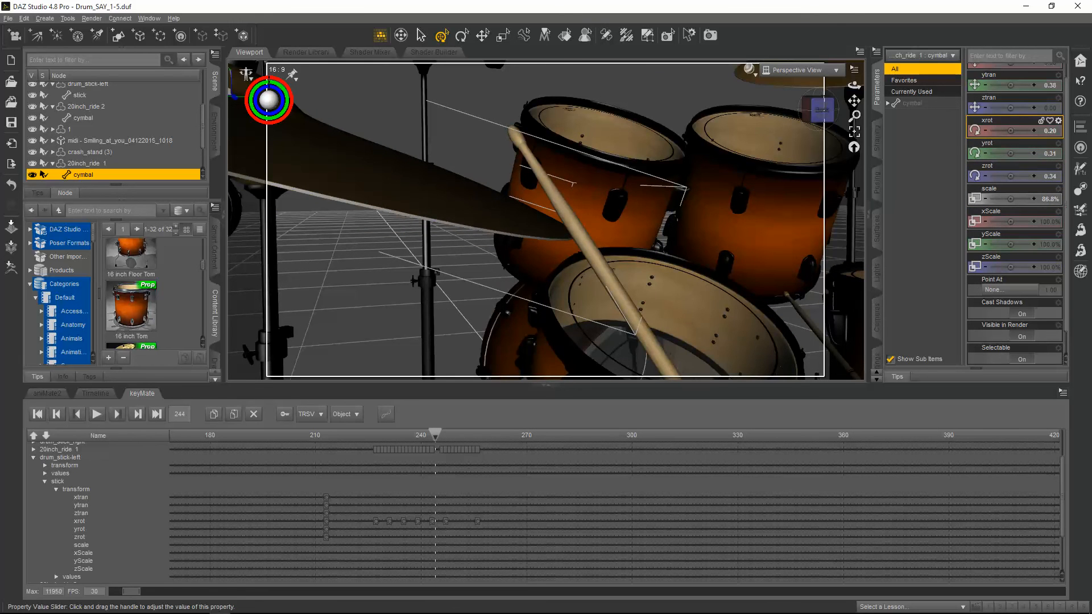
{"action": "left_click_drag", "start_coordinate": [1011, 130], "coordinate": [1012, 131]}
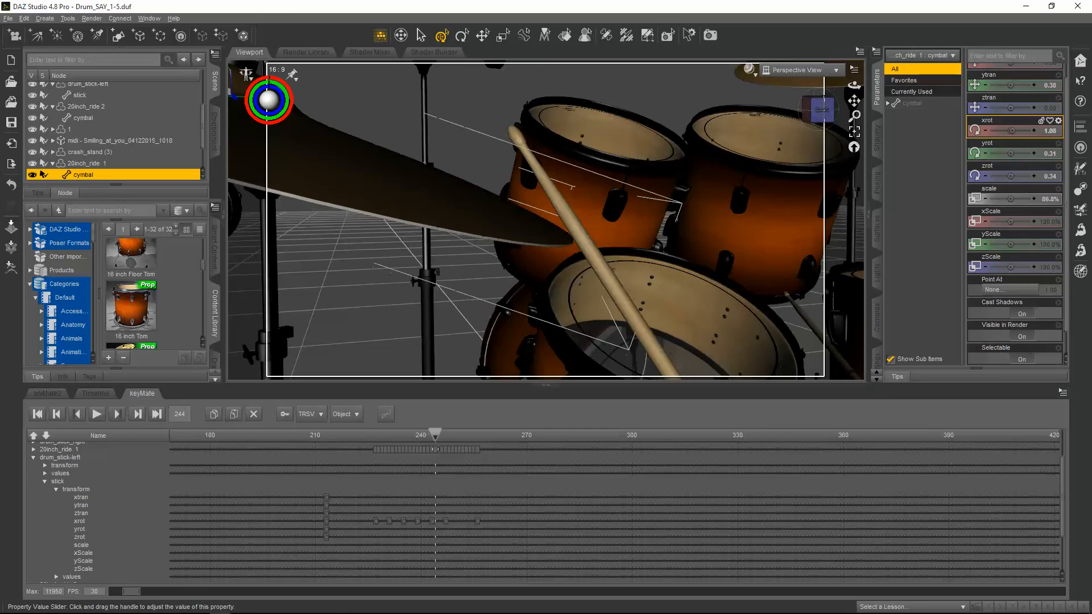
{"action": "left_click_drag", "start_coordinate": [436, 435], "coordinate": [438, 435]}
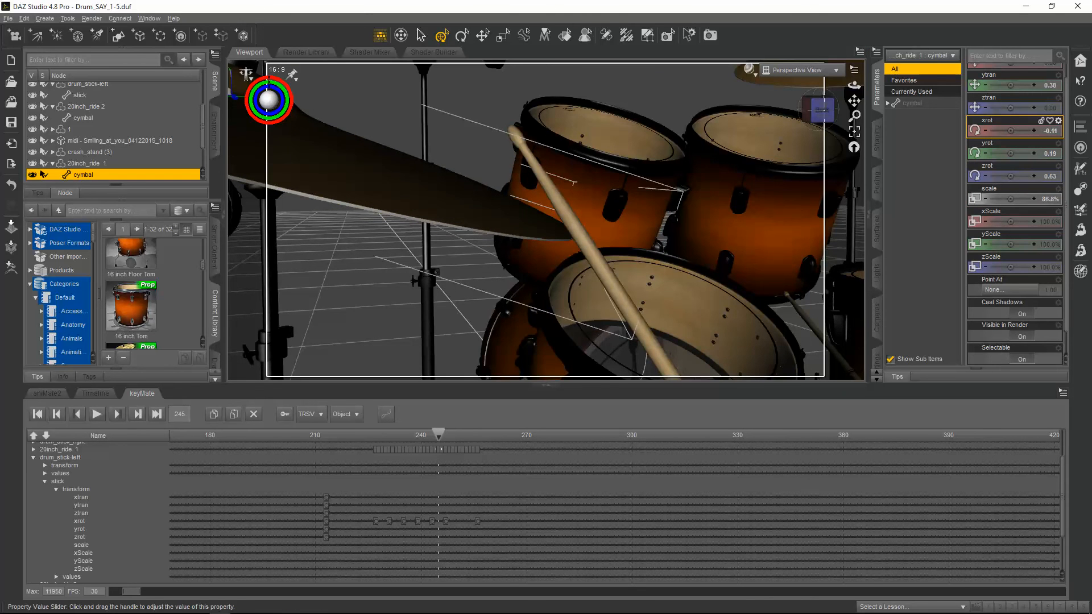
{"action": "left_click_drag", "start_coordinate": [1010, 131], "coordinate": [1012, 131]}
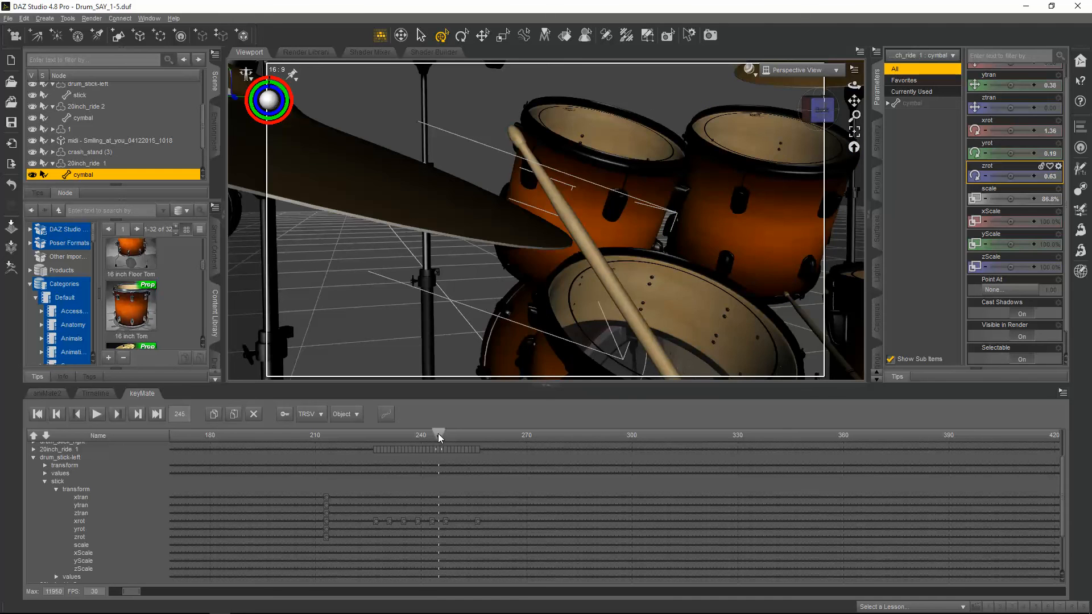
- Play back the first cymbal hit several times from just before the strike to check the wobble
{"action": "left_click_drag", "start_coordinate": [438, 433], "coordinate": [353, 465]}
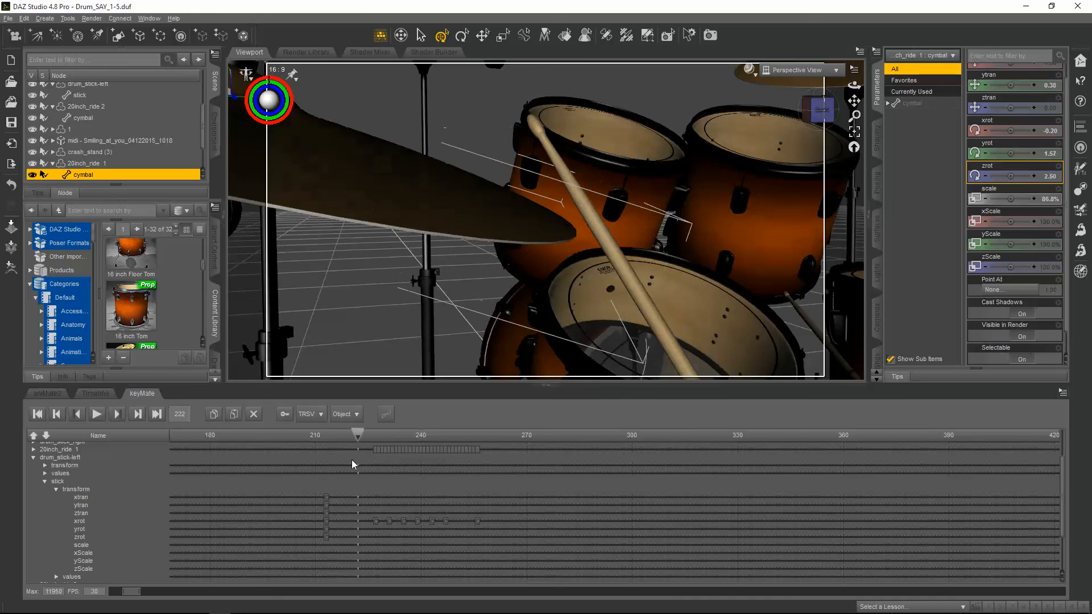
{"action": "left_click", "coordinate": [97, 415]}
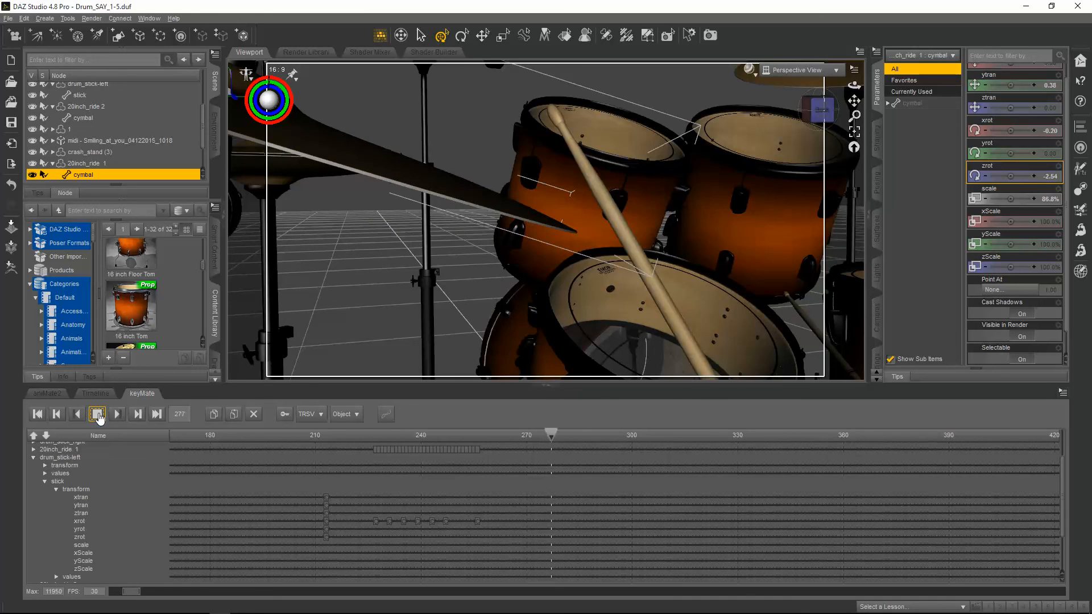
{"action": "left_click", "coordinate": [98, 415]}
{"action": "left_click", "coordinate": [356, 434]}
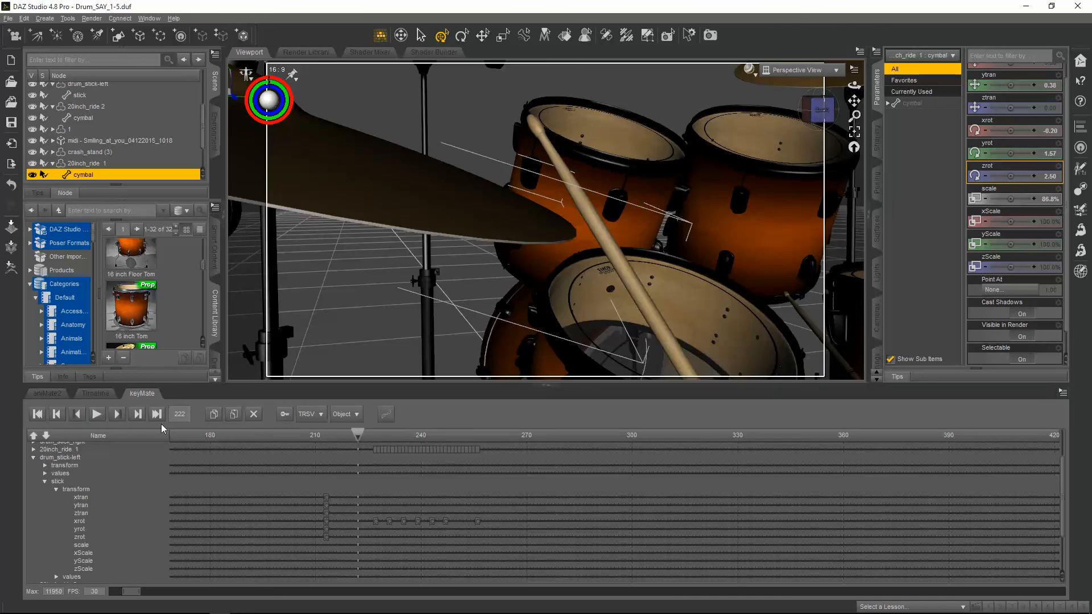
{"action": "left_click", "coordinate": [96, 416]}
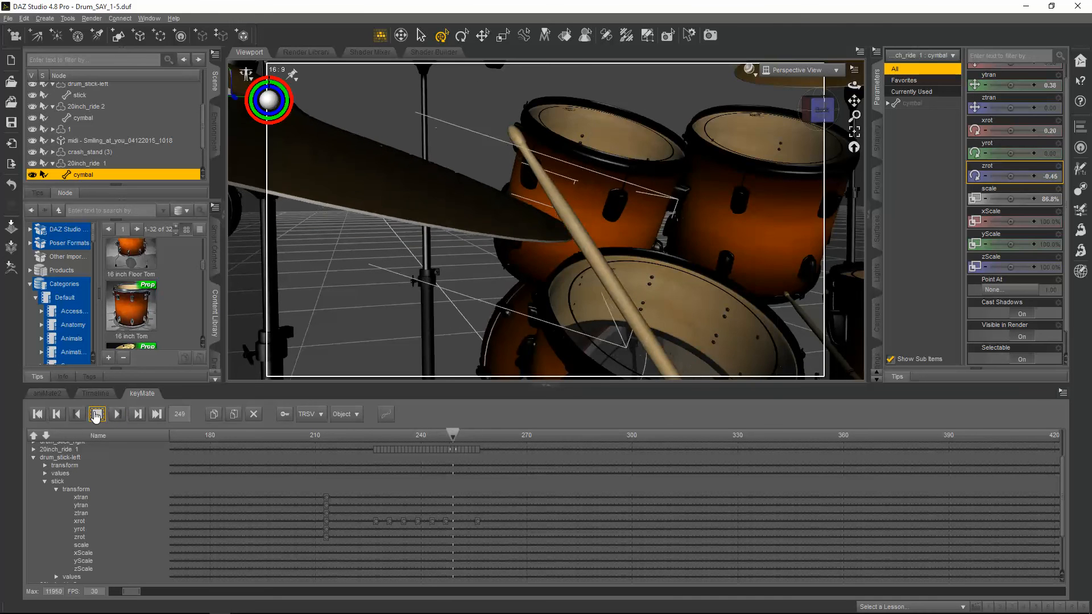
{"action": "left_click", "coordinate": [96, 415]}
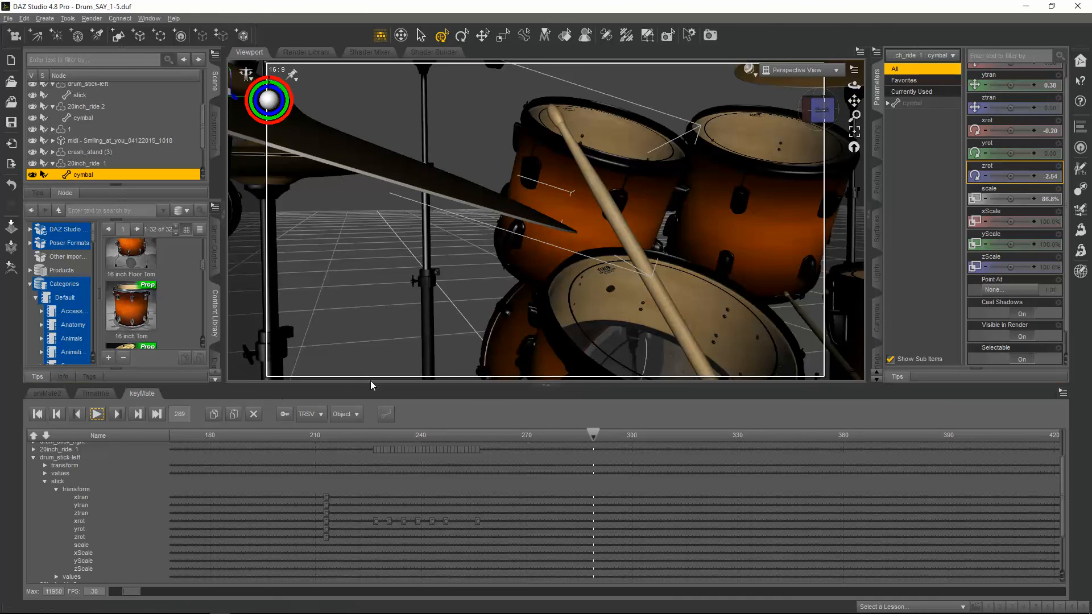
{"action": "left_click", "coordinate": [364, 436]}
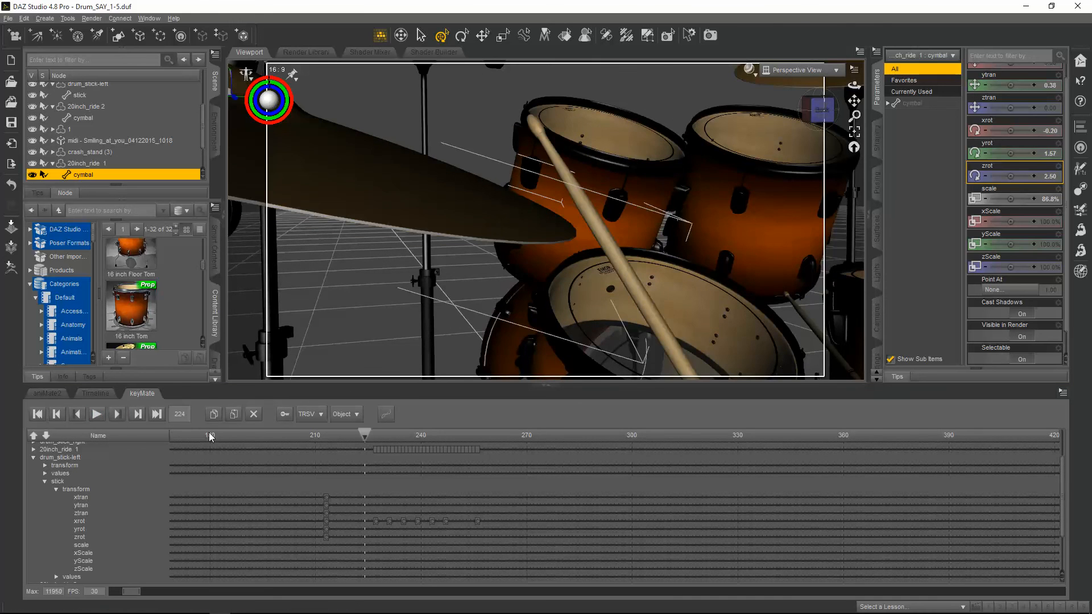
{"action": "left_click", "coordinate": [98, 415]}
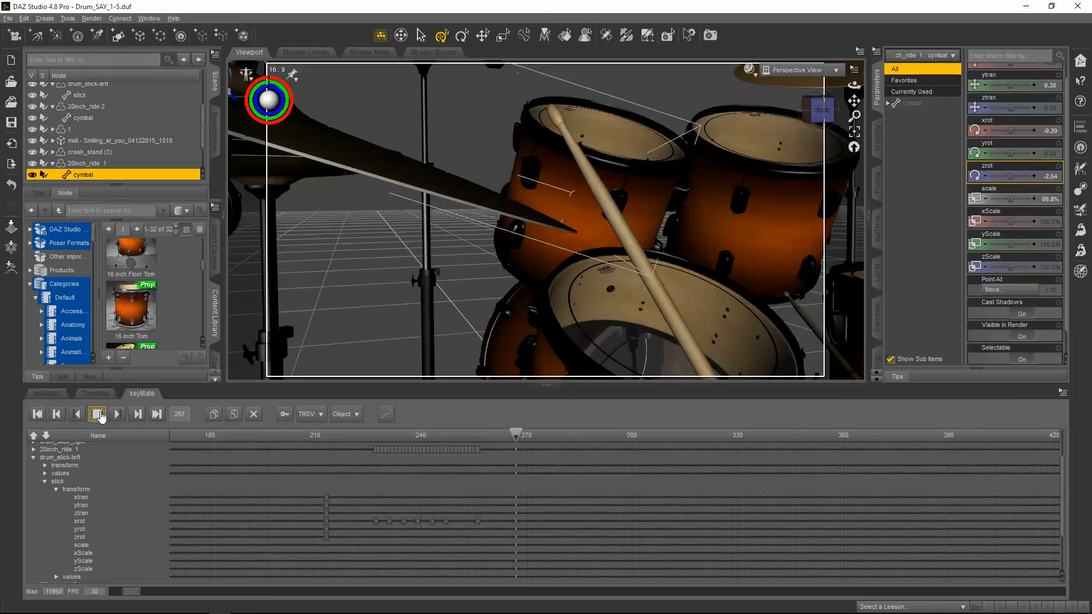
{"action": "left_click", "coordinate": [98, 414]}
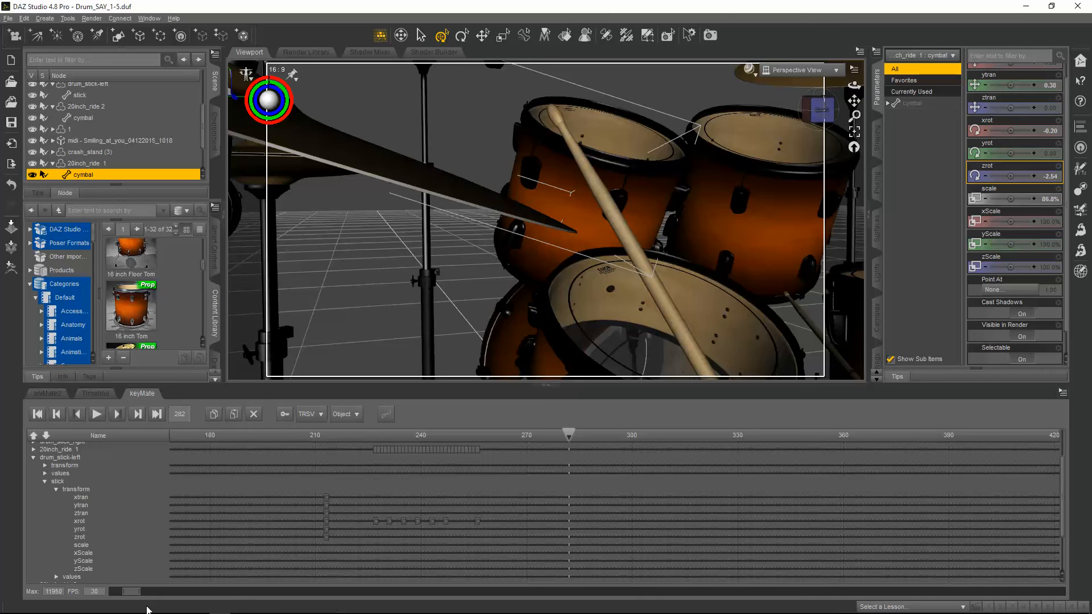
- Copy the 20inch_ride 1 keys of the first hit and paste them at the second hit, frame 606
{"action": "left_click_drag", "start_coordinate": [140, 592], "coordinate": [238, 594]}
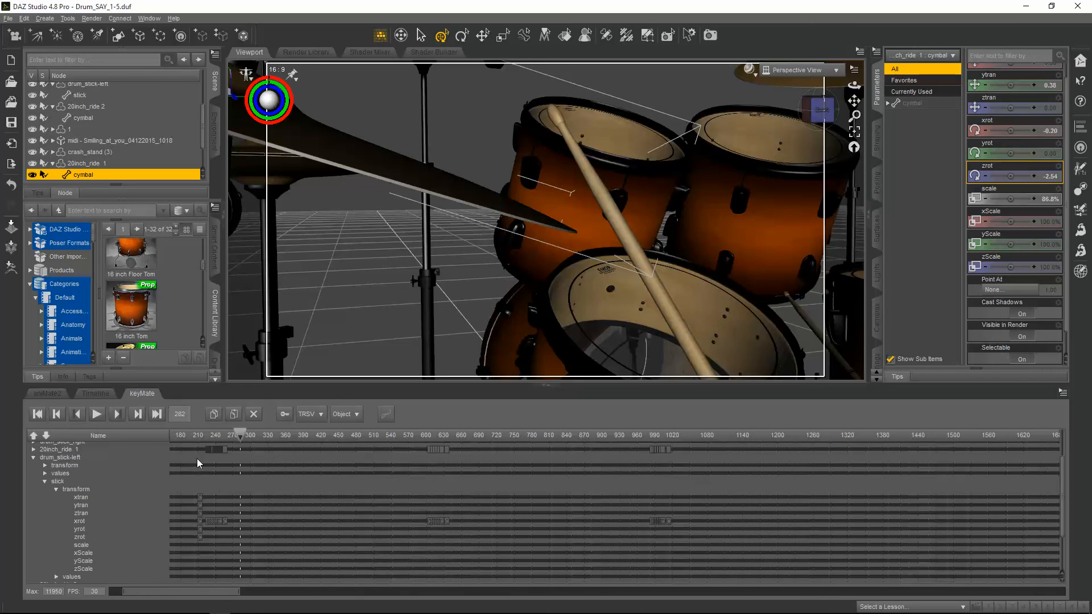
{"action": "left_click_drag", "start_coordinate": [234, 456], "coordinate": [427, 432]}
{"action": "left_click", "coordinate": [214, 414]}
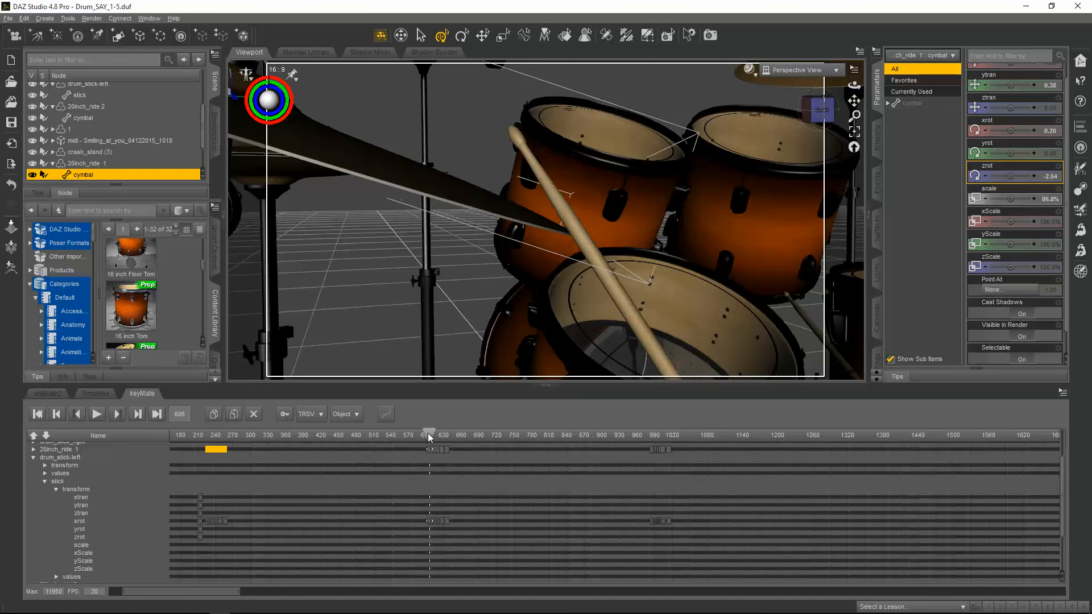
{"action": "scroll", "coordinate": [445, 487], "scroll_direction": "up", "scroll_amount": 3}
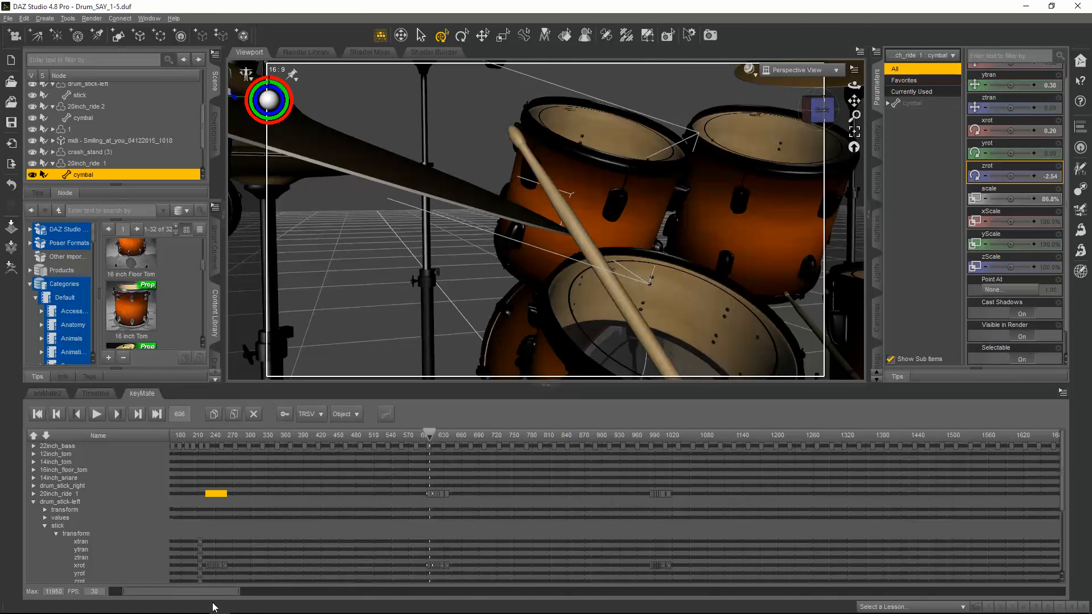
{"action": "left_click_drag", "start_coordinate": [238, 592], "coordinate": [172, 591]}
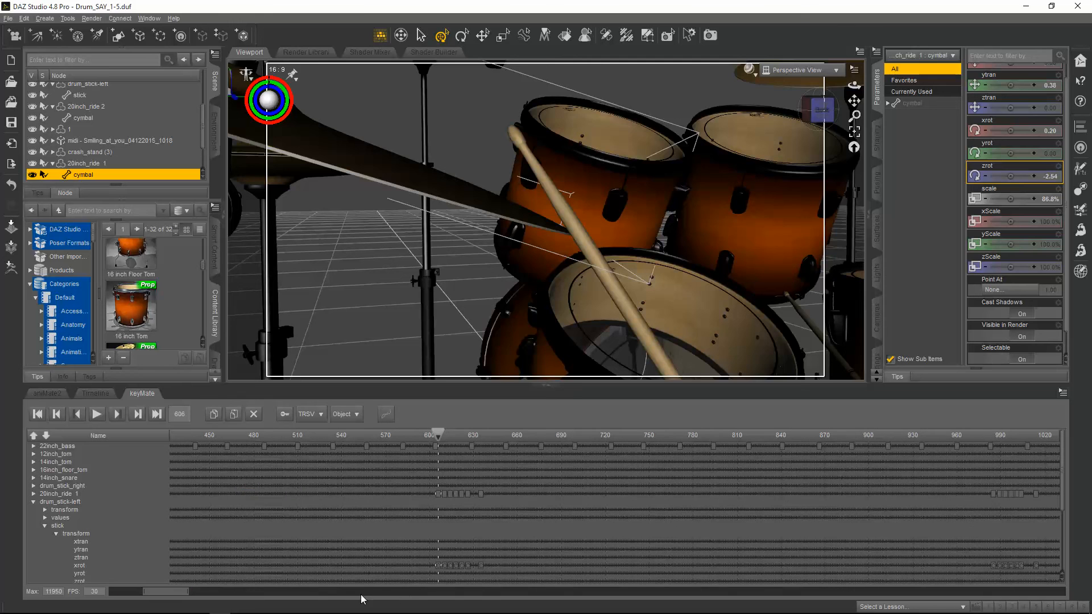
{"action": "left_click", "coordinate": [233, 415]}
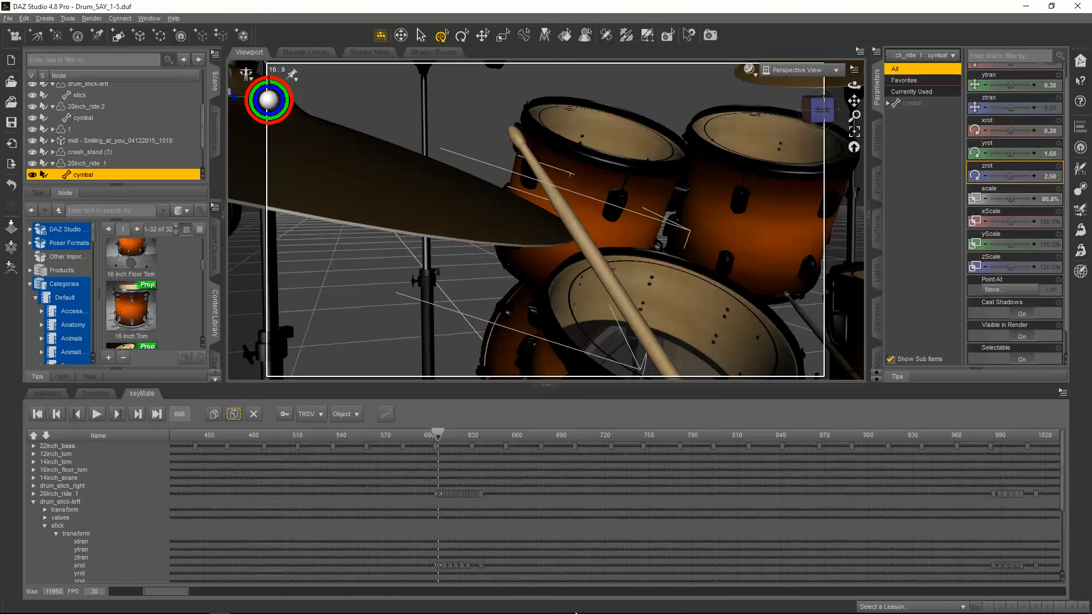
- Paste the copied ride cymbal keys at the third hit, around frame 985
{"action": "left_click_drag", "start_coordinate": [171, 591], "coordinate": [183, 591]}
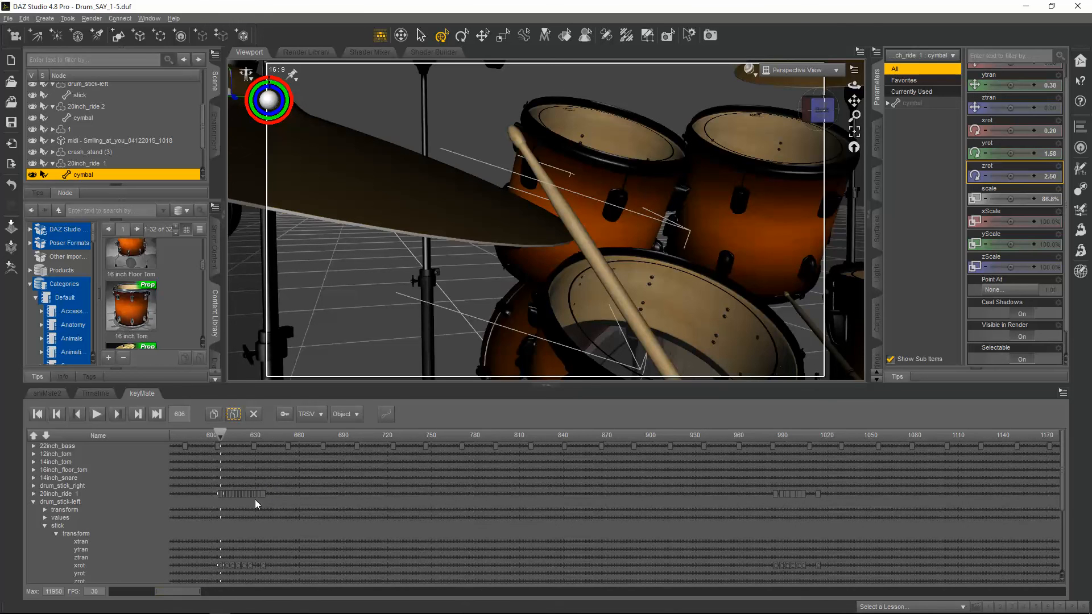
{"action": "left_click_drag", "start_coordinate": [220, 436], "coordinate": [779, 459]}
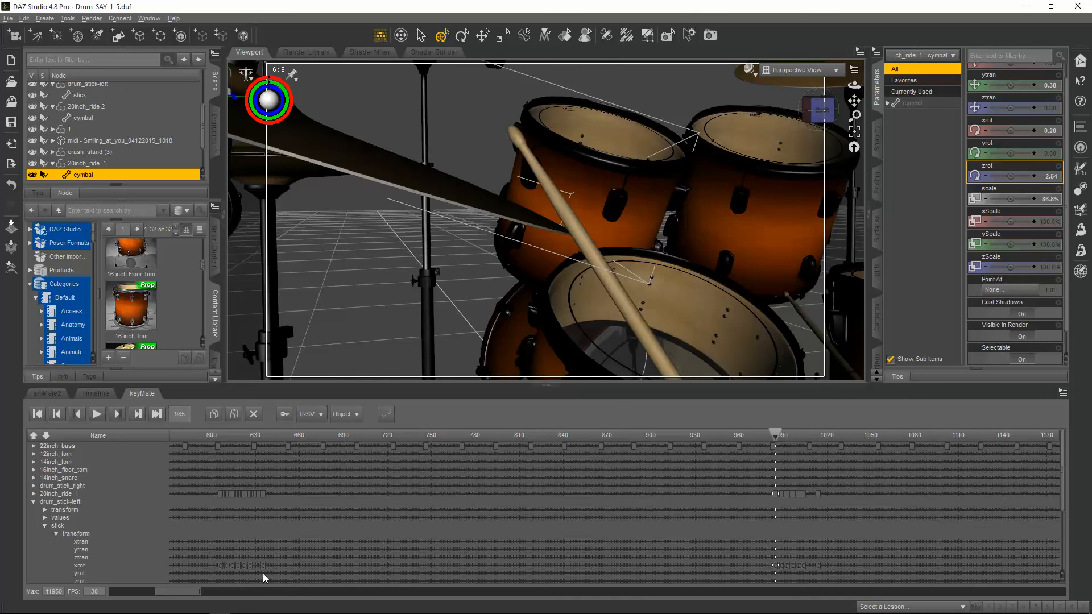
{"action": "left_click", "coordinate": [233, 414]}
- Paste the copied ride cymbal keys at the left stick's isolated hit at frame 8846
{"action": "left_click_drag", "start_coordinate": [190, 596], "coordinate": [810, 587]}
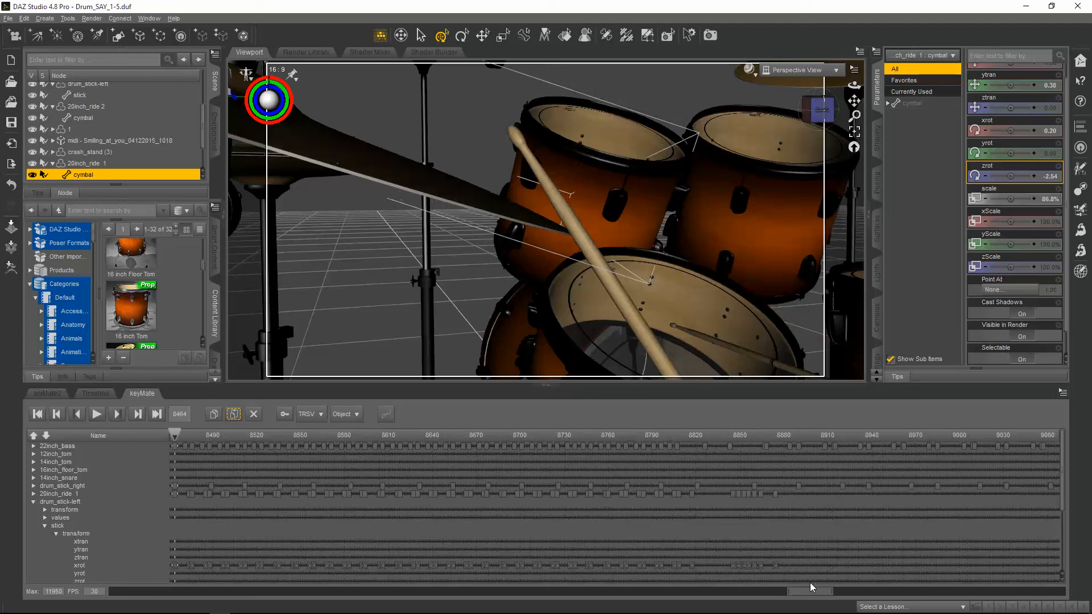
{"action": "left_click", "coordinate": [732, 566]}
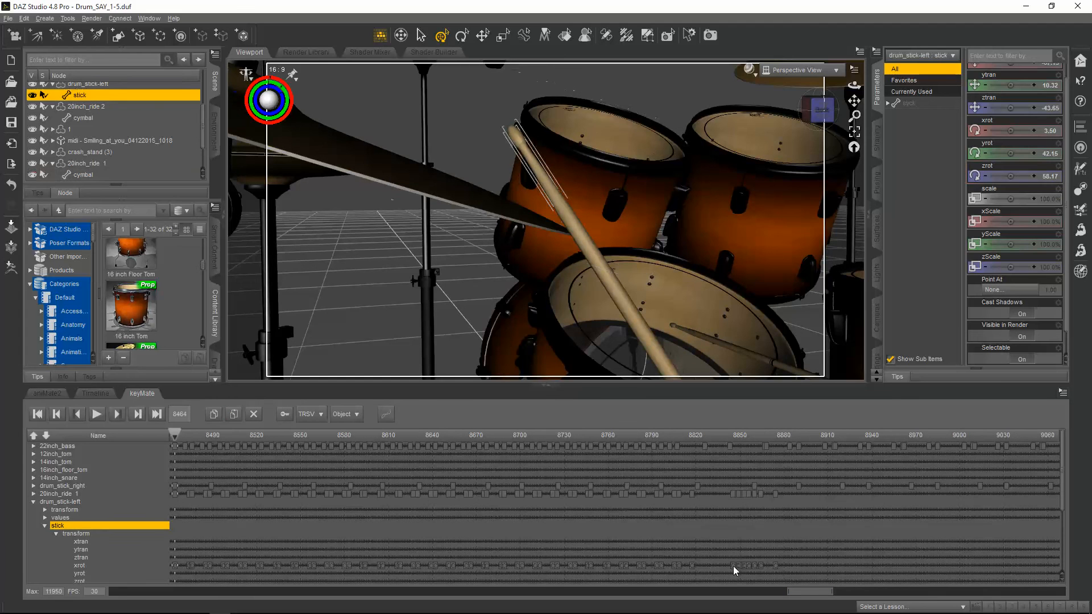
{"action": "left_click", "coordinate": [732, 434]}
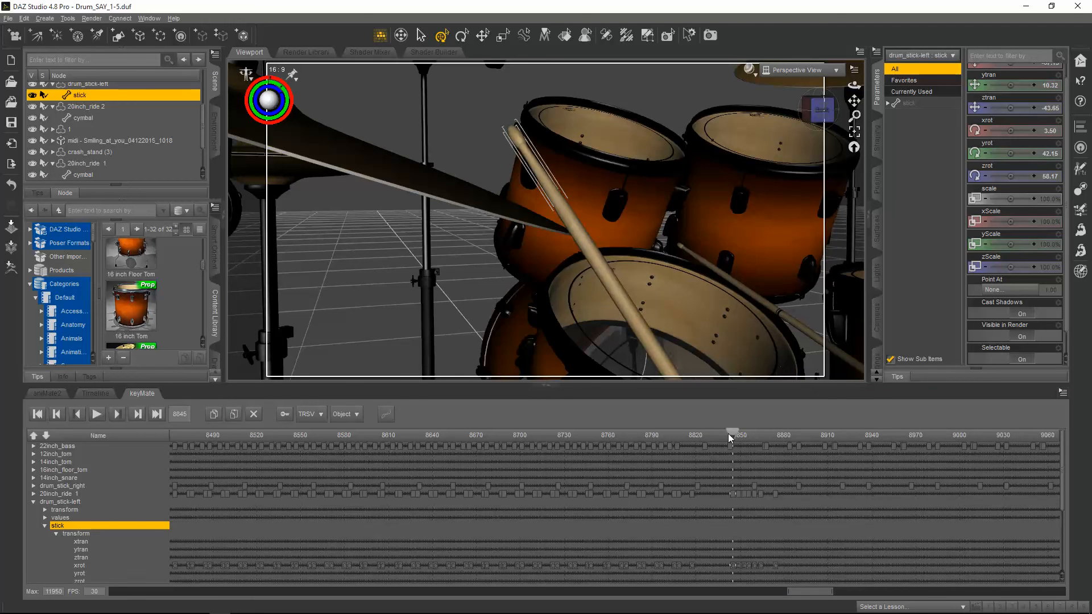
{"action": "left_click", "coordinate": [234, 414]}
- Paste the copied ride cymbal keys at the left stick's isolated hit at frame 10928
{"action": "left_click_drag", "start_coordinate": [812, 597], "coordinate": [977, 580]}
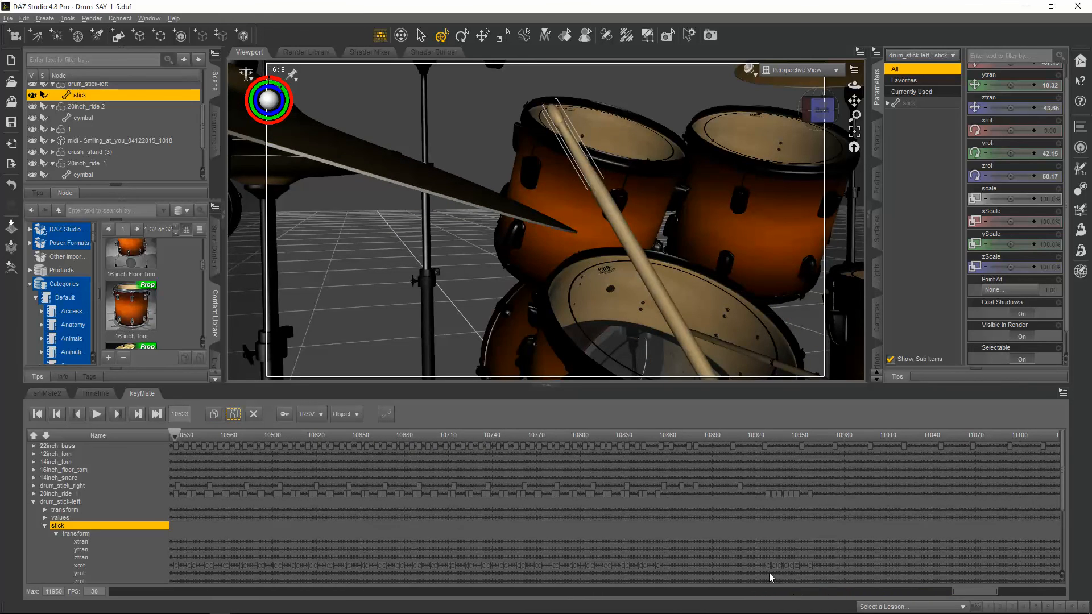
{"action": "left_click", "coordinate": [766, 435]}
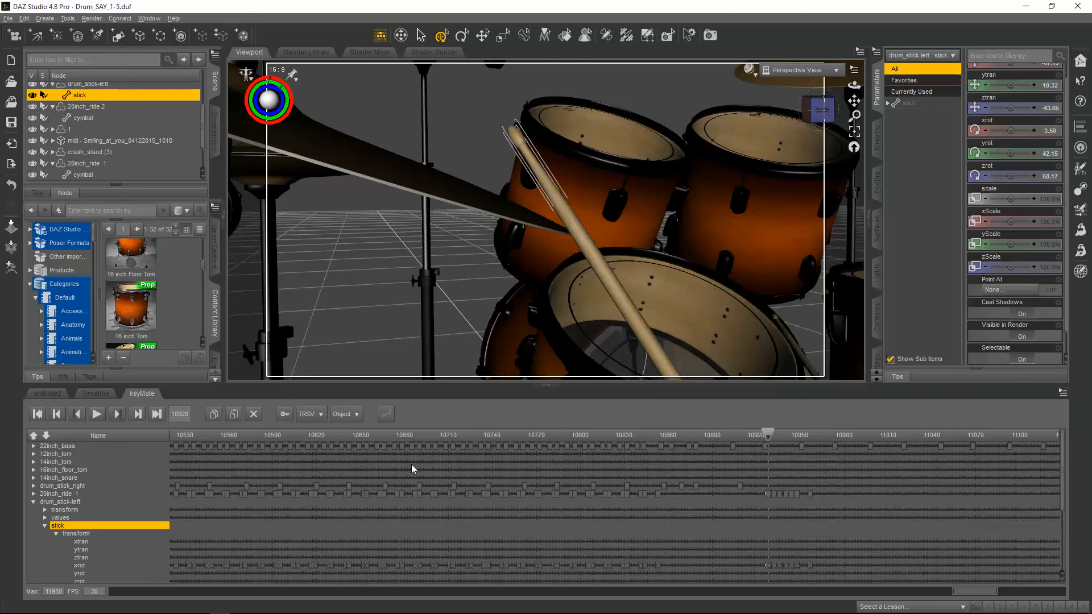
{"action": "left_click", "coordinate": [234, 414]}
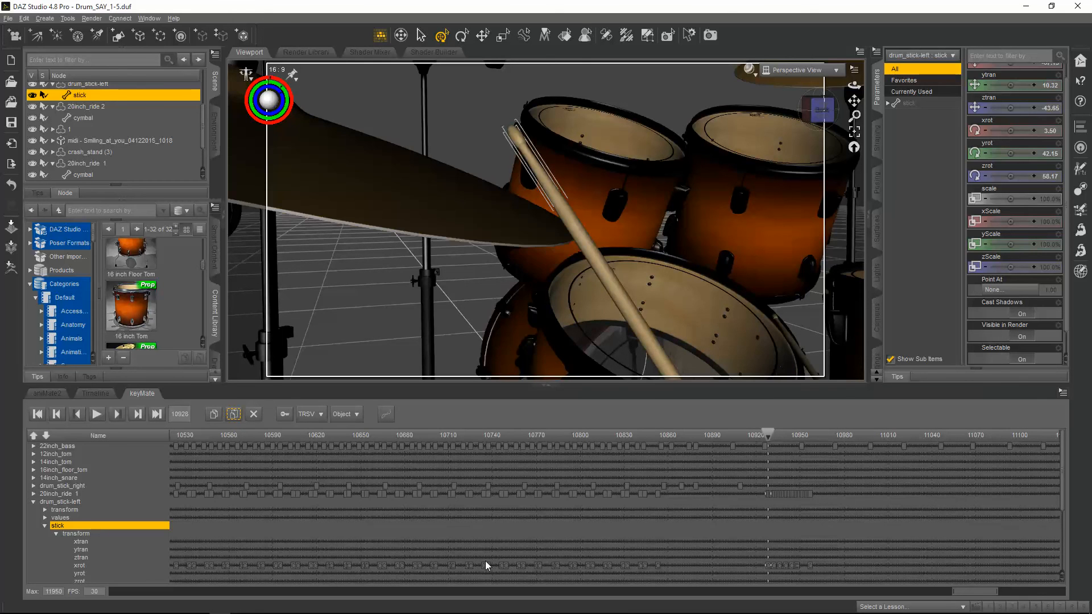
- Paste the copied ride cymbal keys at the final hit, frame 11591, and show the wider timeline
{"action": "left_click_drag", "start_coordinate": [967, 592], "coordinate": [1023, 593]}
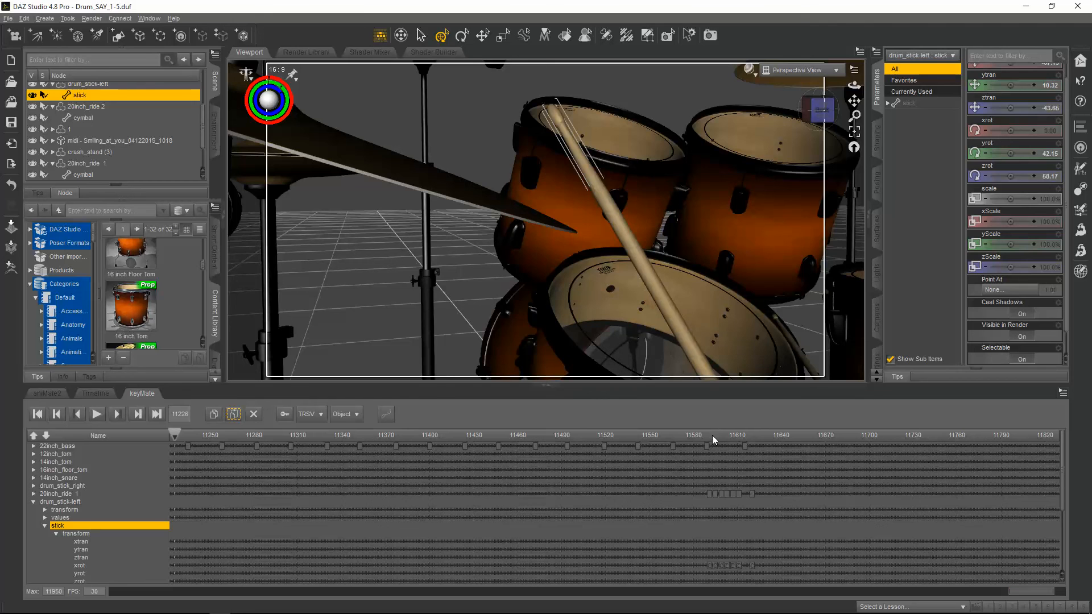
{"action": "left_click_drag", "start_coordinate": [712, 435], "coordinate": [708, 434]}
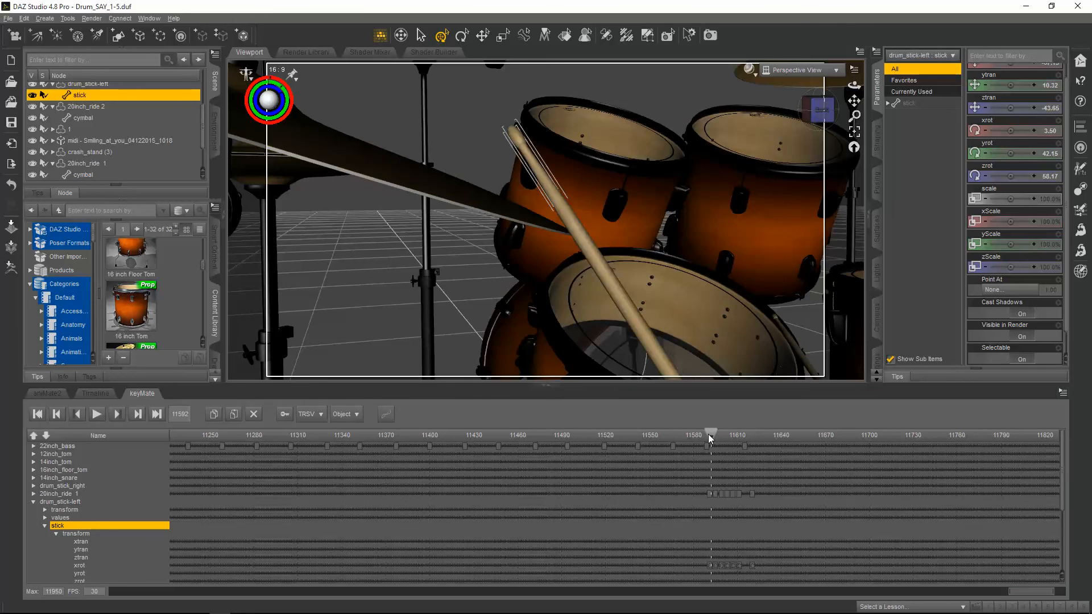
{"action": "left_click", "coordinate": [234, 416]}
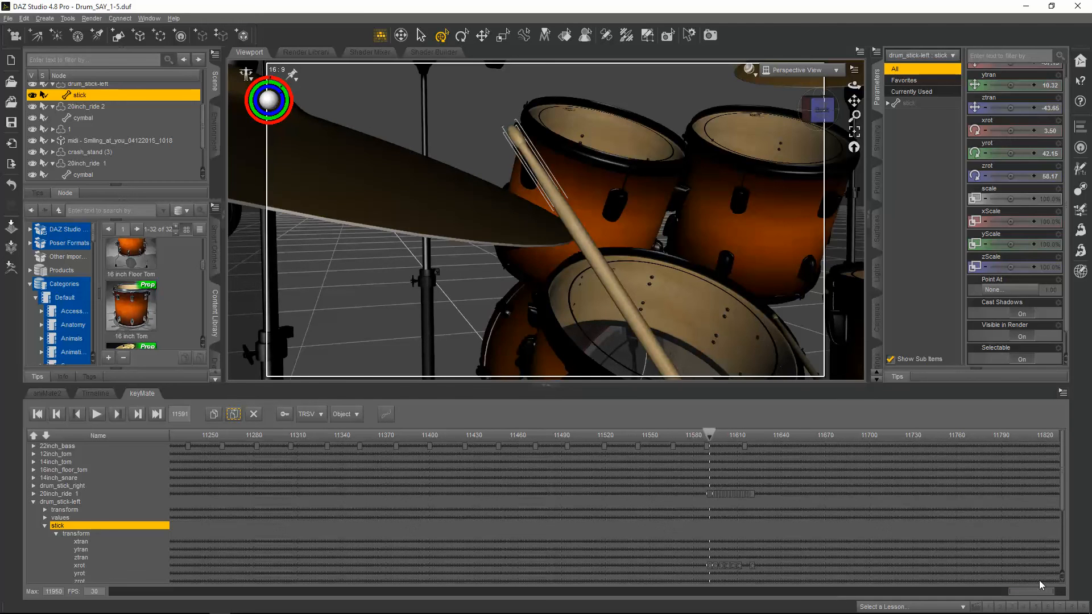
{"action": "left_click_drag", "start_coordinate": [1012, 591], "coordinate": [171, 592]}
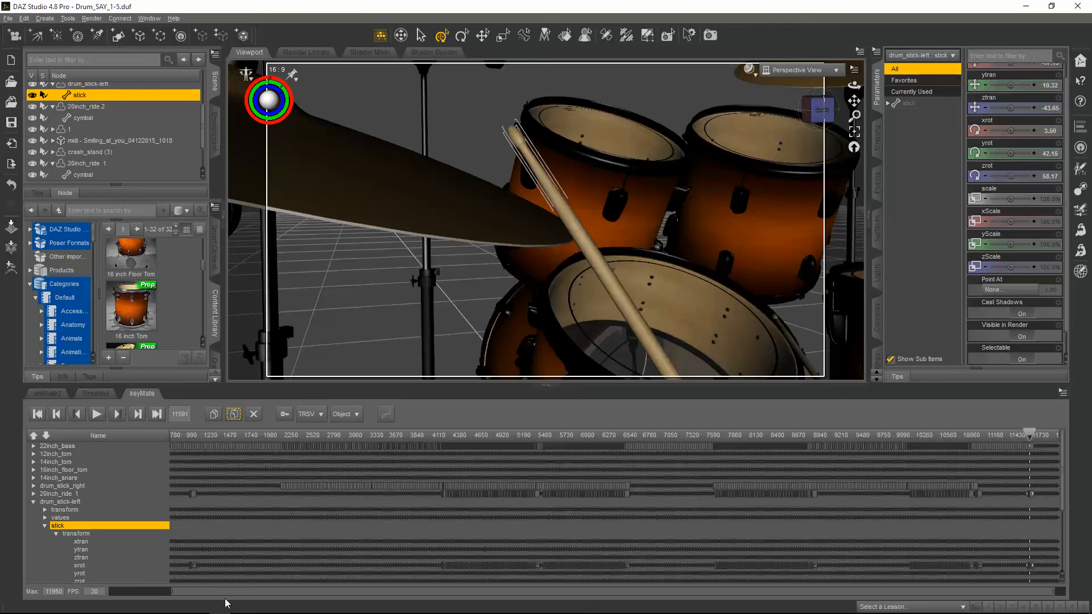
- Play the animation from about frame 137 through the opening left stick hits on the ride cymbal, and stop playback
{"action": "left_click_drag", "start_coordinate": [169, 595], "coordinate": [110, 593]}
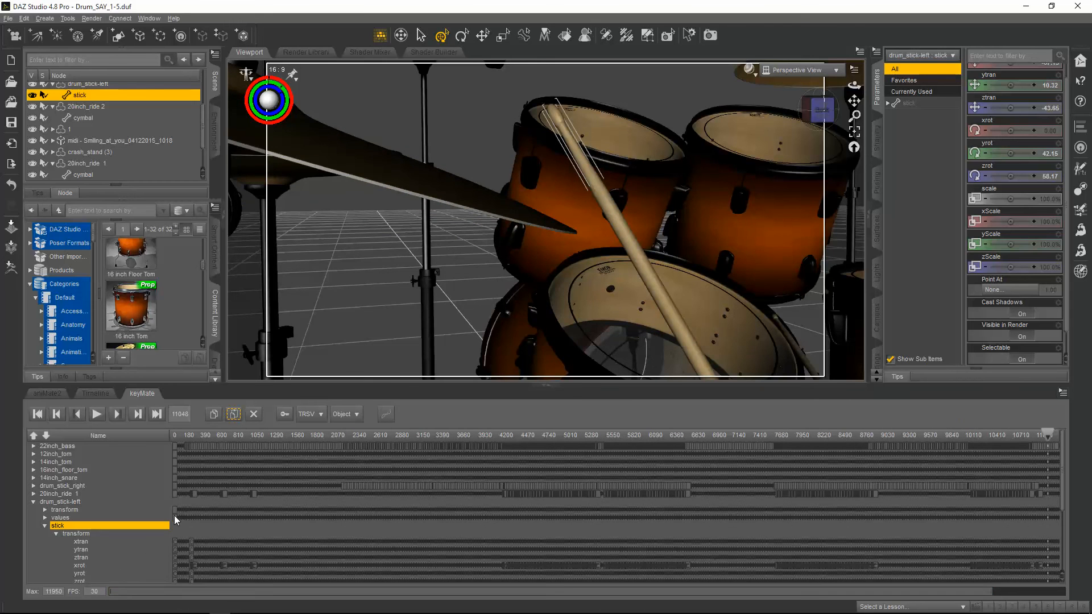
{"action": "left_click", "coordinate": [188, 435]}
{"action": "left_click", "coordinate": [183, 434]}
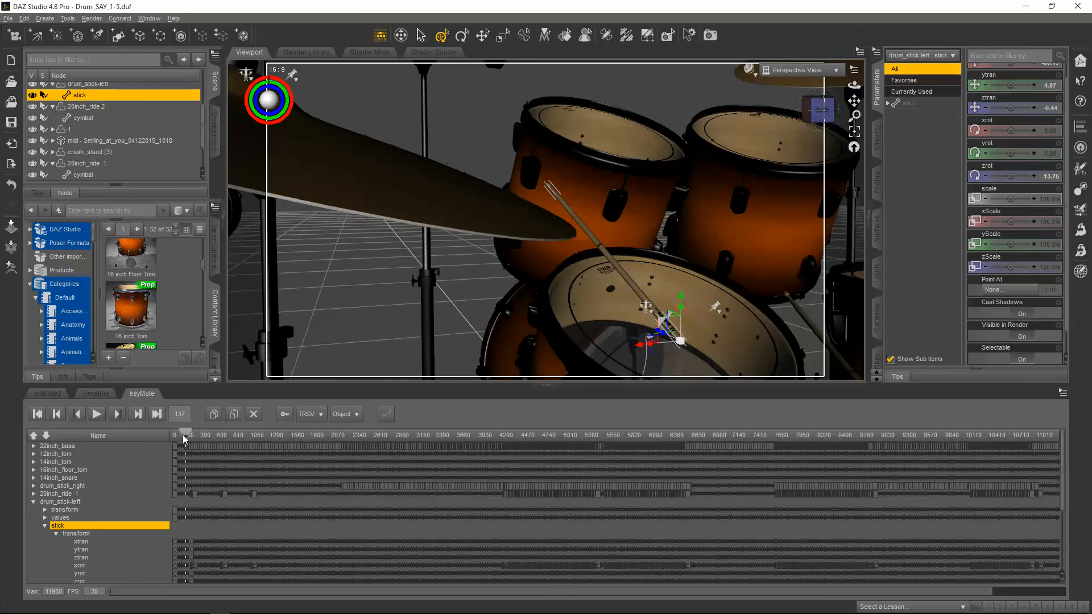
{"action": "left_click", "coordinate": [96, 414]}
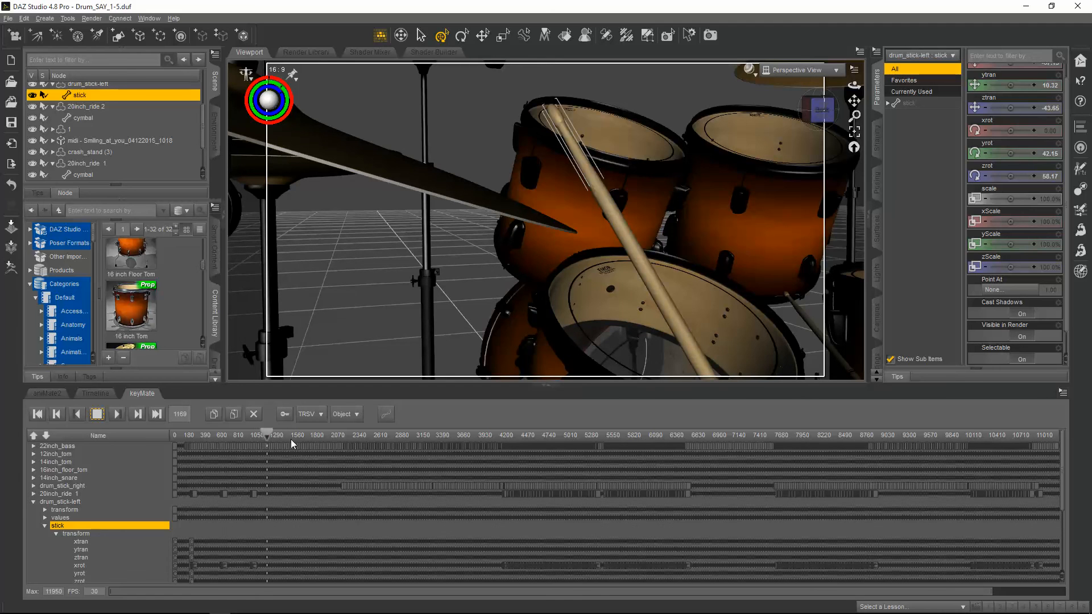
{"action": "left_click", "coordinate": [138, 418]}
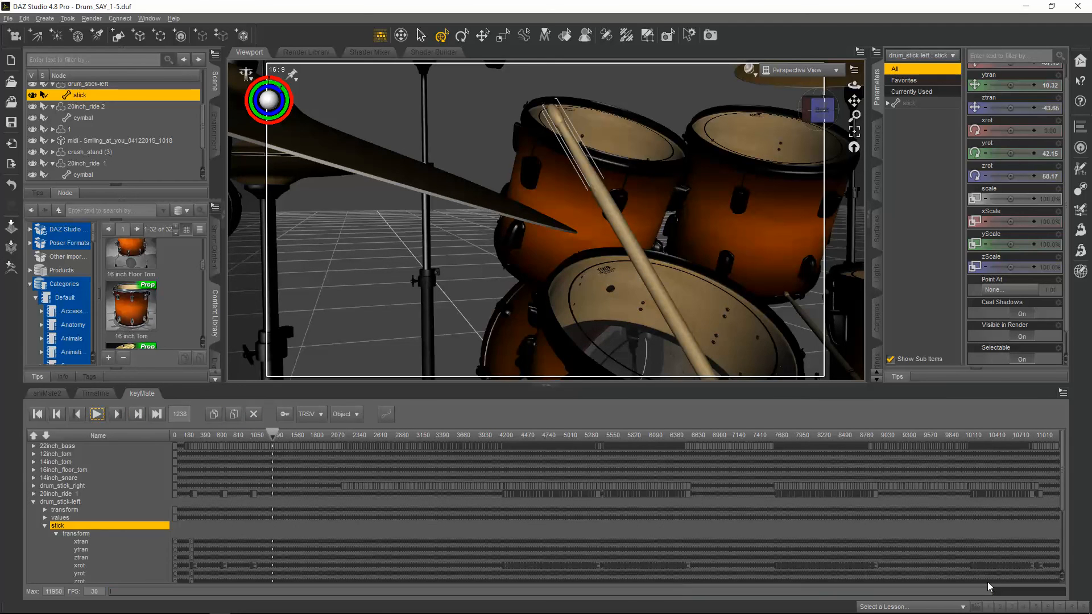
- Look at the available key interpolation types and examine the first ride cymbal hit's keys around frame 240 in a close timeline view
{"action": "left_click_drag", "start_coordinate": [991, 591], "coordinate": [137, 596]}
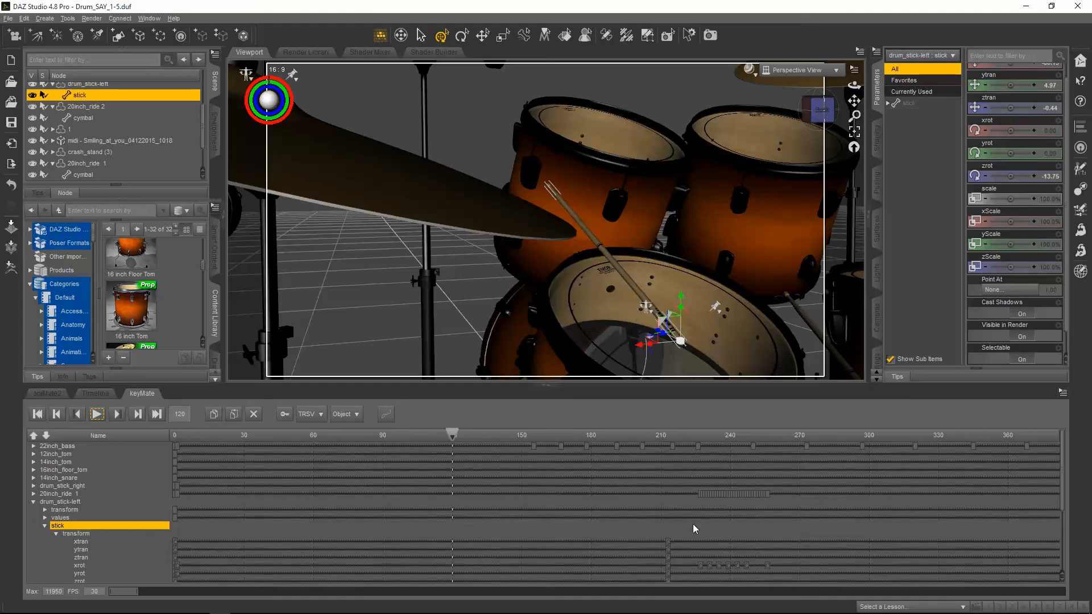
{"action": "left_click", "coordinate": [385, 414]}
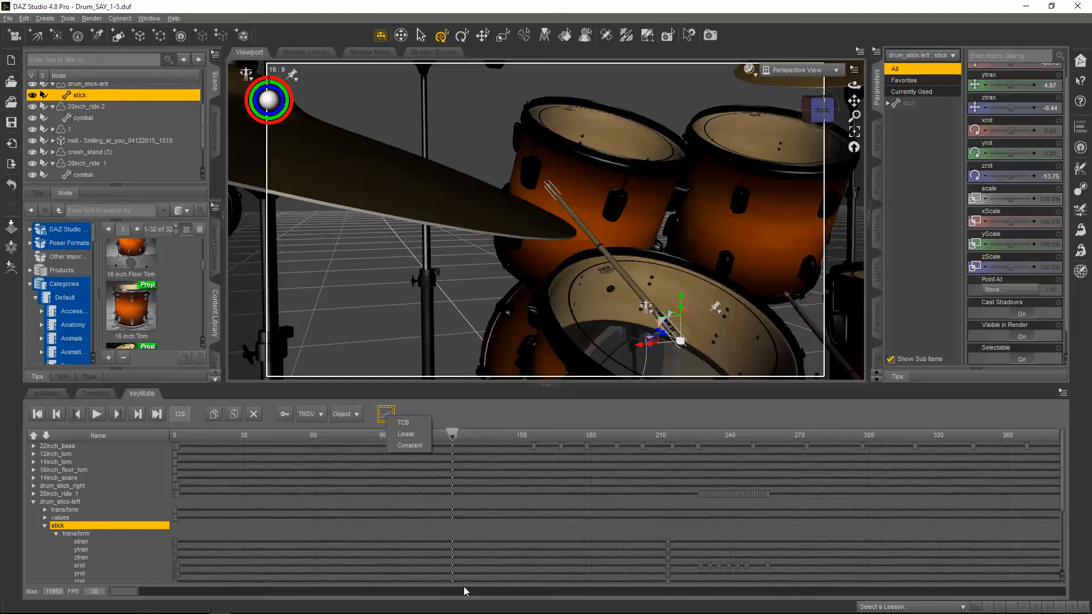
{"action": "left_click", "coordinate": [130, 594]}
{"action": "left_click_drag", "start_coordinate": [131, 592], "coordinate": [144, 592]}
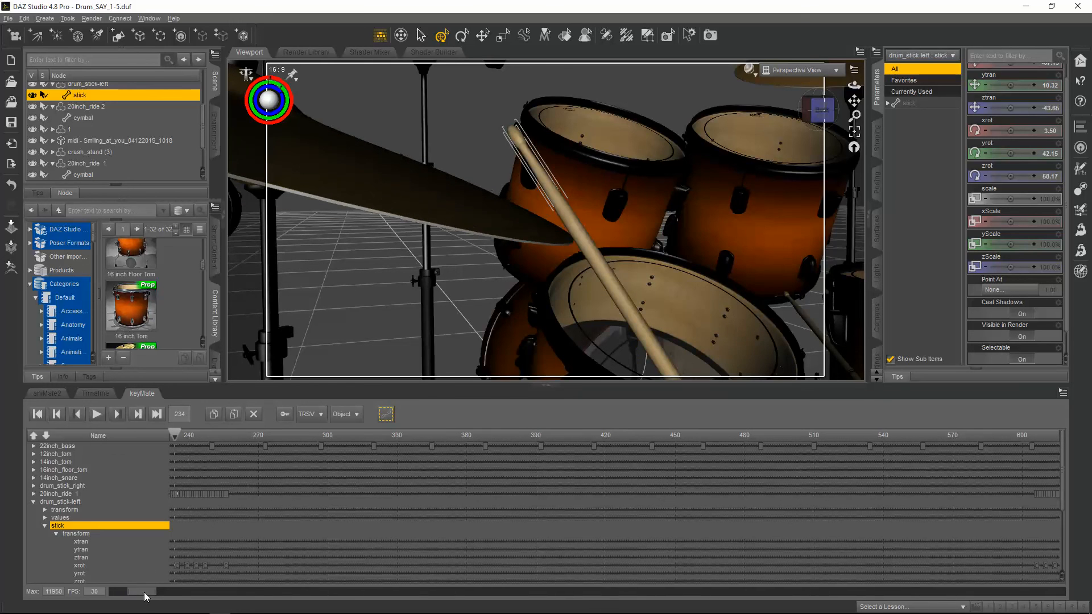